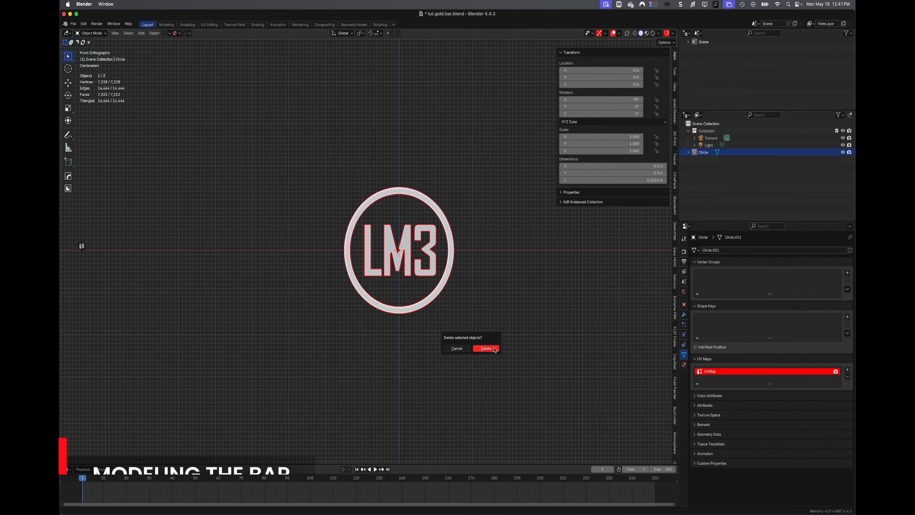
- Delete the circular LM3 logo object and turn on the Screencast Keys display
left_click(494, 348)
key("shift+a")
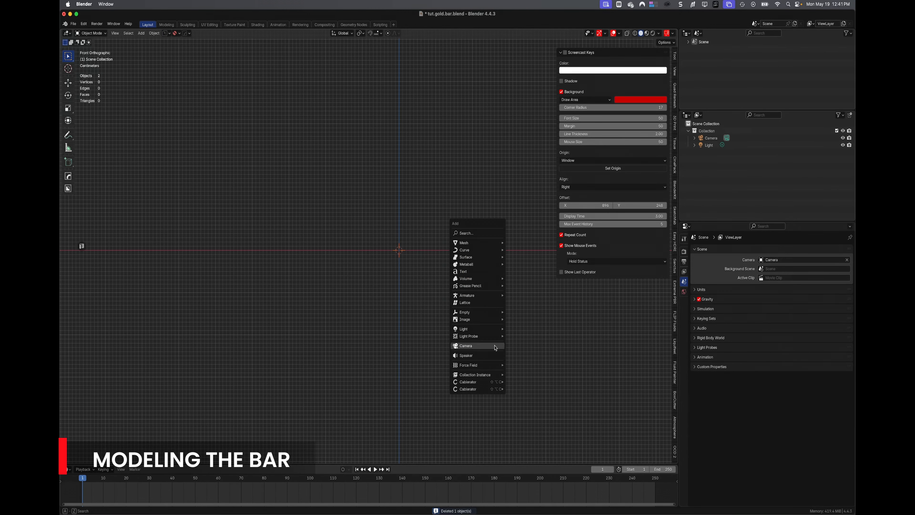
left_click(565, 53)
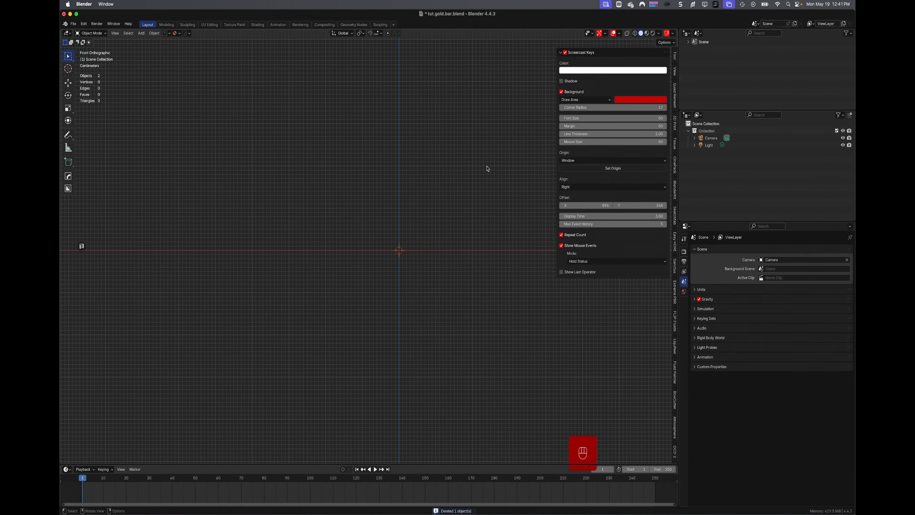
- Add a cube mesh and scale its geometry down uniformly to about 0.09 in Edit Mode
key("shift+a")
mouse_move(432, 130)
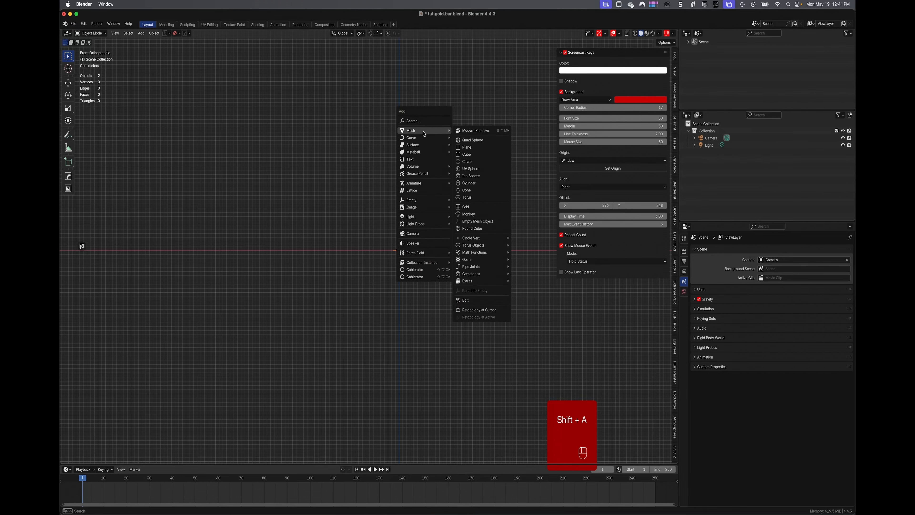
mouse_move(508, 131)
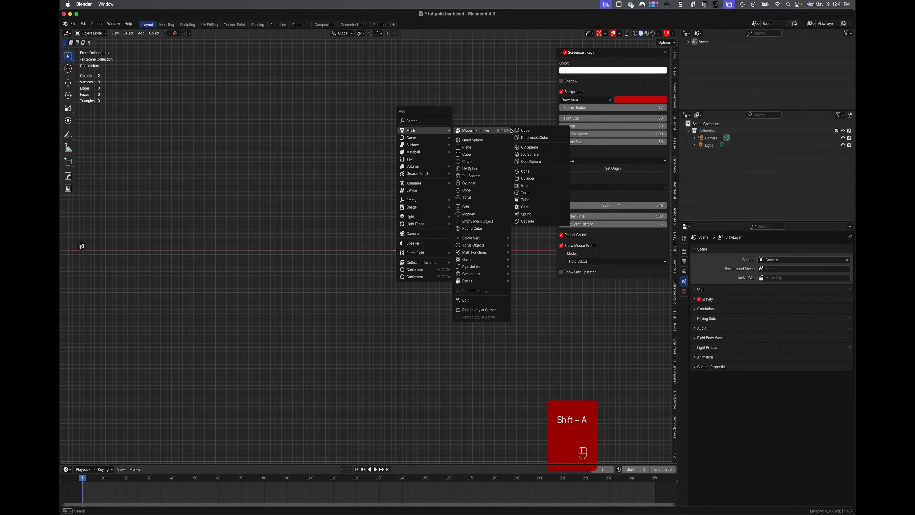
left_click(493, 155)
key("Tab")
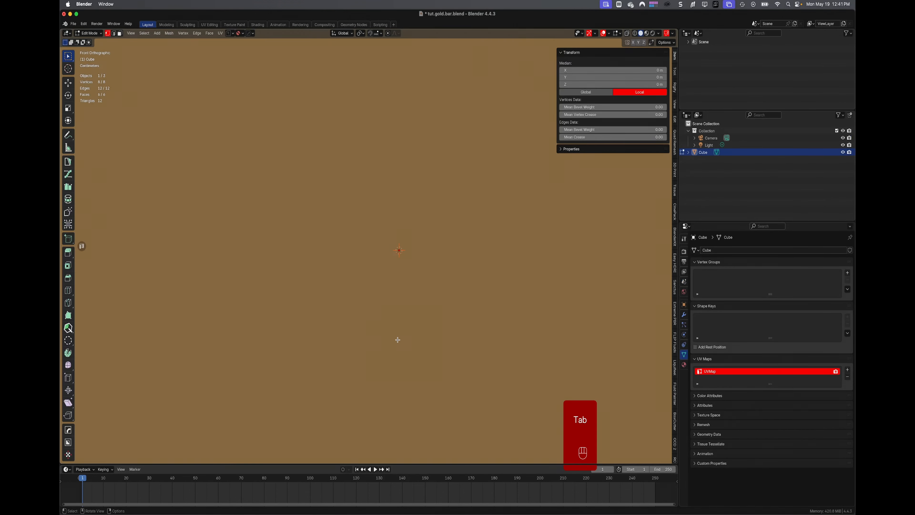
key("s")
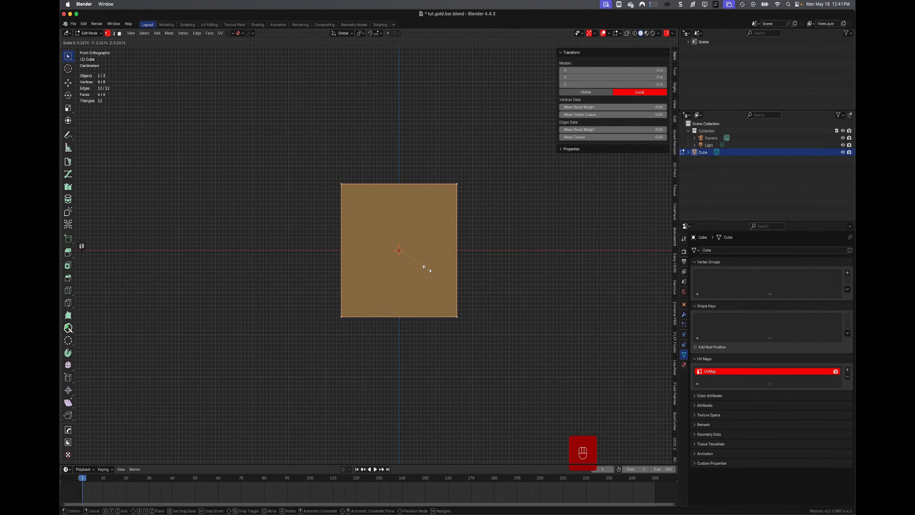
left_click(415, 260)
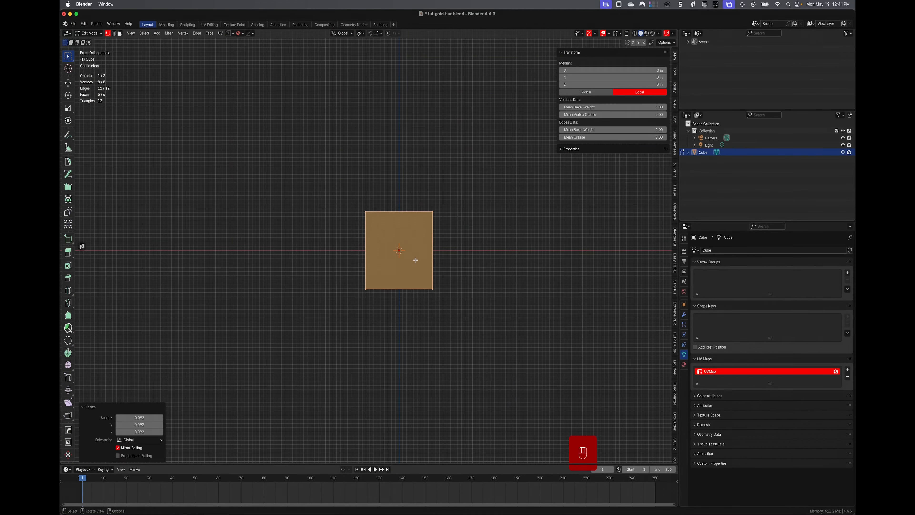
- Raise the cube's geometry about 0.09 m along Z so its base rests at the origin level
key("g")
key("z")
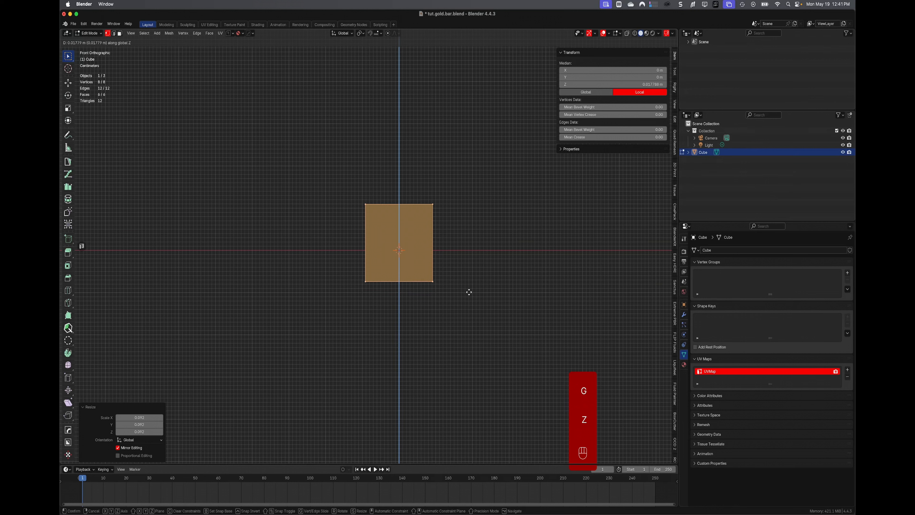
left_click(465, 270)
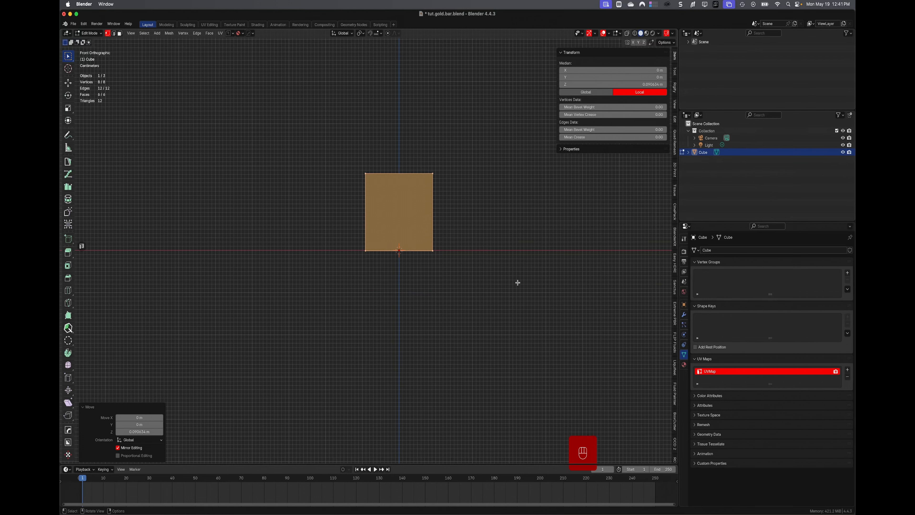
- Flatten the cube to about 0.39 along Z and lower it about 0.055 m so its base rests at the origin level
key("s")
key("z")
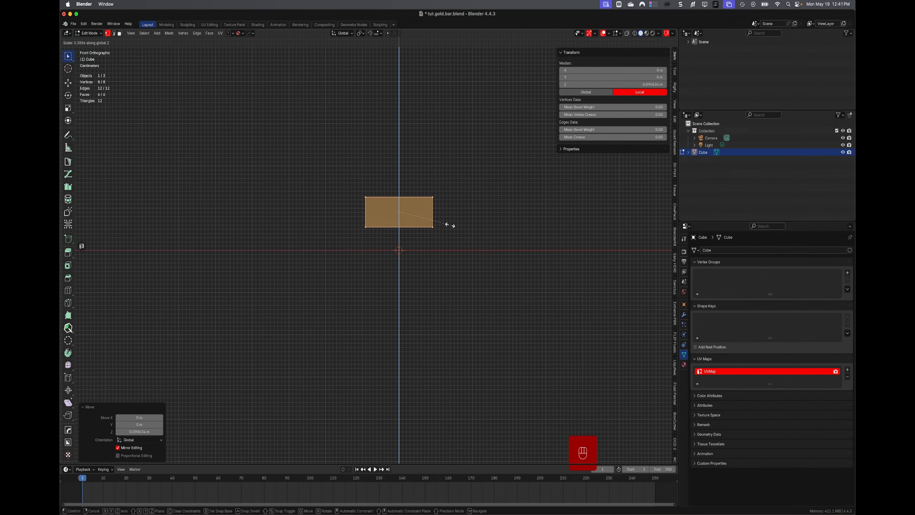
left_click(450, 225)
key("g")
key("z")
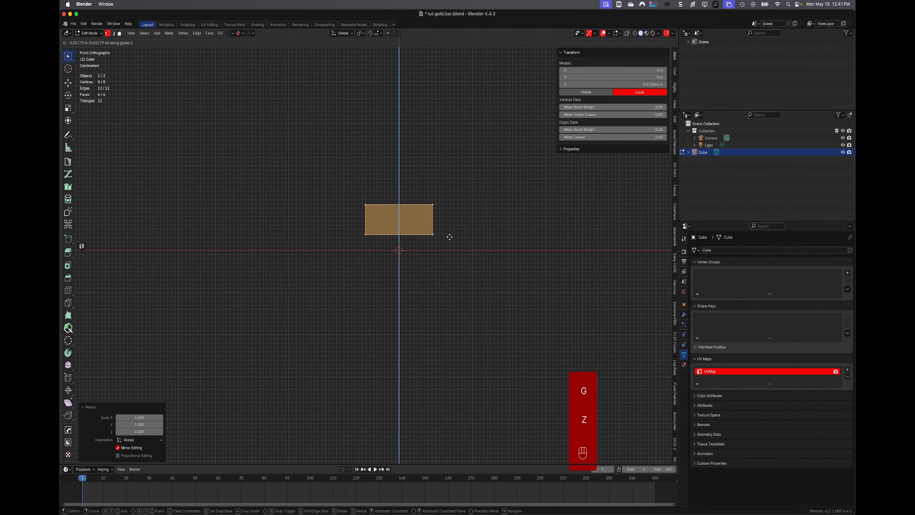
left_click(450, 247)
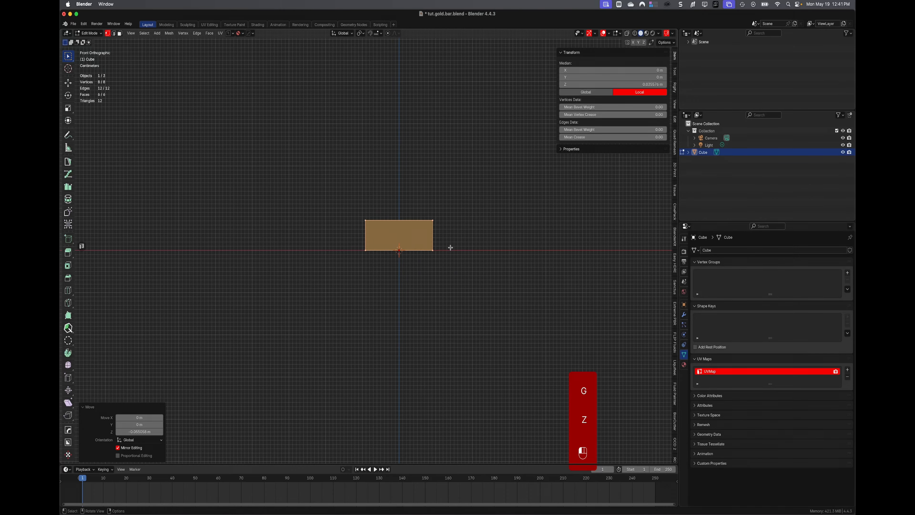
- Stretch the flattened block to about 3 times its length along the Y axis
middle_click_drag(450, 248, 422, 281)
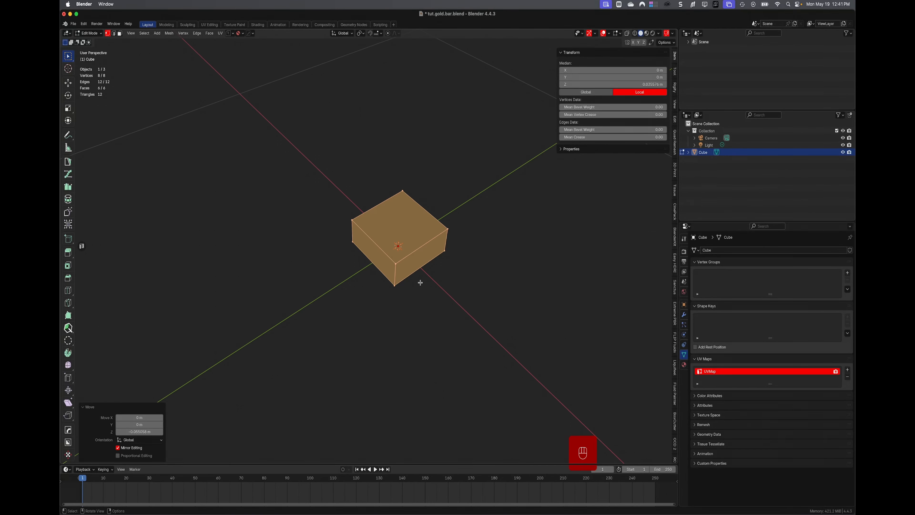
key("s")
key("y")
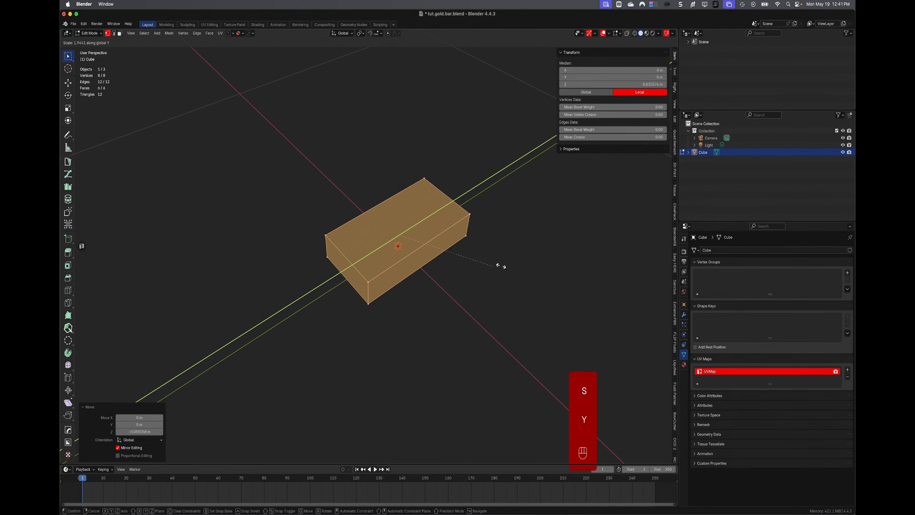
left_click(544, 262)
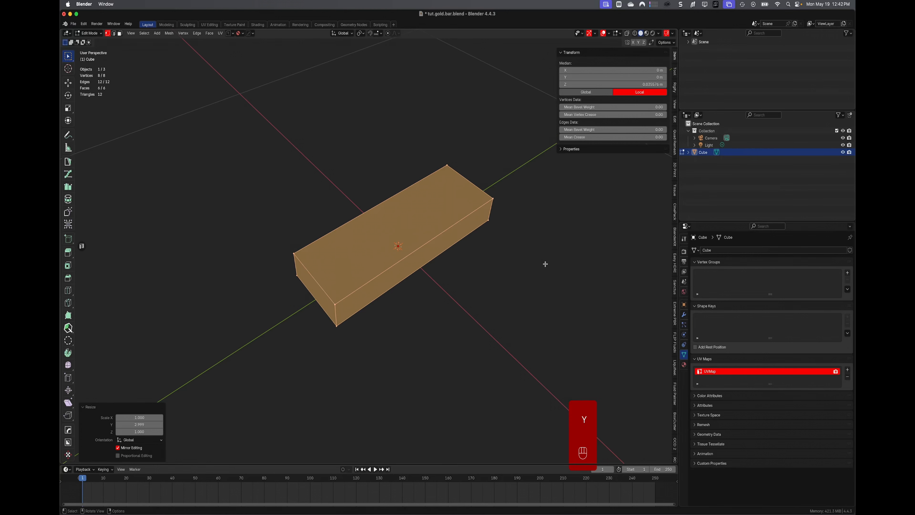
- Taper the bar by scaling its two long upper edges inward along X to about 0.63
key("Tab")
left_click(412, 252)
left_click(411, 251)
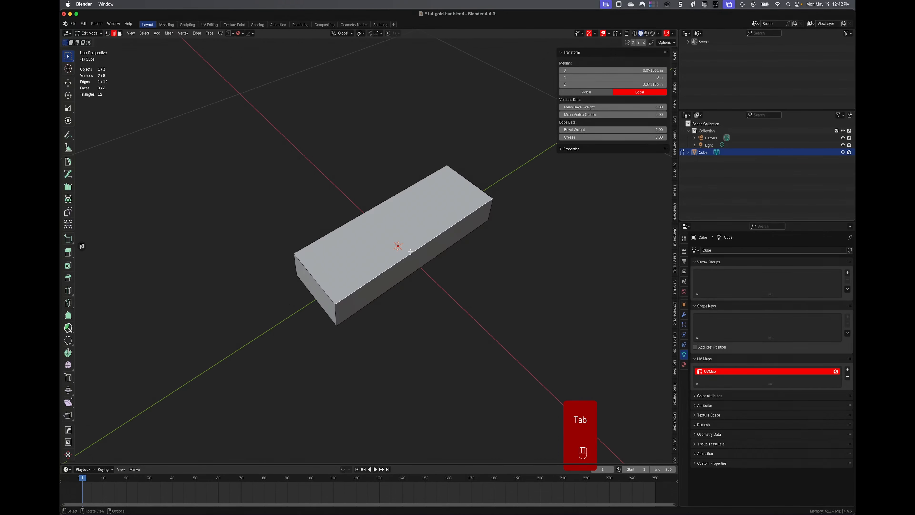
left_click(360, 215, "shift")
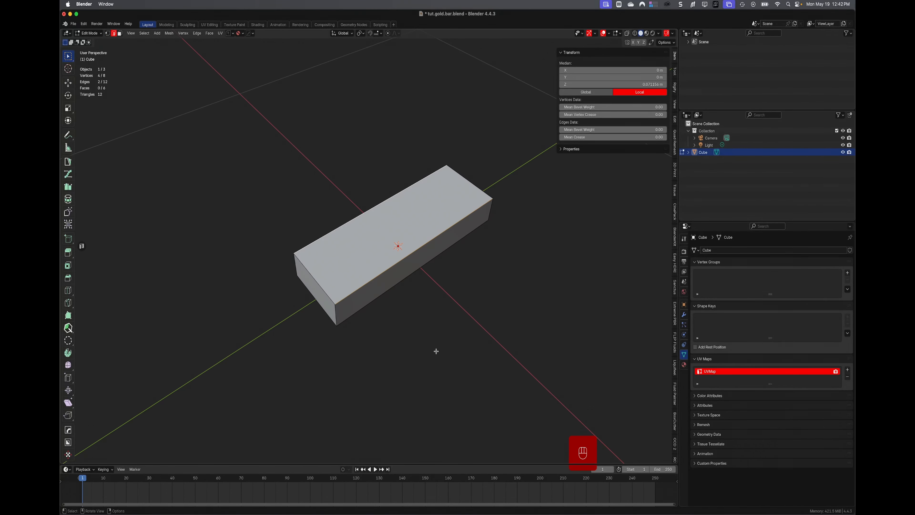
middle_click_drag(433, 351, 457, 321)
key("s")
key("x")
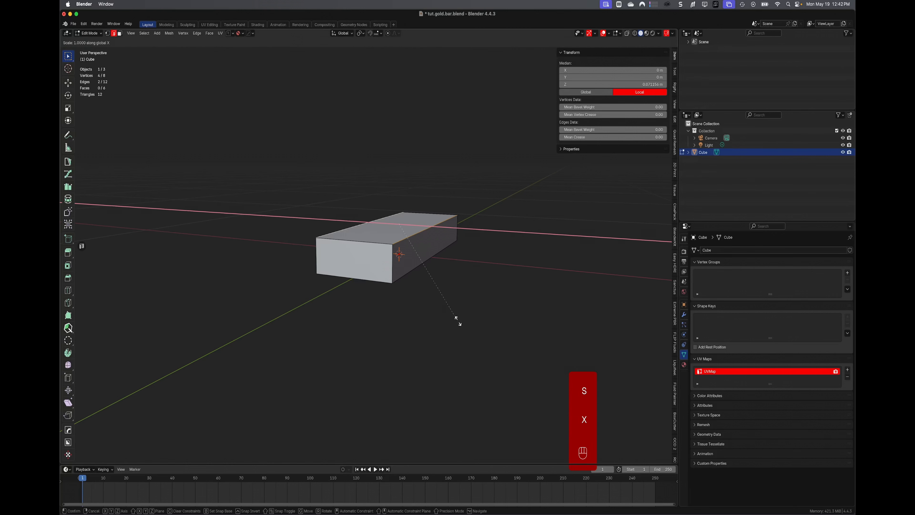
left_click(425, 288)
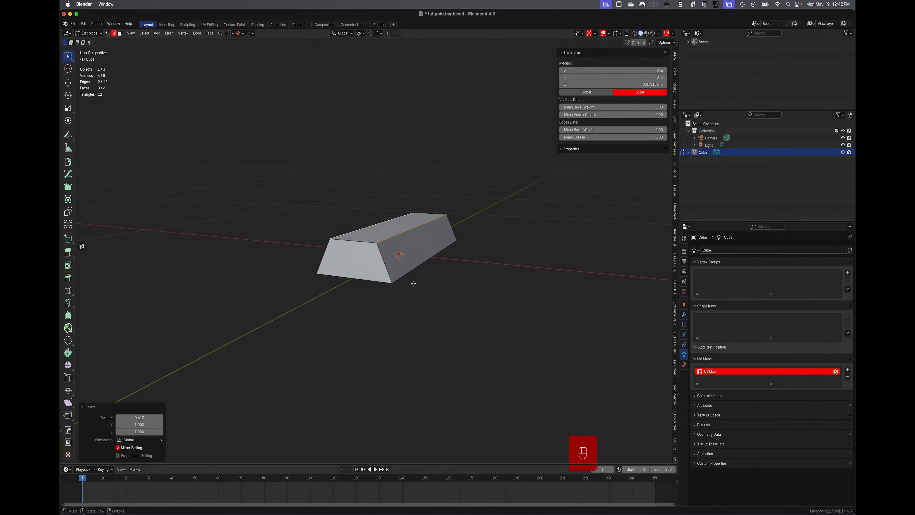
- Add the two long lower edges to the selection and bevel all four long edges with 2 segments
key("shift")
left_click(405, 276, "shift")
middle_click_drag(372, 329, 467, 345)
left_click(444, 270, "shift")
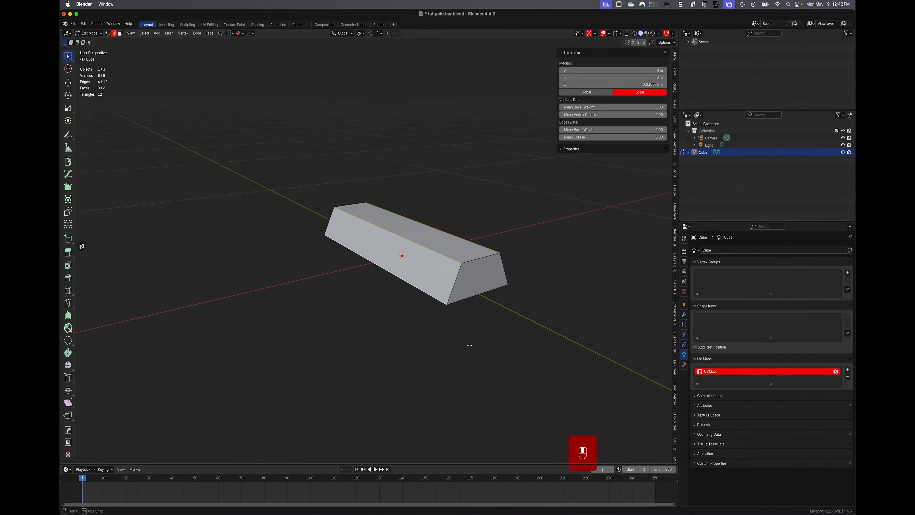
key("ctrl+b")
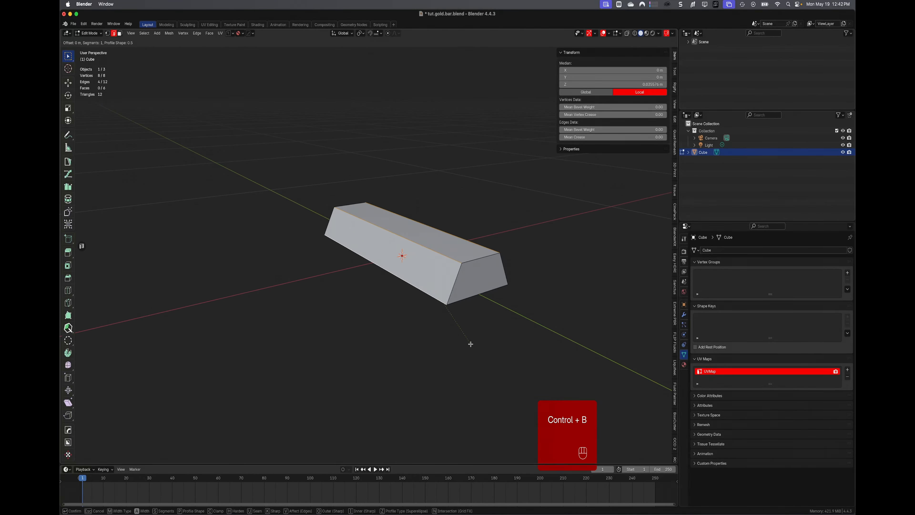
scroll(471, 346, "up", 1)
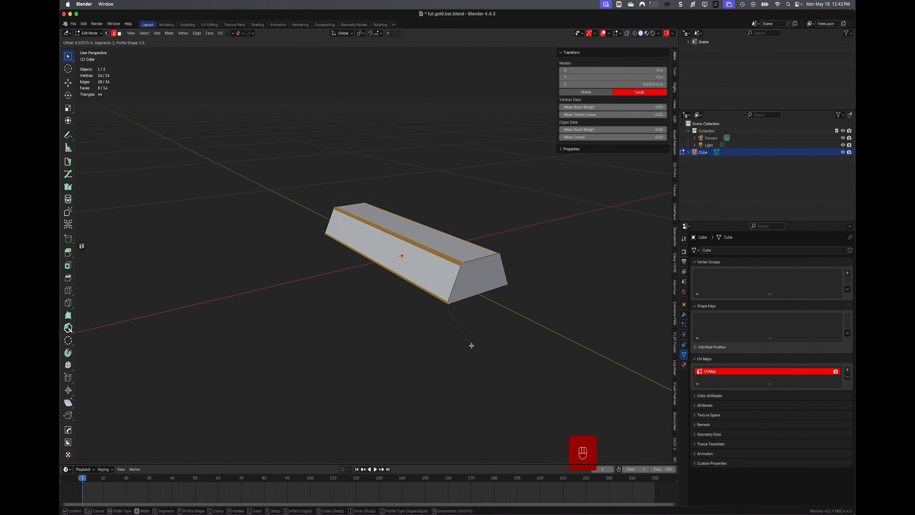
left_click(472, 345)
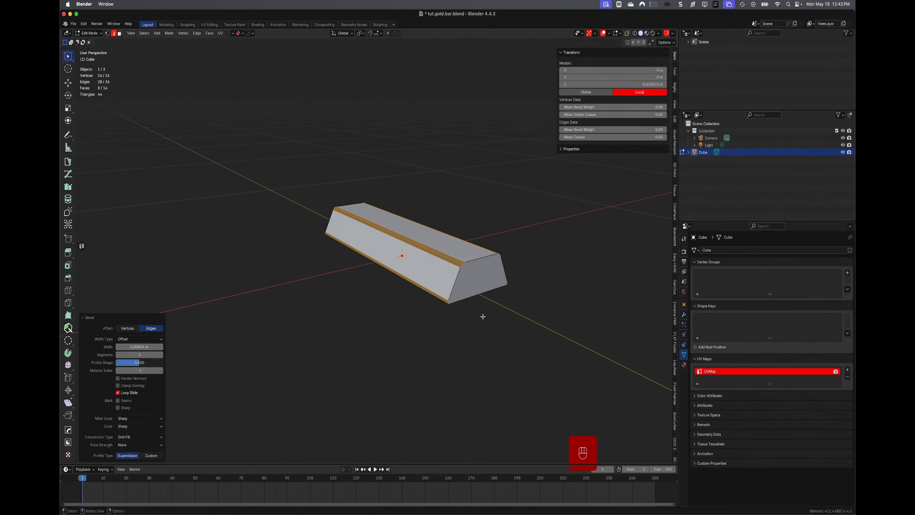
- Connect opposite bevel vertices across the bar's near end face with horizontal edges close to its upper and lower borders
key("Tab")
left_click(363, 317)
scroll(404, 291, "up", 2)
middle_click_drag(541, 312, 532, 311)
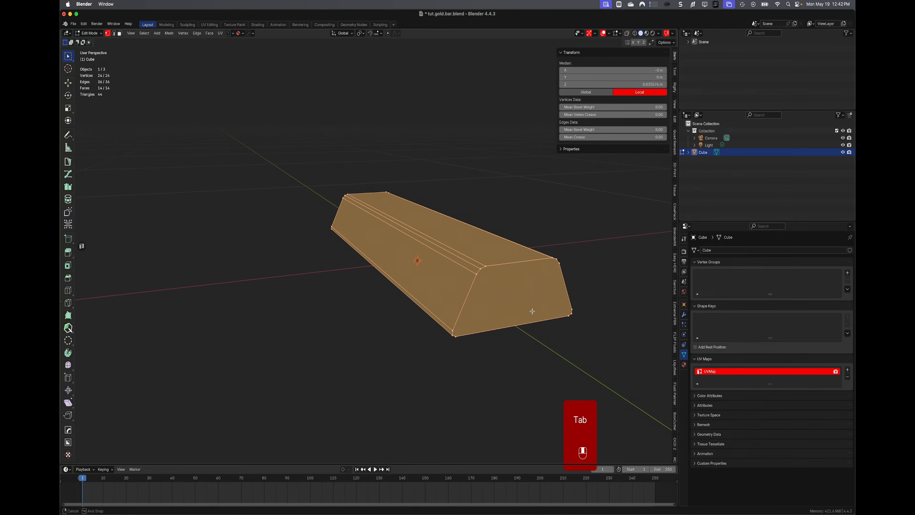
left_click(477, 274)
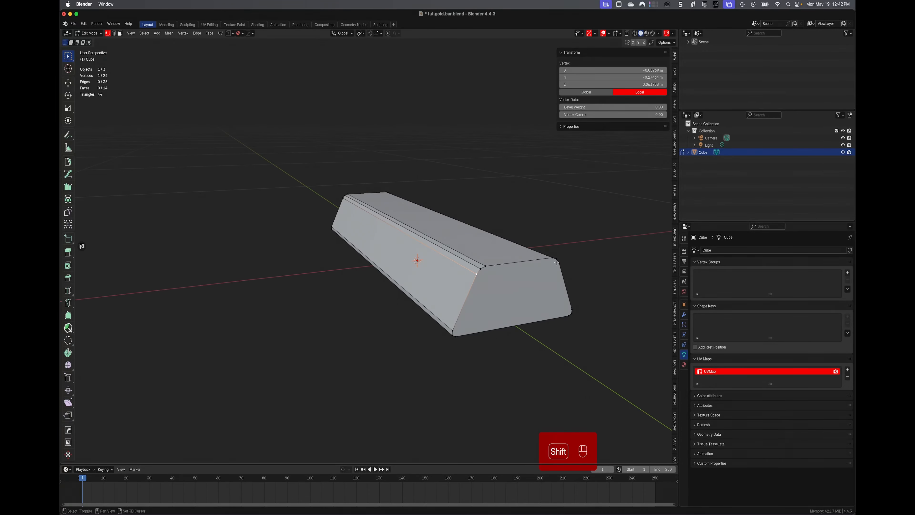
left_click(558, 263, "shift")
key("j")
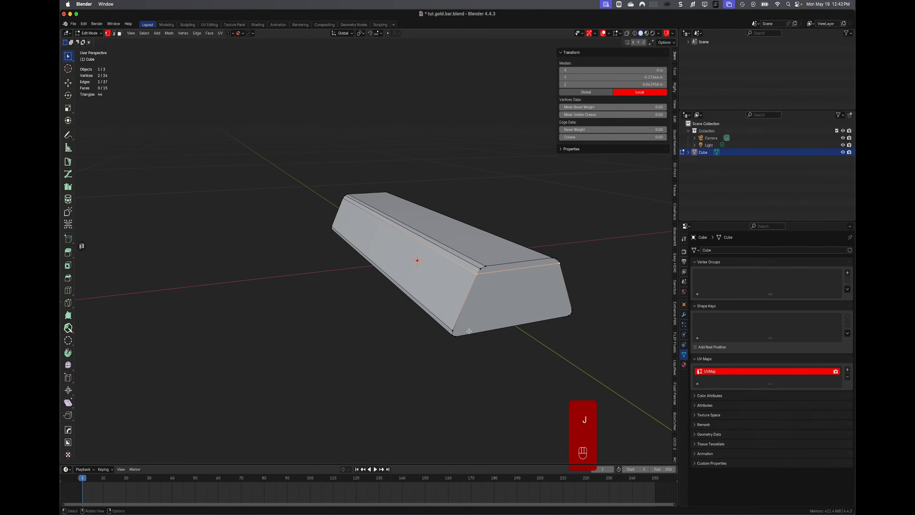
left_click(453, 329)
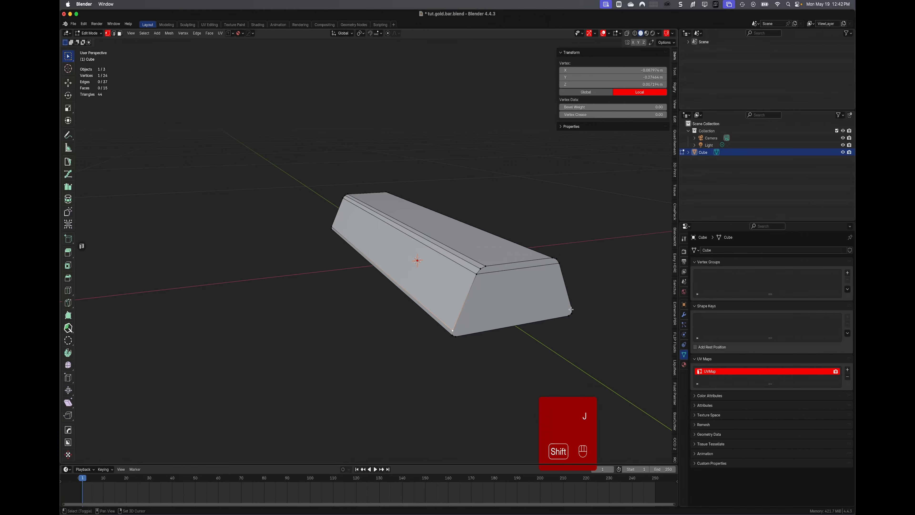
left_click(570, 308, "shift")
key("j")
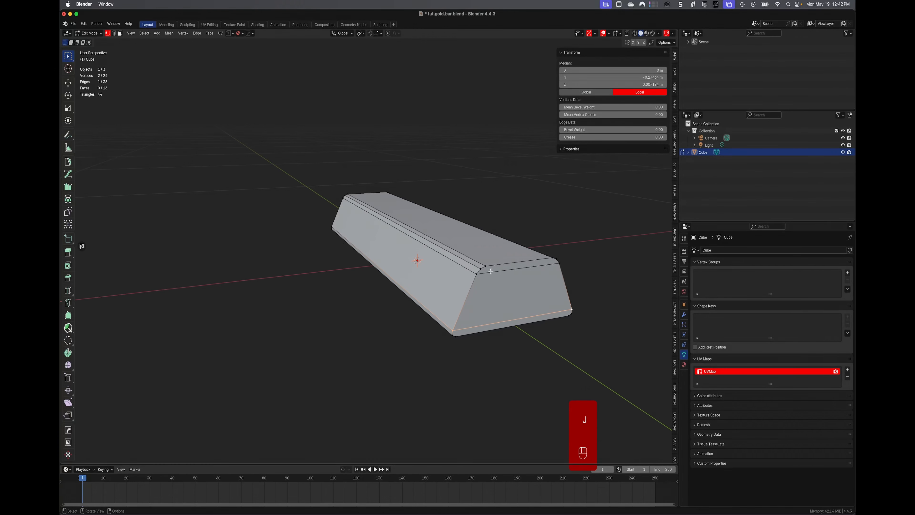
- Connect the upper and lower bevel vertices on both sides of the same end face with slanted edges
middle_click_drag(483, 293, 466, 283)
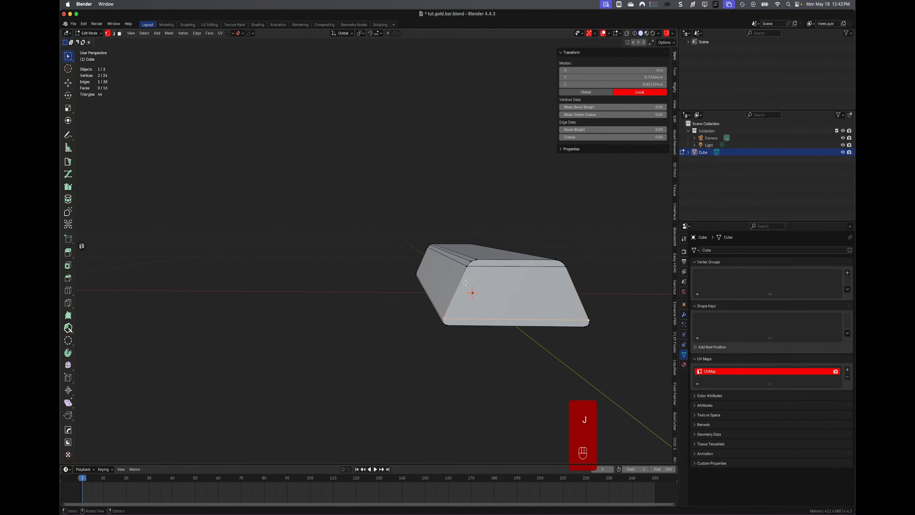
left_click(477, 260)
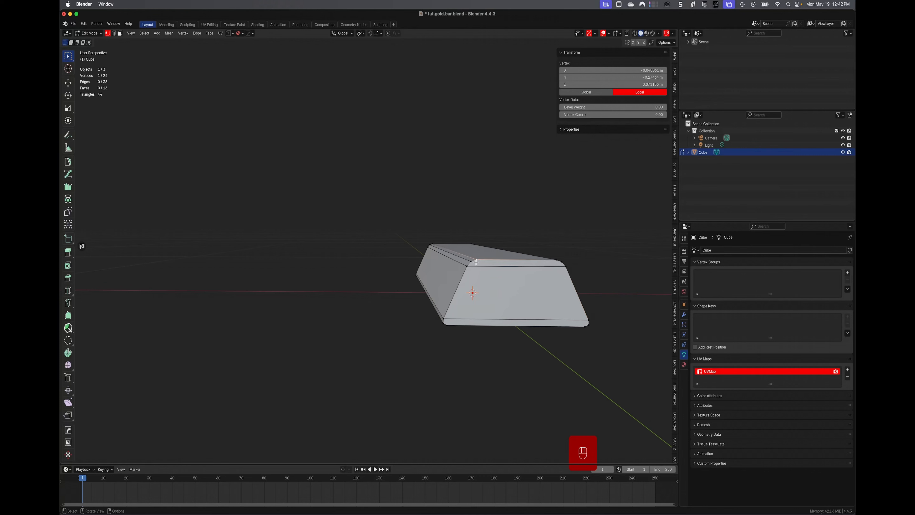
left_click(448, 324, "shift")
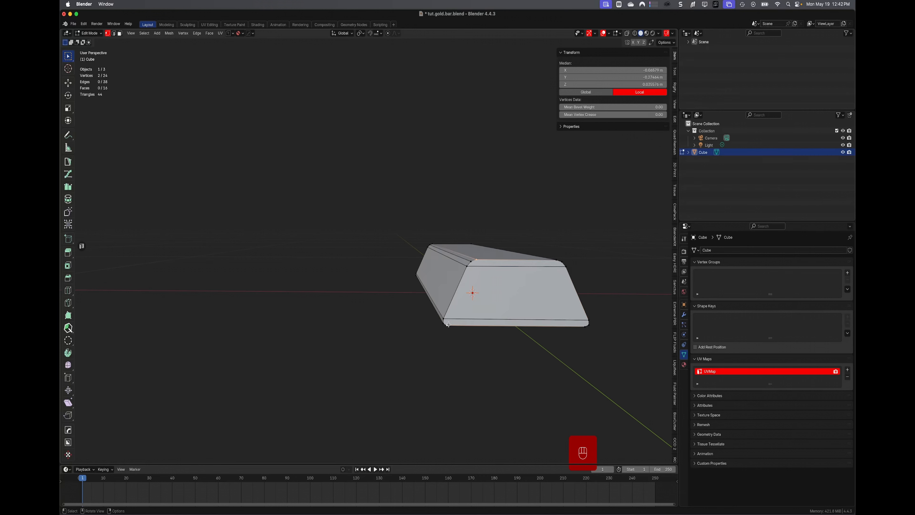
key("j")
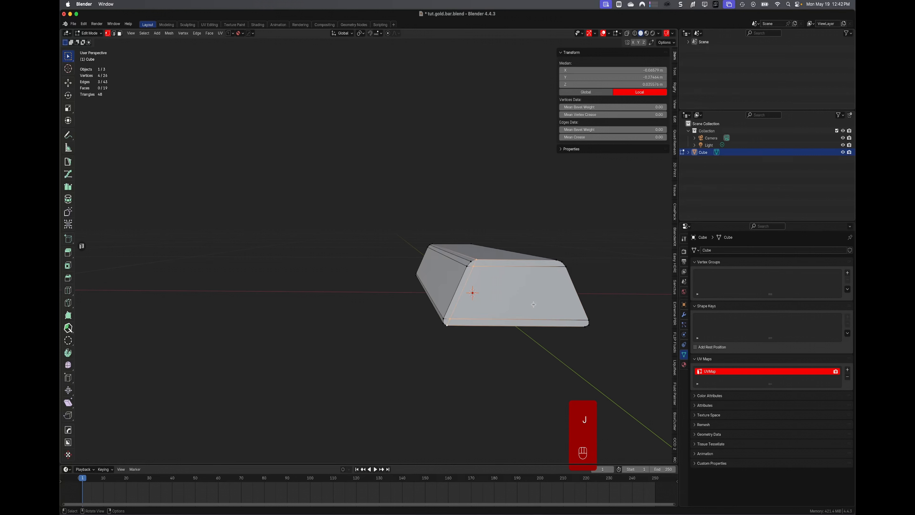
left_click(555, 260)
left_click(585, 327, "shift")
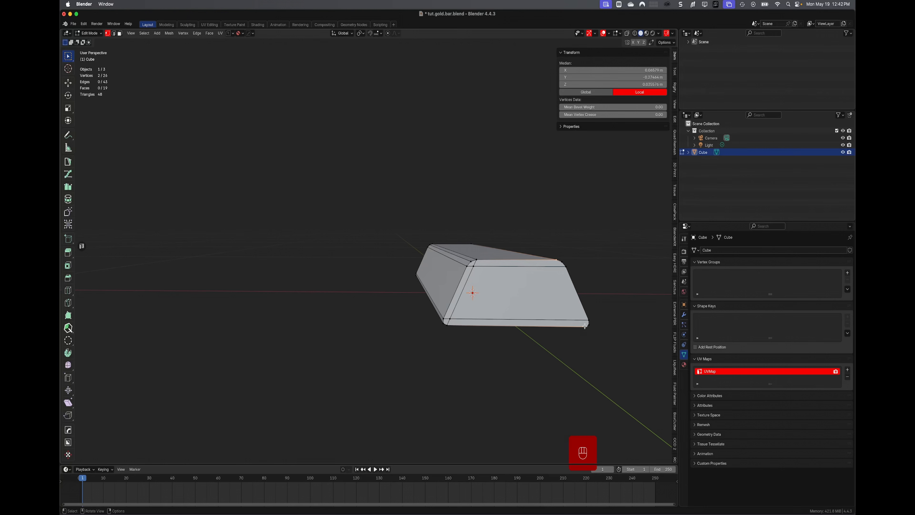
key("j")
left_click(529, 352)
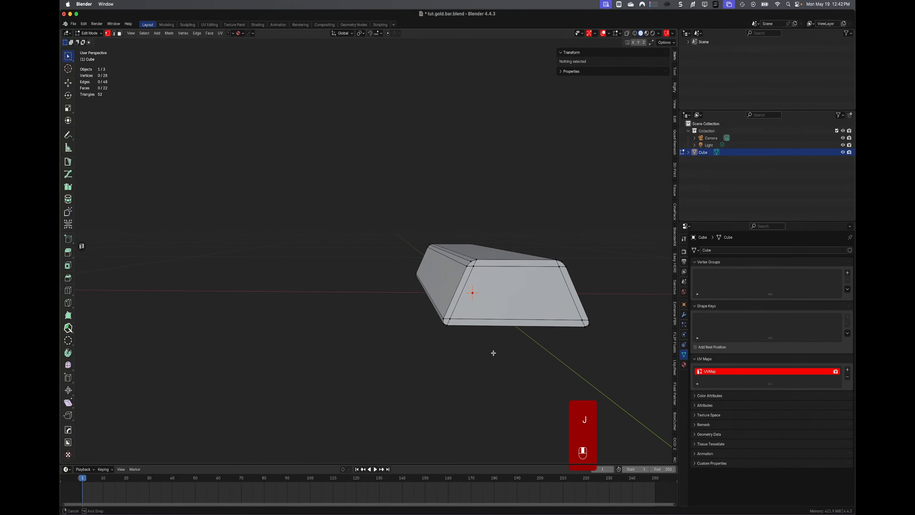
middle_click_drag(493, 352, 606, 361)
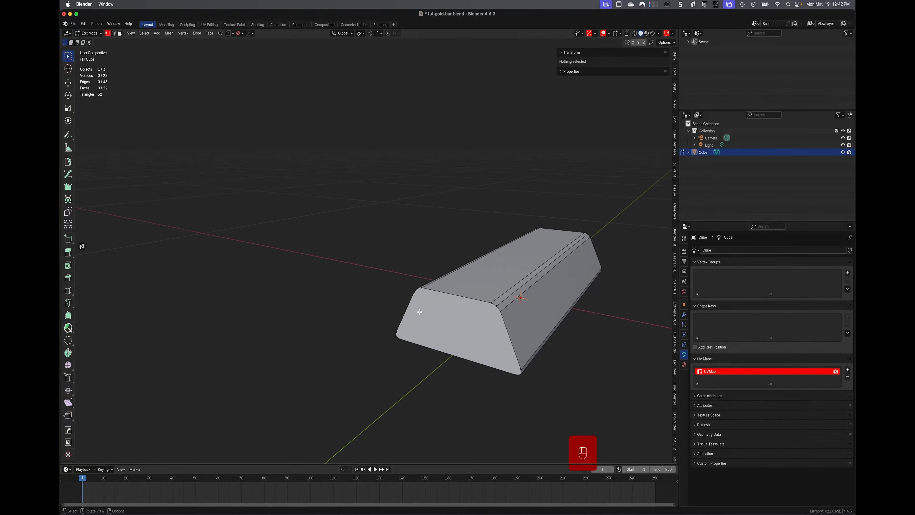
- Connect opposite bevel vertices across the bar's other end face with horizontal edges close to its upper and lower borders
left_click(415, 293)
left_click(500, 312, "shift")
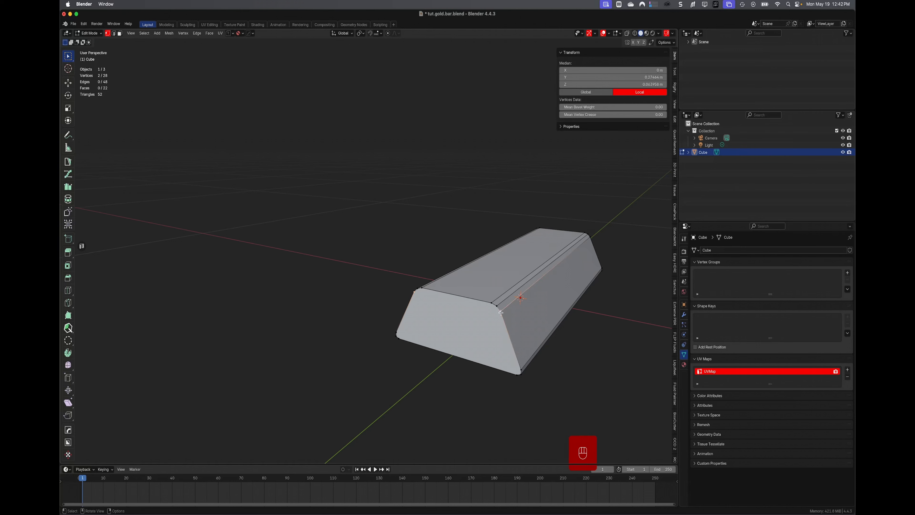
key("j")
left_click(399, 331)
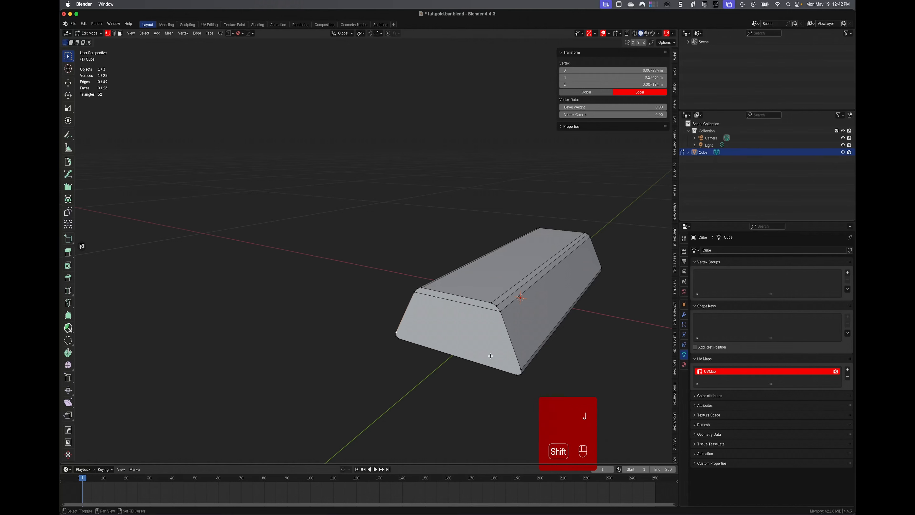
left_click(521, 369, "shift")
key("j")
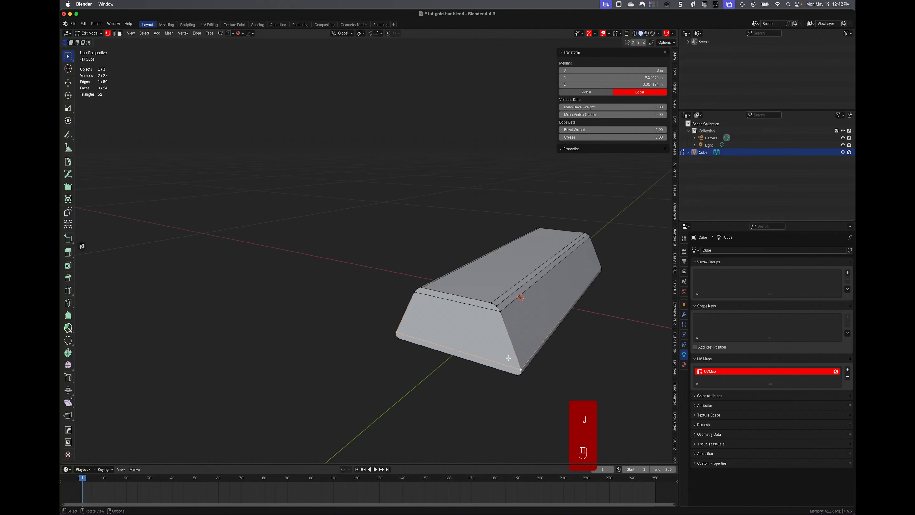
- Join the upper and lower bevel vertices on both sides of that second end face with slanted edges
left_click(490, 303)
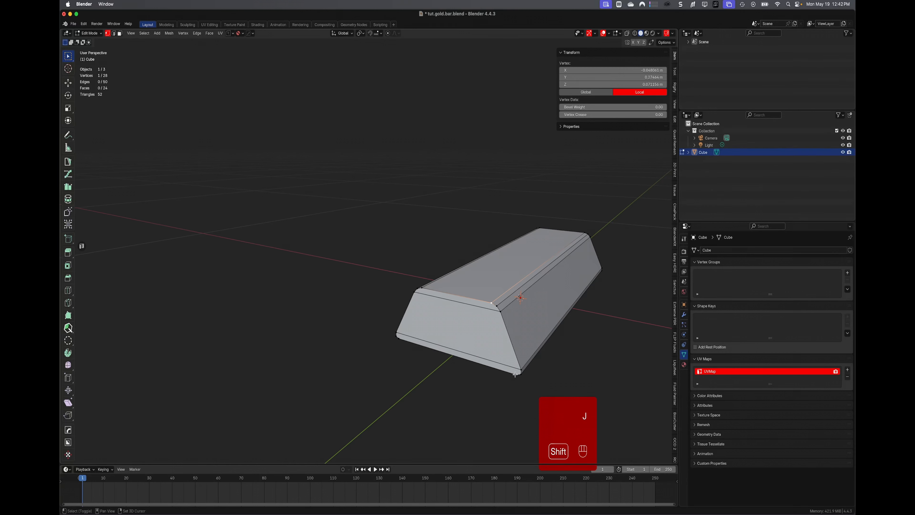
left_click(515, 374, "shift")
key("j")
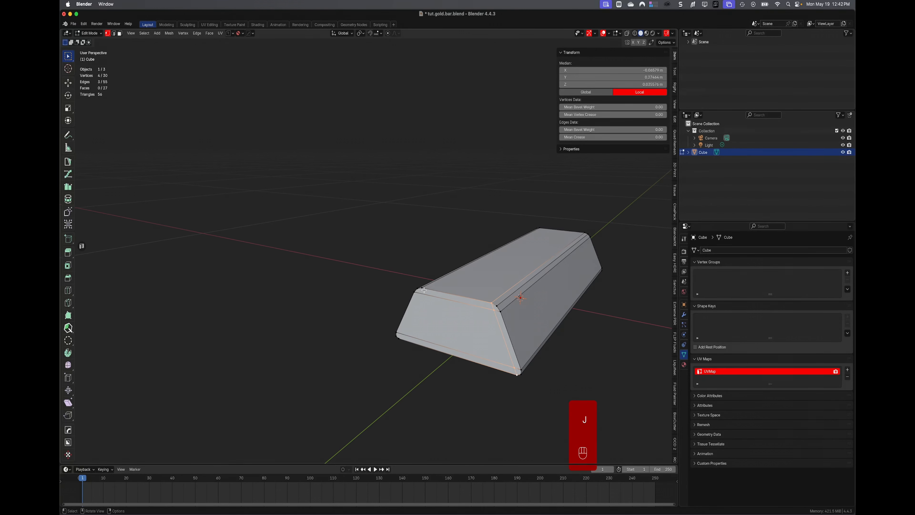
left_click(422, 288)
left_click(397, 337, "shift")
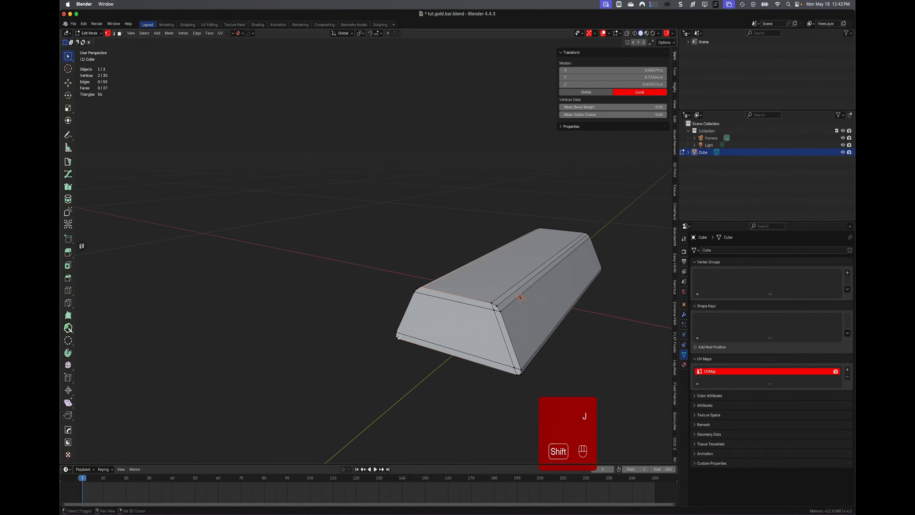
key("j")
- Add 96 evenly spaced crosswise loop cuts along the bar's full length
middle_click_drag(430, 360, 469, 339)
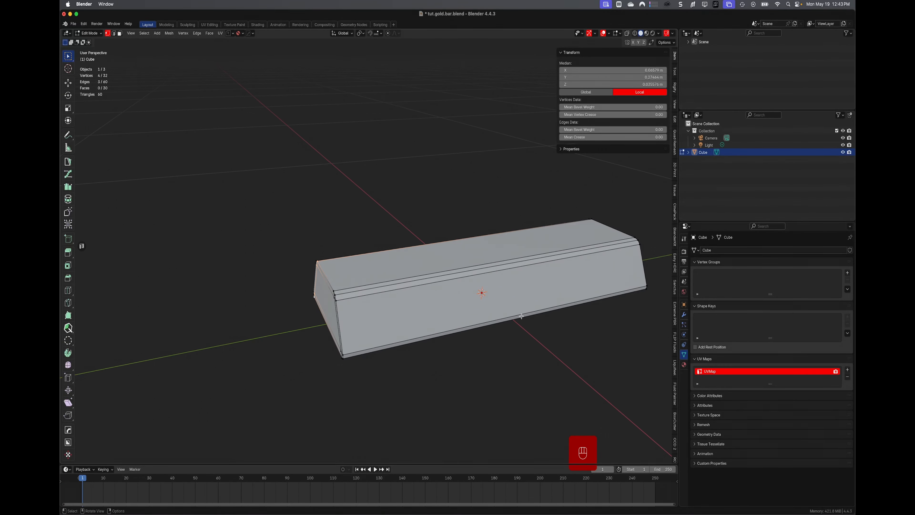
key("ctrl+r")
scroll(521, 317, "up", 2)
scroll(522, 316, "up", 20)
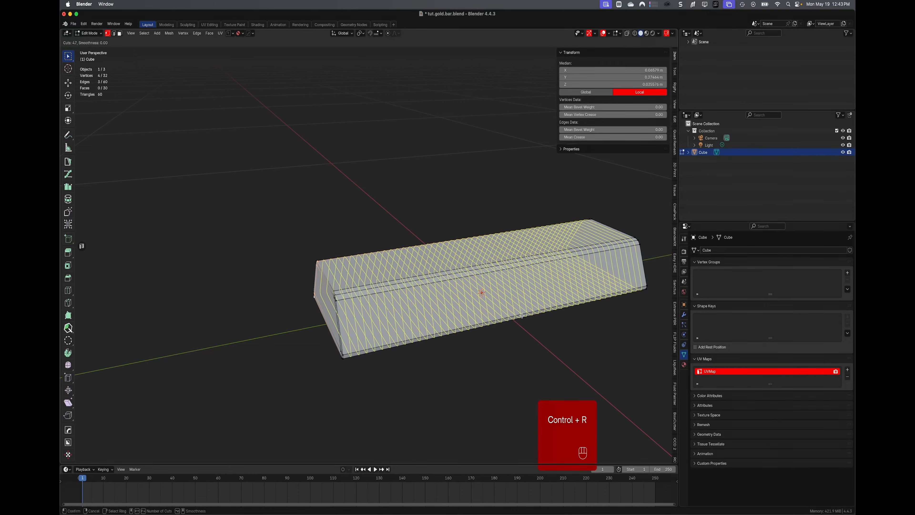
scroll(522, 315, "down", 2)
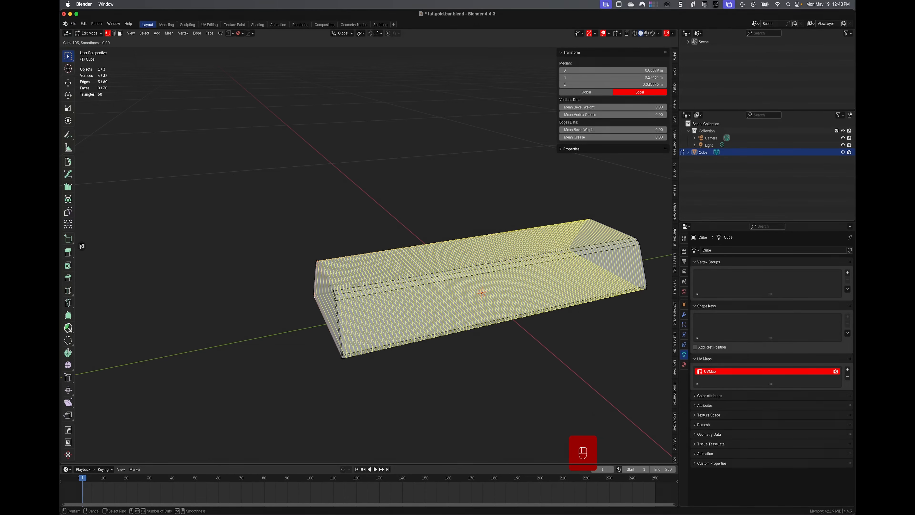
left_click(522, 315)
right_click(522, 315)
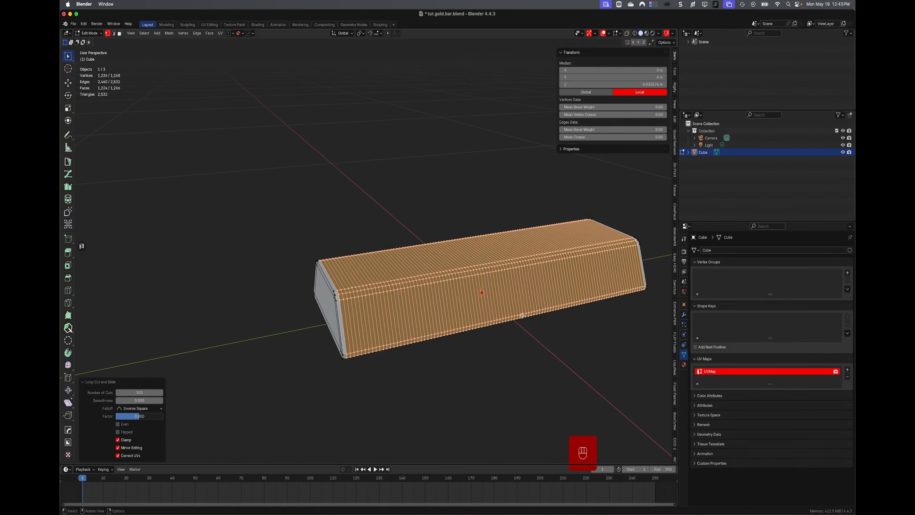
left_click(146, 392)
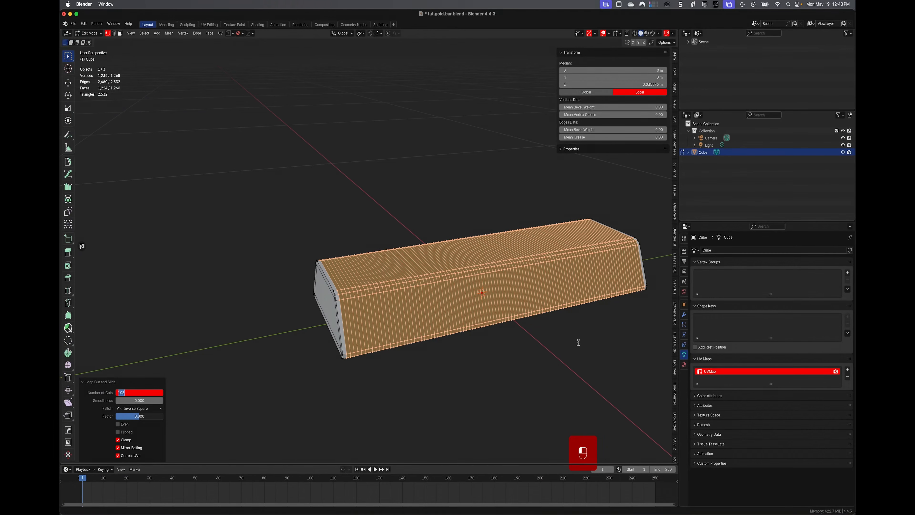
type("96")
key("Return")
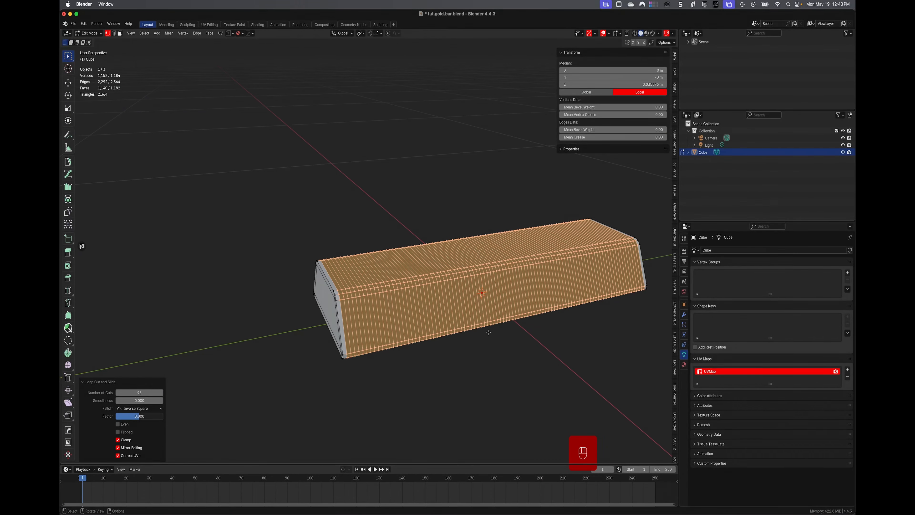
- Add evenly spaced lengthwise loop cuts that run over the bar's top, bottom and end faces
middle_click_drag(489, 332, 398, 357)
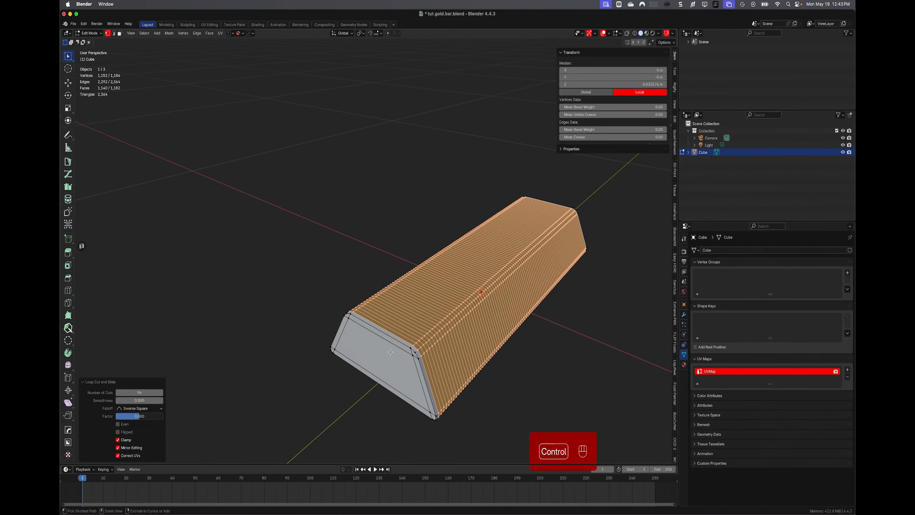
key("ctrl+r")
left_click(392, 353)
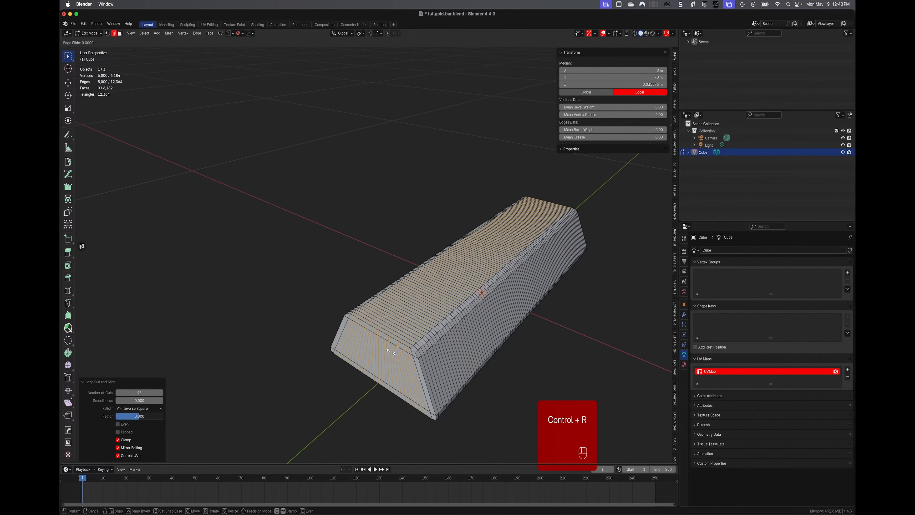
left_click(391, 353)
- Try 96 cuts for the lengthwise loops
left_click(151, 393)
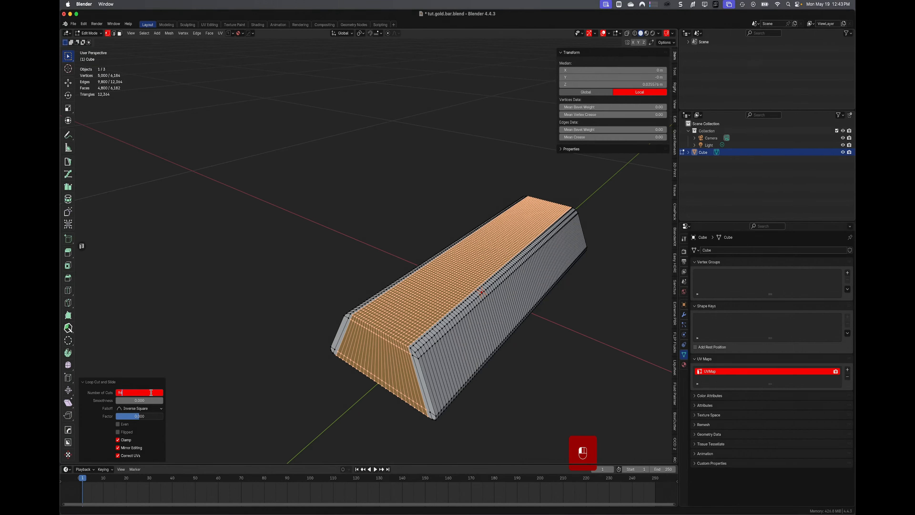
type("96")
key("Return")
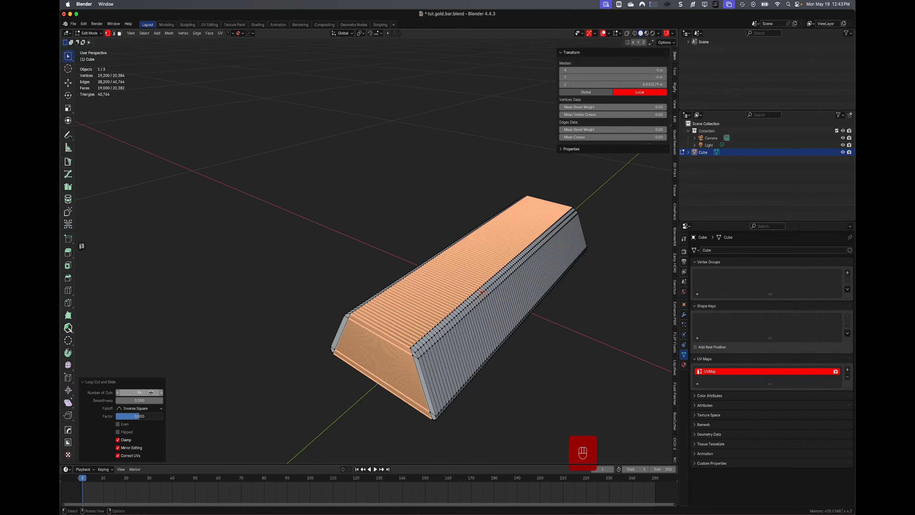
key("KP_4")
key("KP_6")
- Set the number of lengthwise loop cuts to 24
left_click(154, 392)
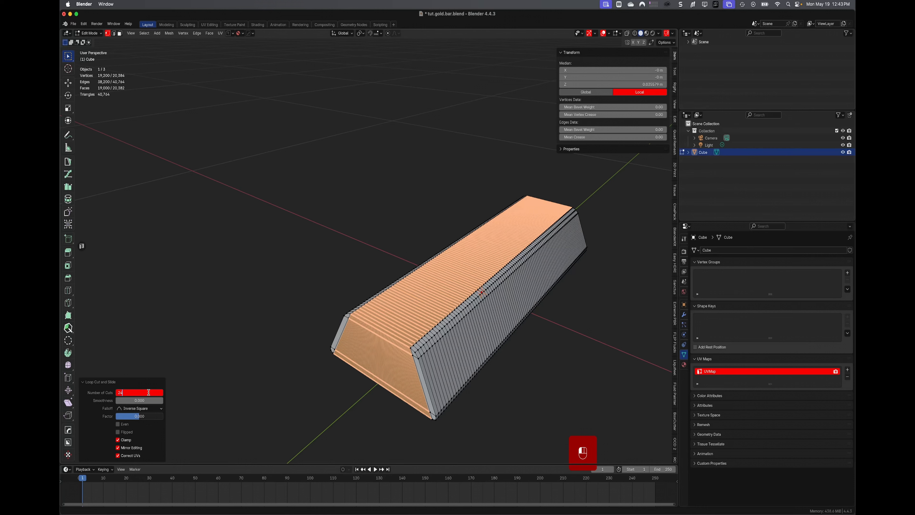
type("24")
key("Return")
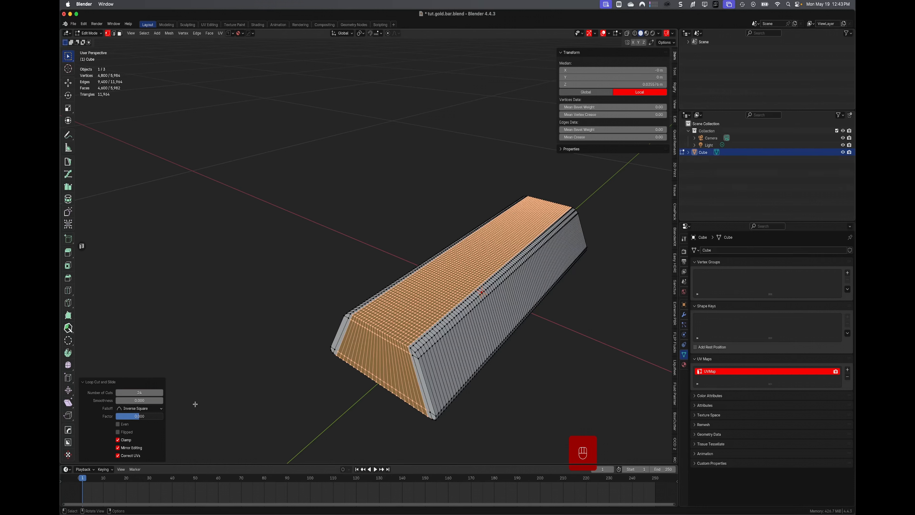
- Add 16 evenly spaced horizontal loop cuts around the bar's sloped side and end faces, and clear the selection
key("ctrl+r")
left_click(424, 379)
right_click(424, 379)
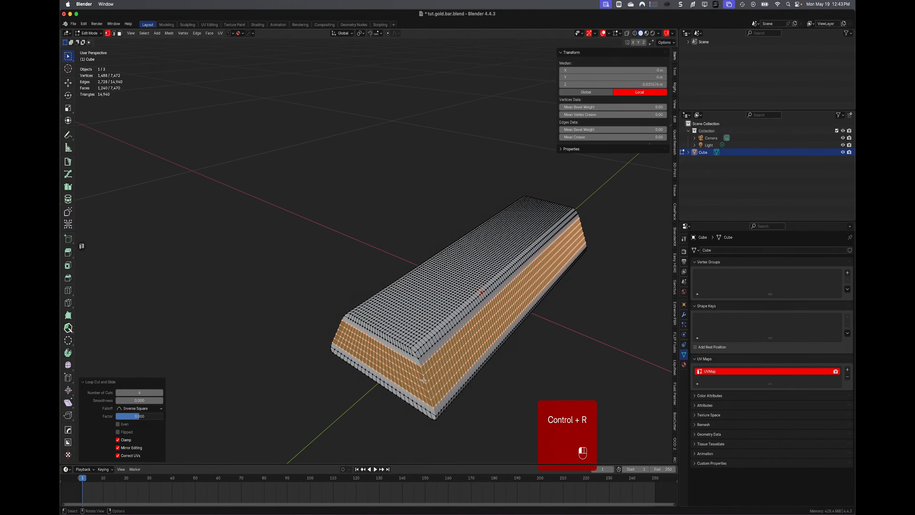
left_click(140, 393)
type("1")
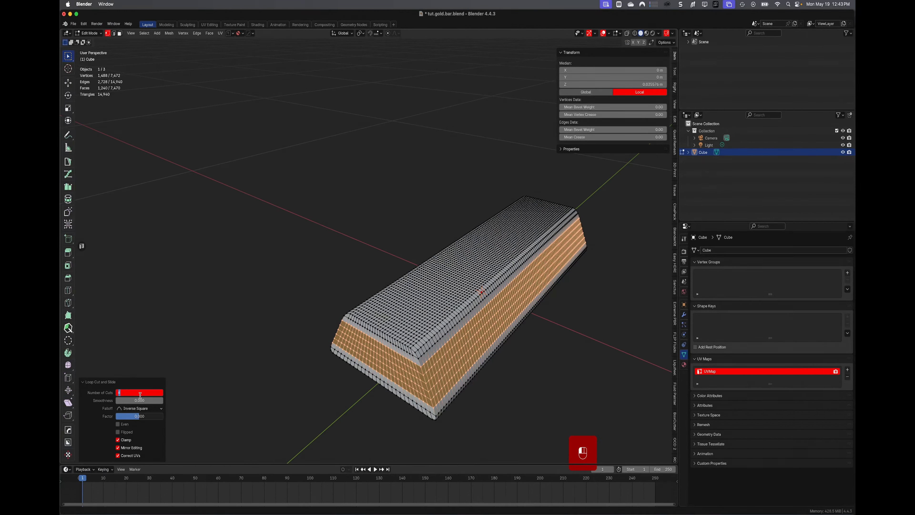
type("6")
key("Return")
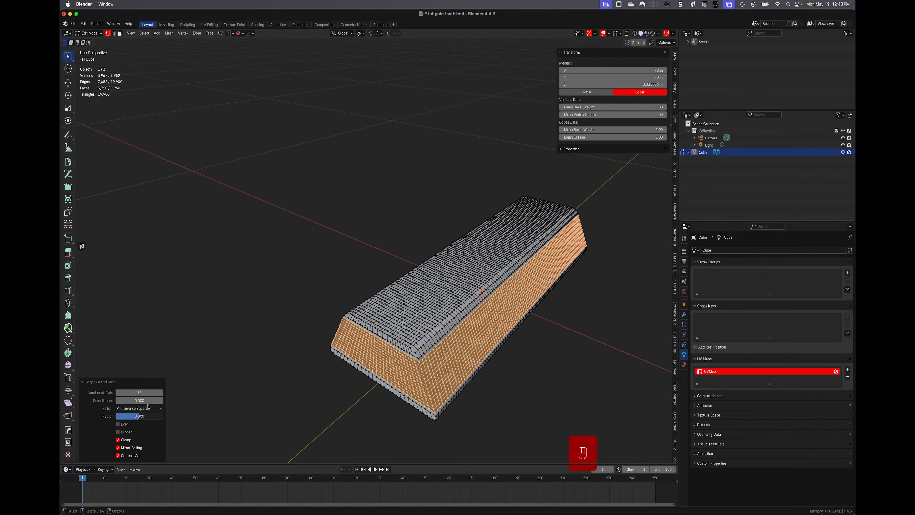
left_click(195, 400)
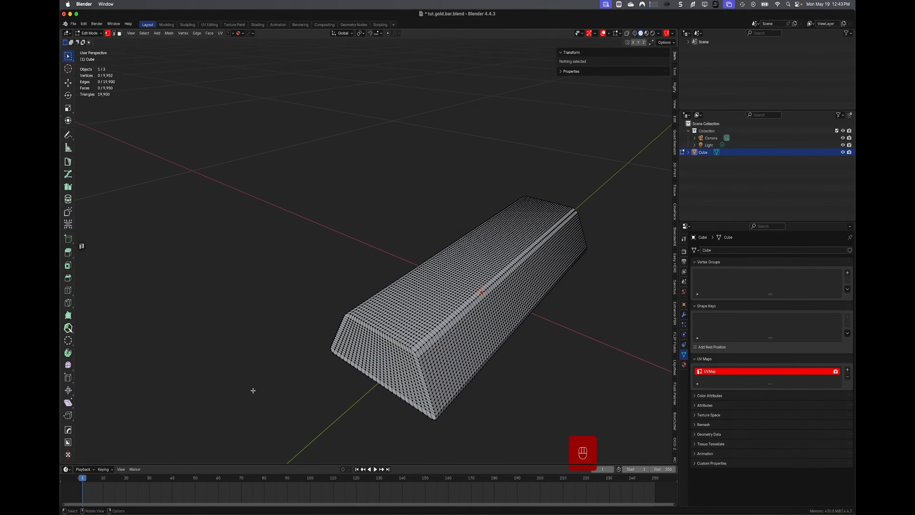
- Leave mesh editing and add a plane at the world origin as a floor under the bar
mouse_move(334, 389)
middle_mouse_down()
mouse_move(369, 366)
mouse_move(423, 364)
mouse_move(390, 380)
mouse_move(335, 378)
middle_mouse_up()
key("Tab")
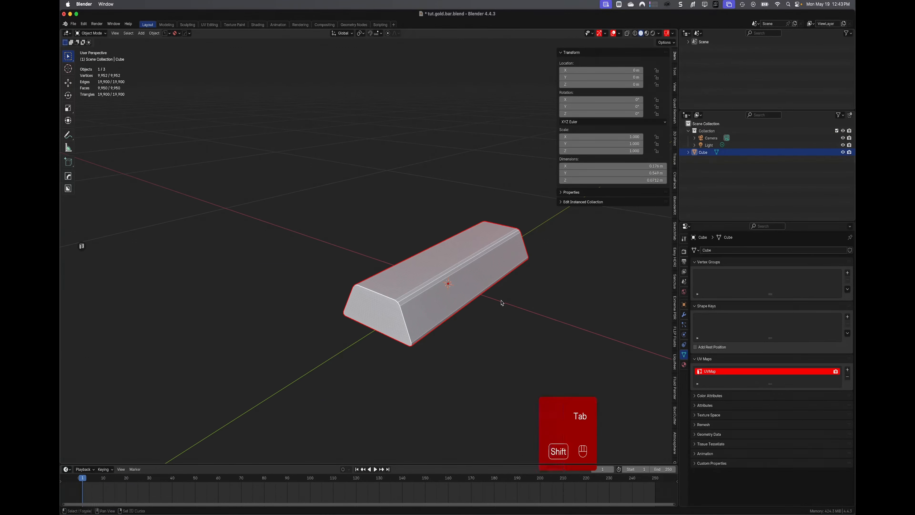
key("shift+a")
left_click(537, 317)
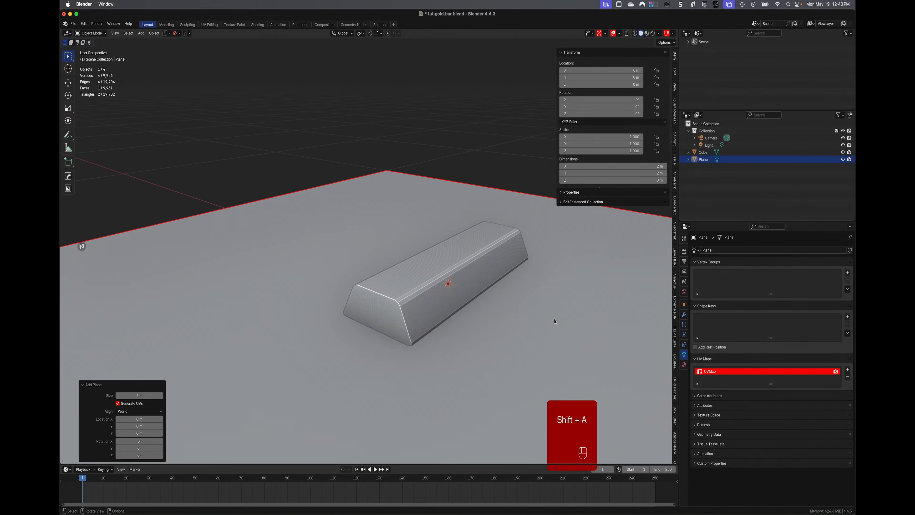
- Scale the plane's mesh up uniformly by about 1.82 in edit mode and return to object mode
scroll(553, 322, "down", 4)
key("Tab")
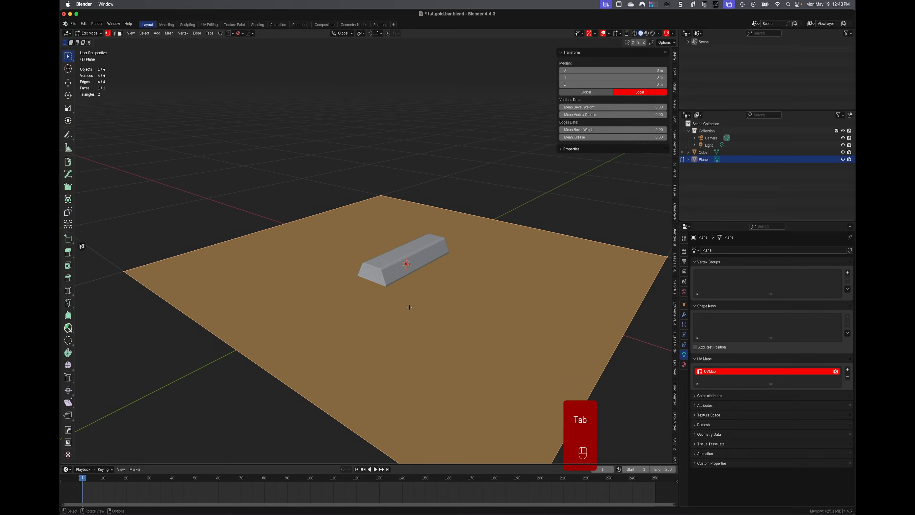
key("s")
left_click(565, 326)
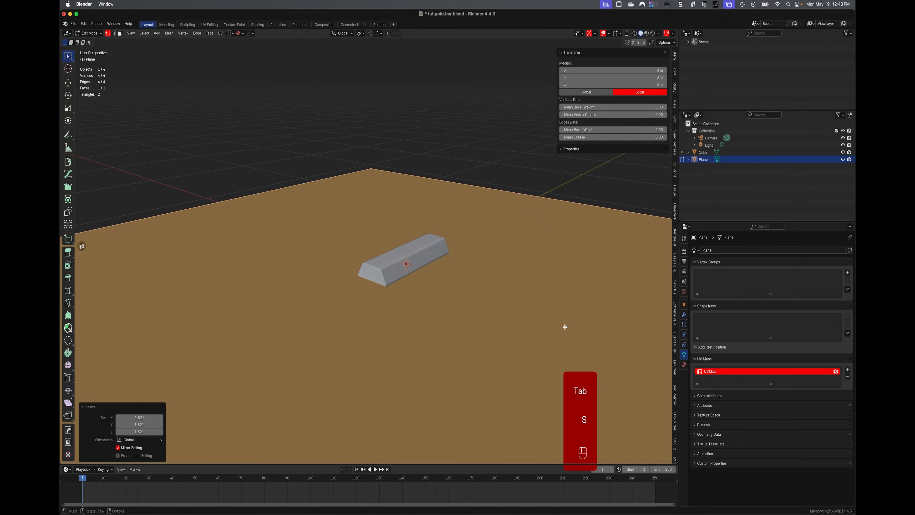
key("Tab")
- Select the bar and raise it about 0.0026 m along Z in front view so it rests on the plane
left_click(418, 258)
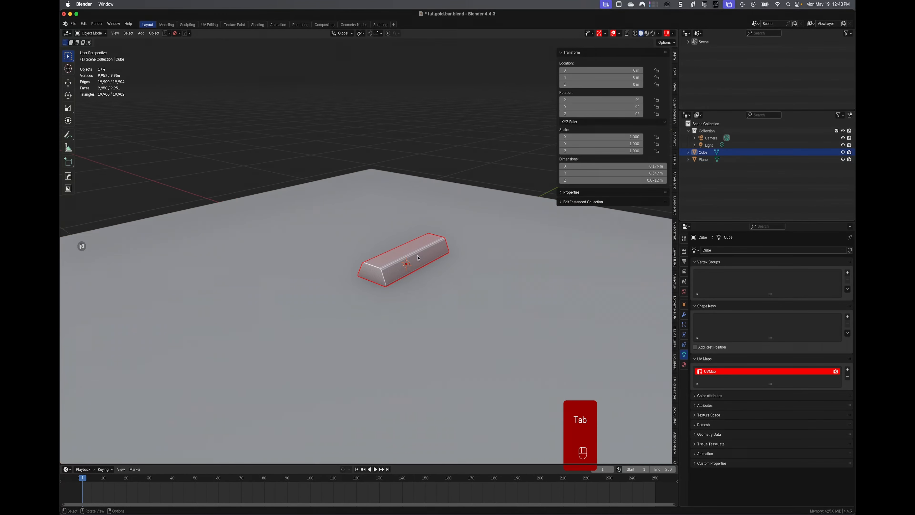
key("KP_1")
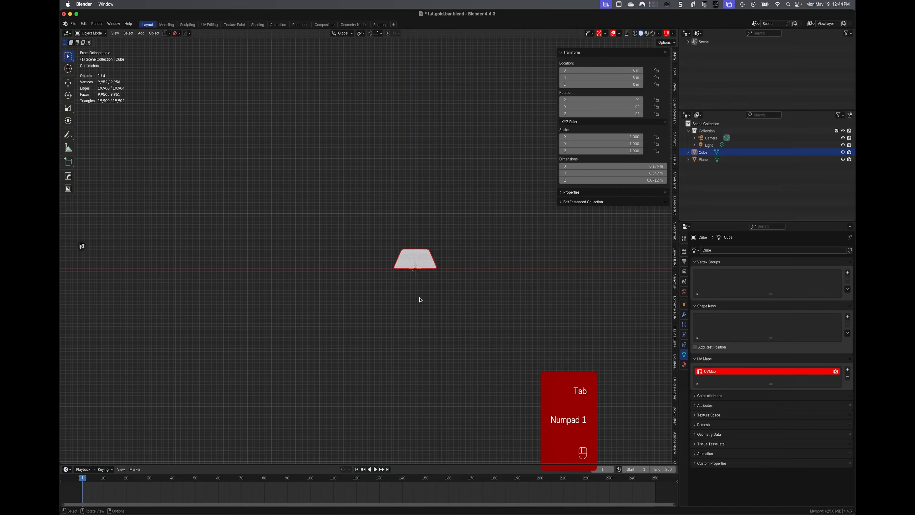
scroll(477, 293, "up", 5)
middle_click_drag(477, 293, 402, 282, "shift")
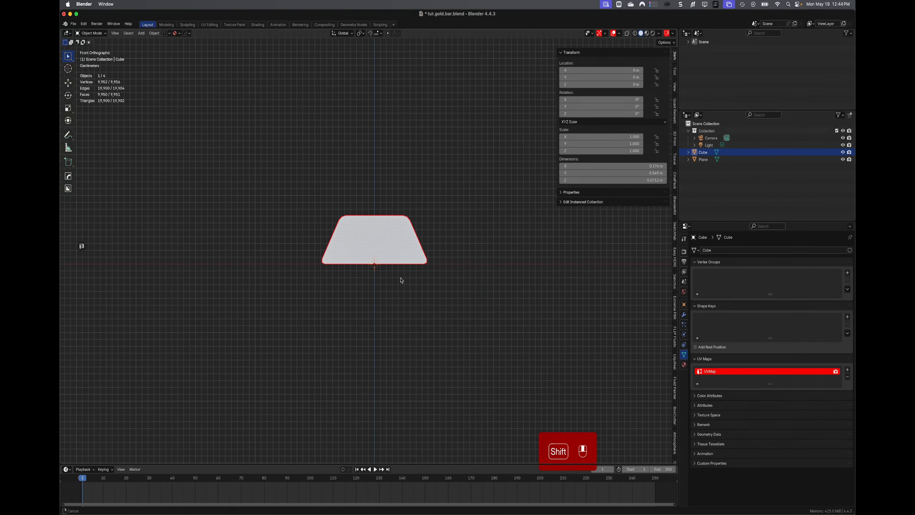
key("g")
key("z")
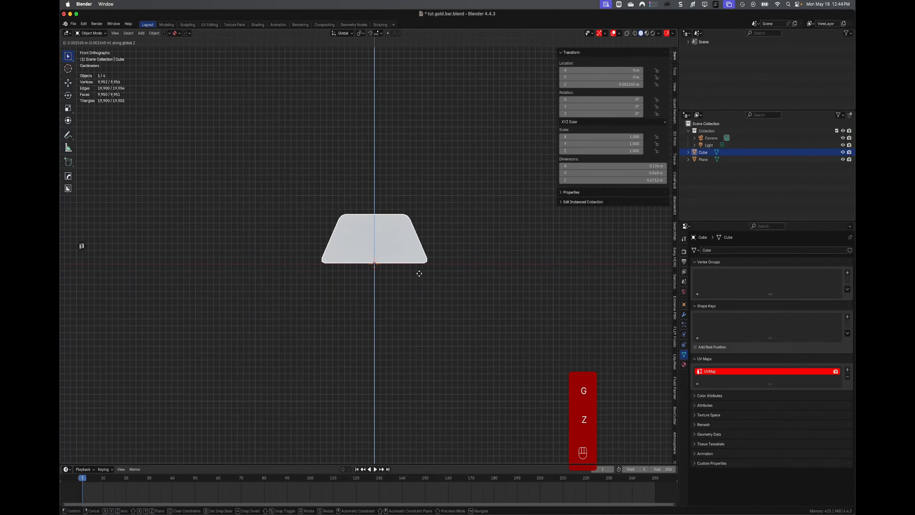
left_click(420, 273)
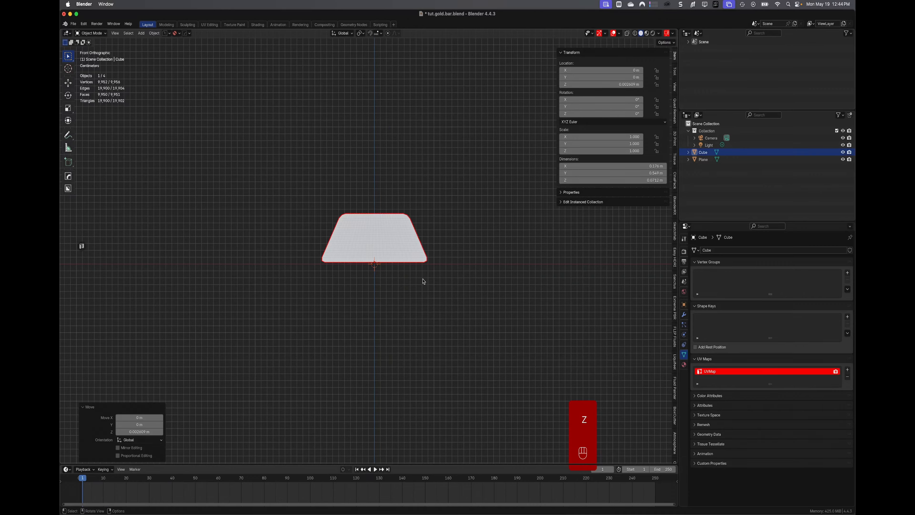
- Add a level 3 subdivision surface to the bar and shade it smooth
middle_click_drag(423, 280, 399, 302)
scroll(341, 291, "up", 1)
left_click(341, 290)
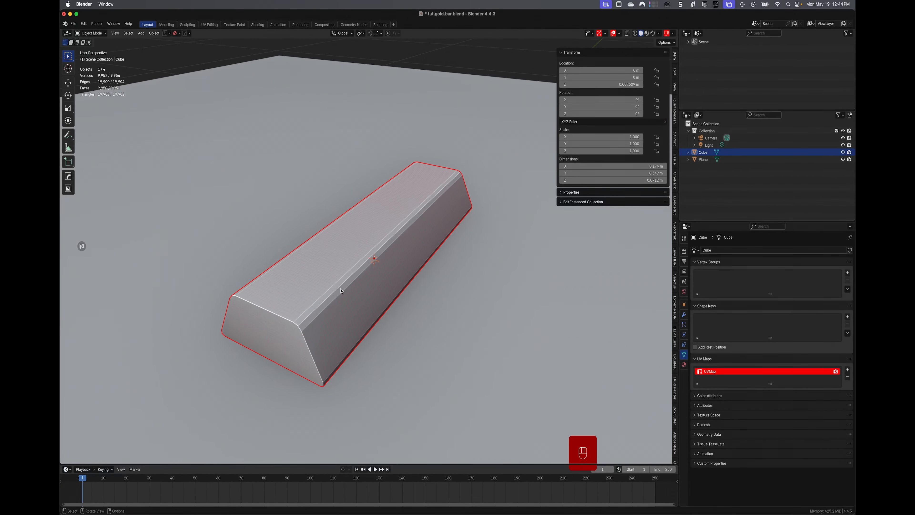
key("ctrl+3")
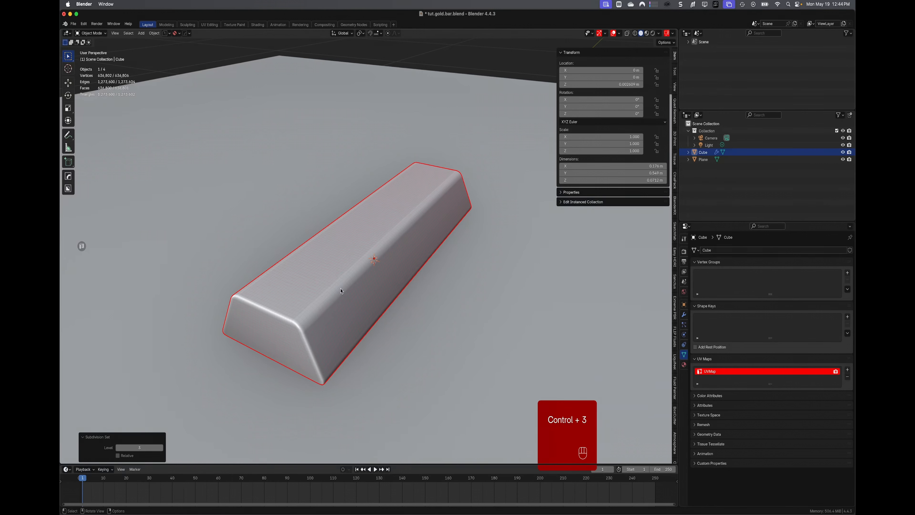
right_click(338, 307)
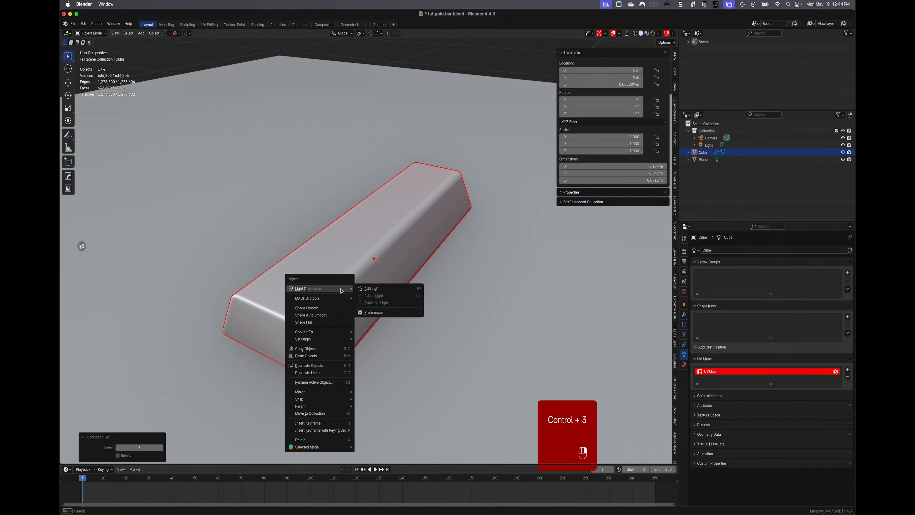
left_click(338, 307)
scroll(387, 300, "down", 3)
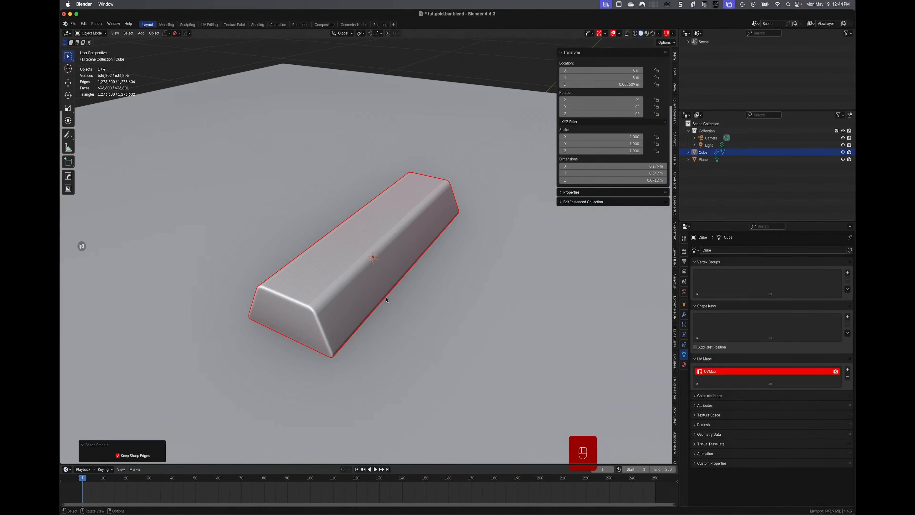
- Select the floor plane and give it thickness with a Solidify modifier
left_click(463, 103)
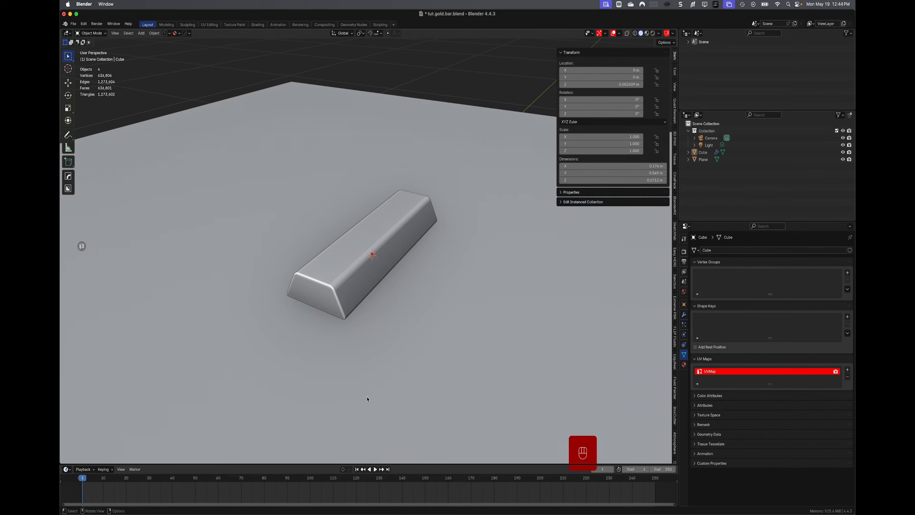
left_click(369, 389)
scroll(369, 388, "down", 4)
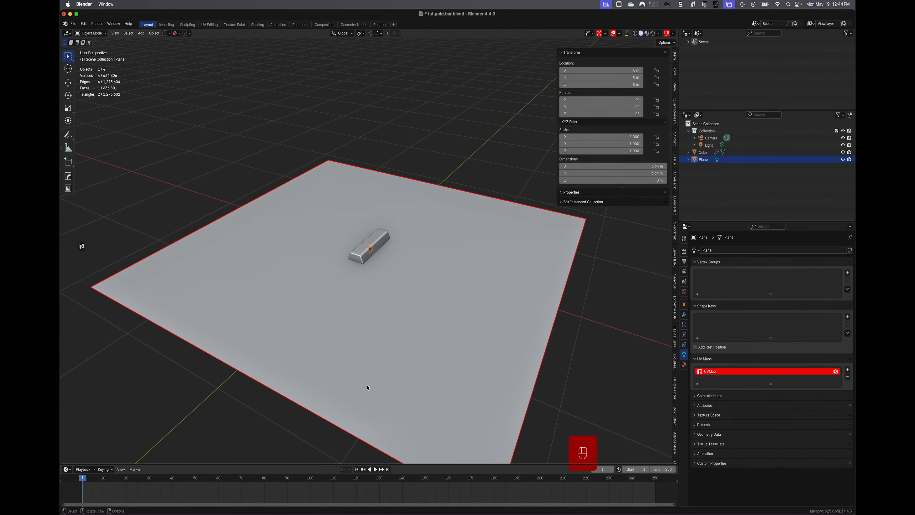
middle_click_drag(368, 387, 345, 304, "shift")
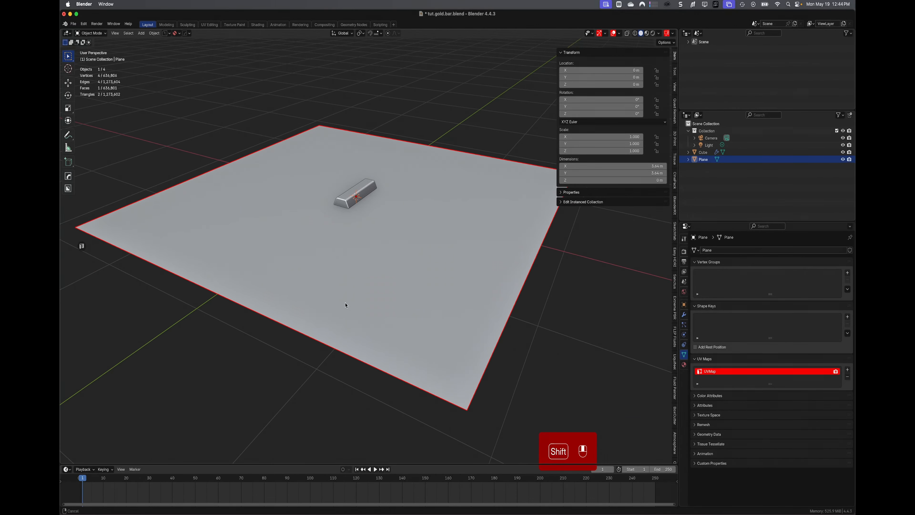
left_click(684, 315)
left_click(771, 250)
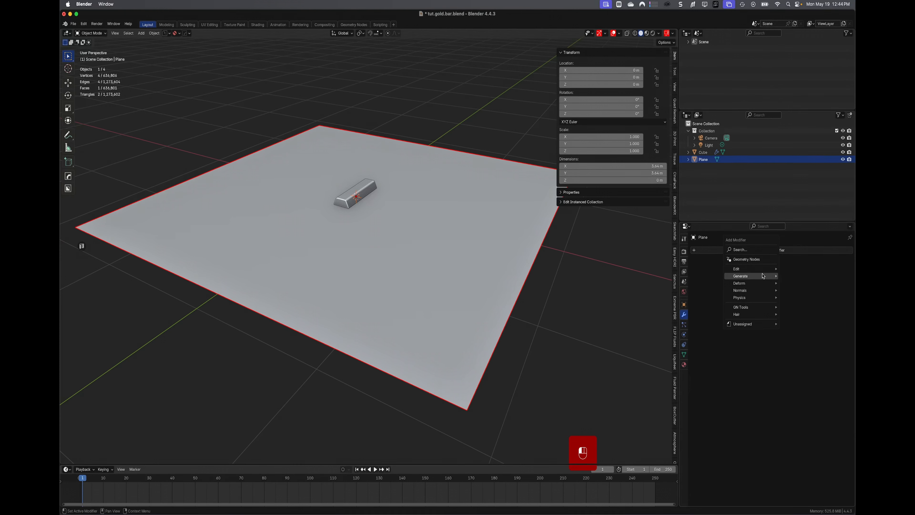
mouse_move(763, 276)
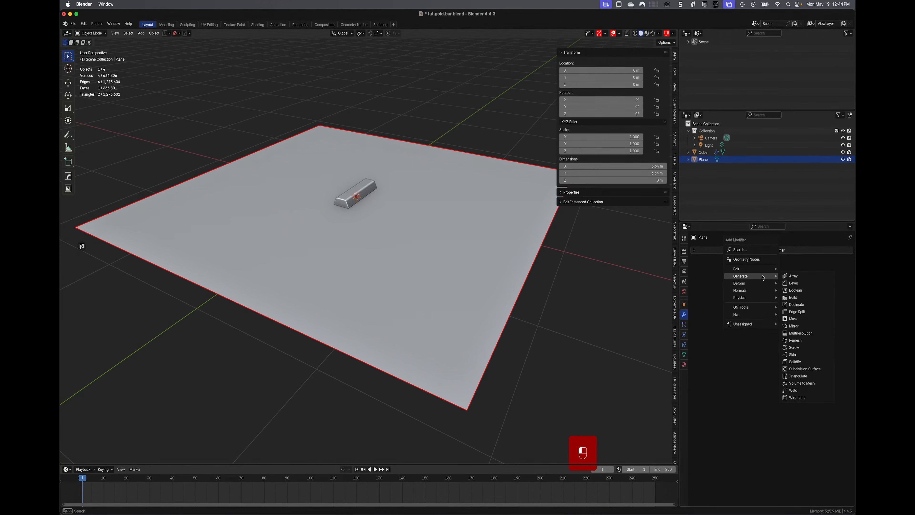
left_click(797, 362)
middle_click_drag(586, 378, 541, 363)
left_click(482, 324)
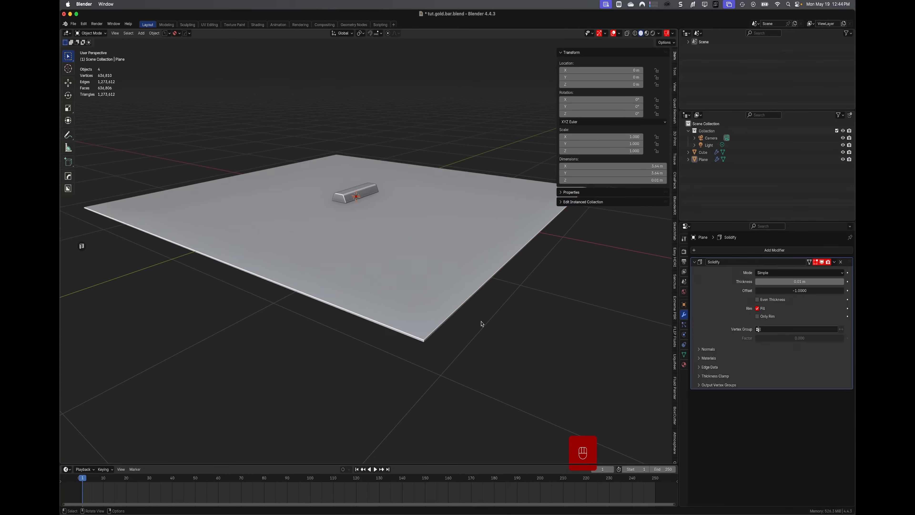
- Select the bar and lower it along Z in front view by about 0.0026 m toward the floor's upper surface
scroll(465, 317, "up", 2)
key("KP_1")
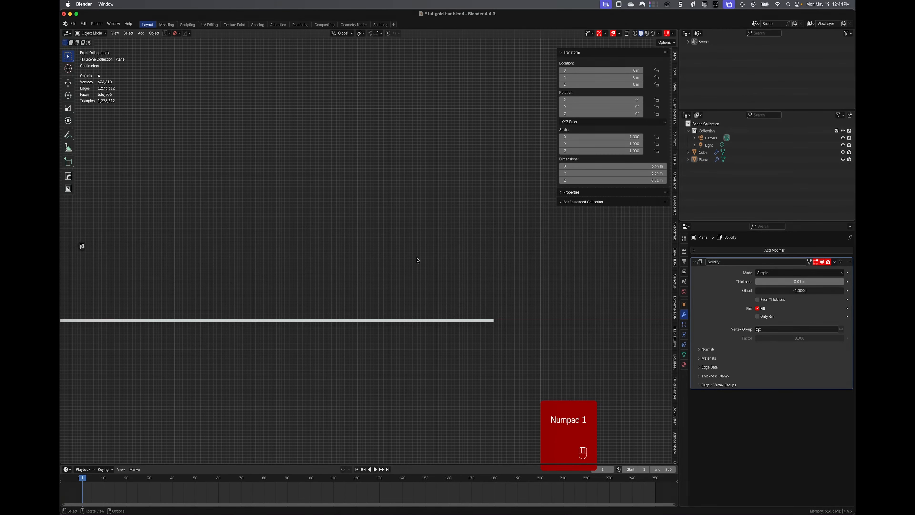
scroll(322, 319, "up", 5)
scroll(321, 319, "down", 7)
middle_click_drag(323, 322, 544, 333, "shift")
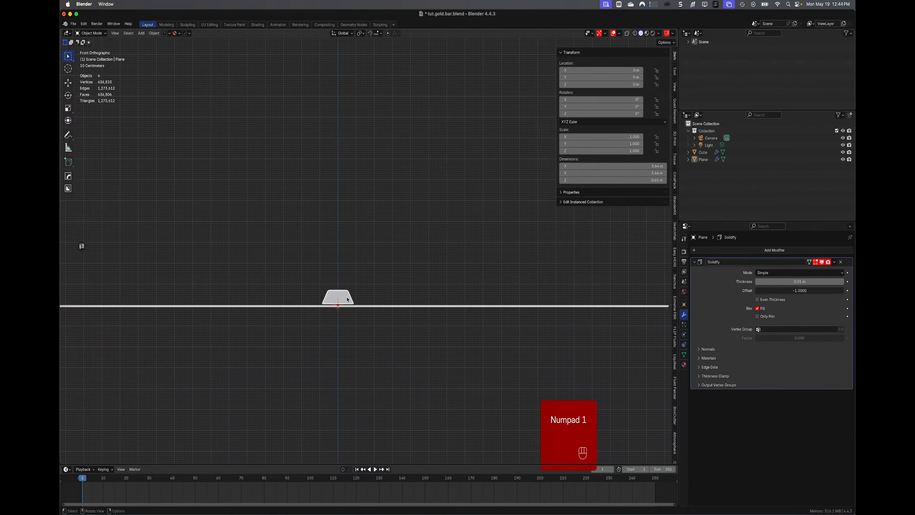
scroll(292, 347, "up", 5)
middle_click_drag(292, 347, 408, 264, "shift")
left_click(404, 317)
scroll(451, 289, "up", 3)
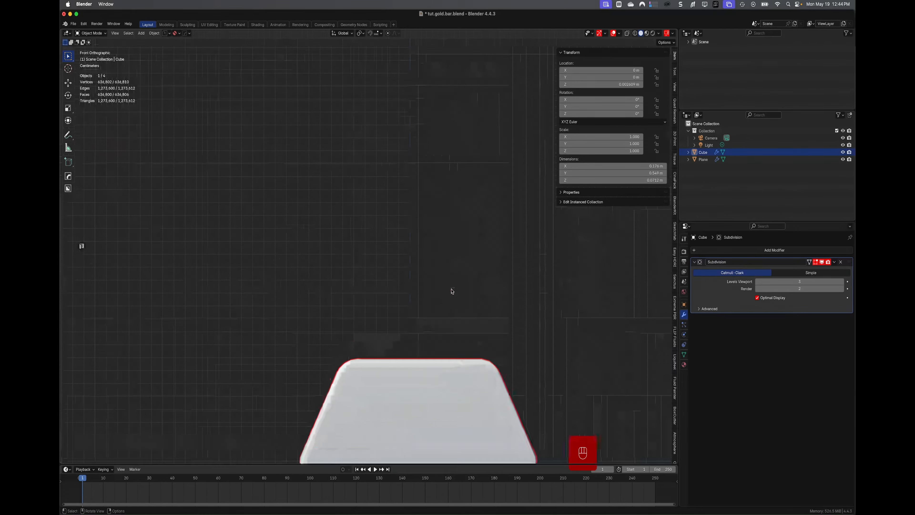
middle_click_drag(451, 288, 495, 230, "shift")
key("g")
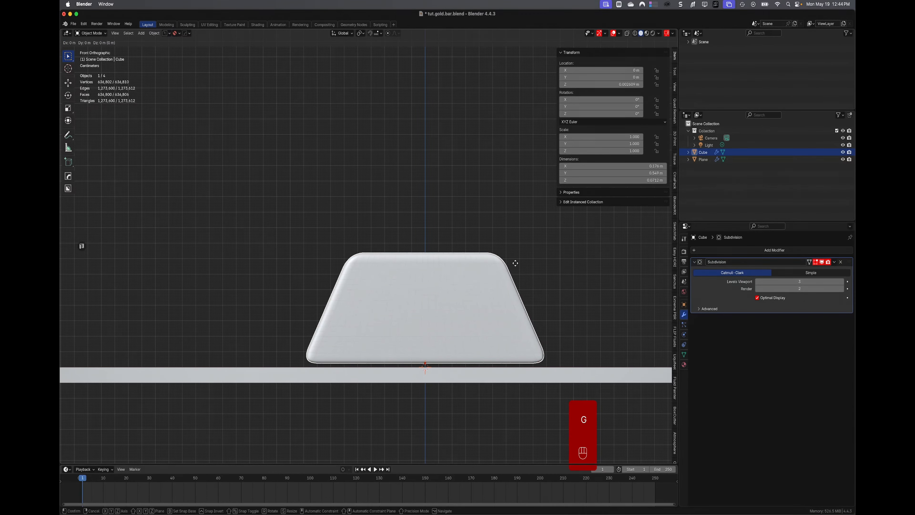
key("z")
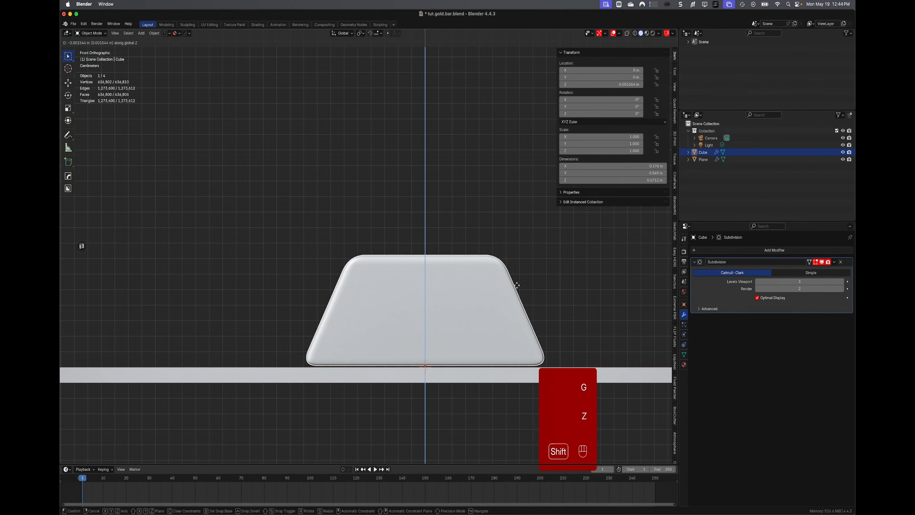
left_click(518, 301)
left_click(543, 286)
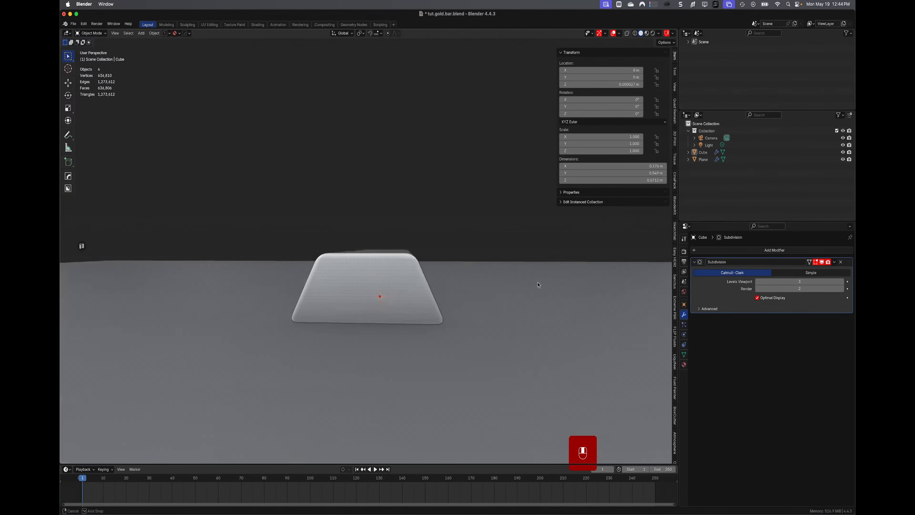
- Fine-tune the bar's height in a close front view, lowering it about 0.00007 m along Z onto the floor
key("KP_1")
scroll(540, 280, "up", 12)
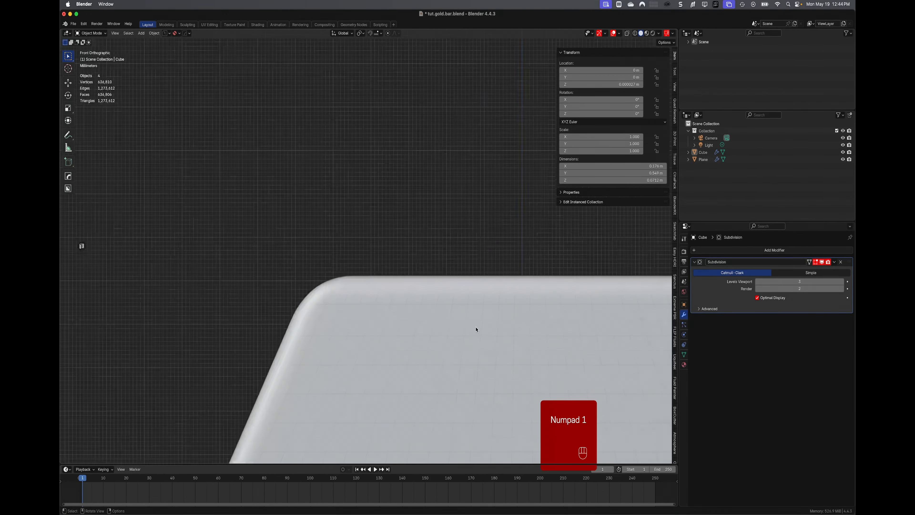
middle_click_drag(467, 365, 419, 79, "shift")
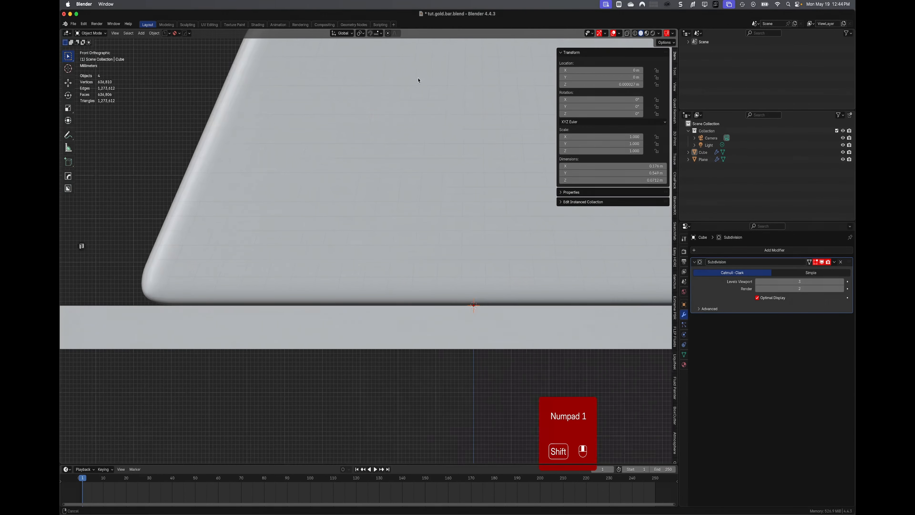
left_click(422, 177)
key("g")
key("z")
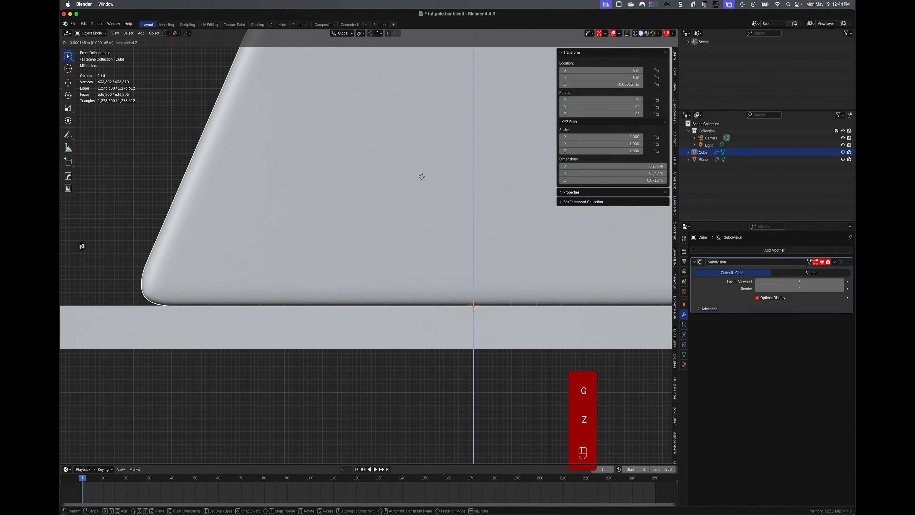
key("shift")
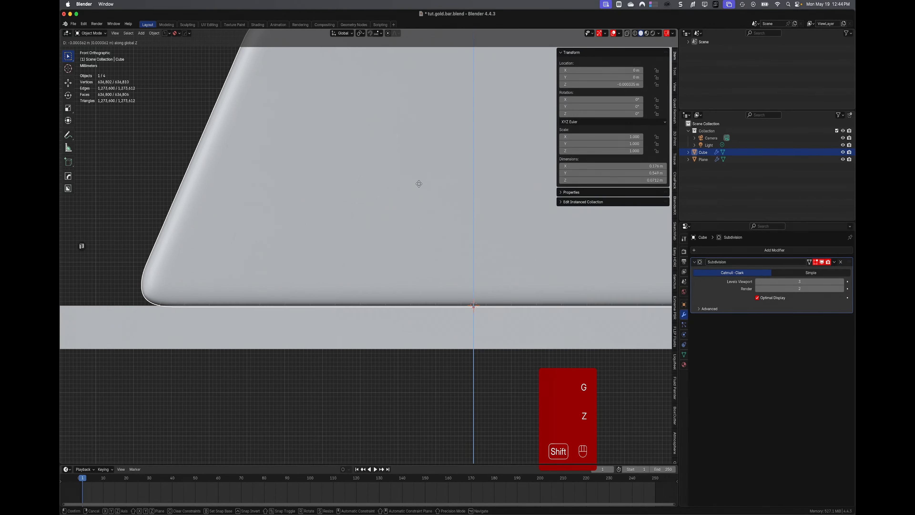
left_click(419, 175)
scroll(419, 175, "down", 6)
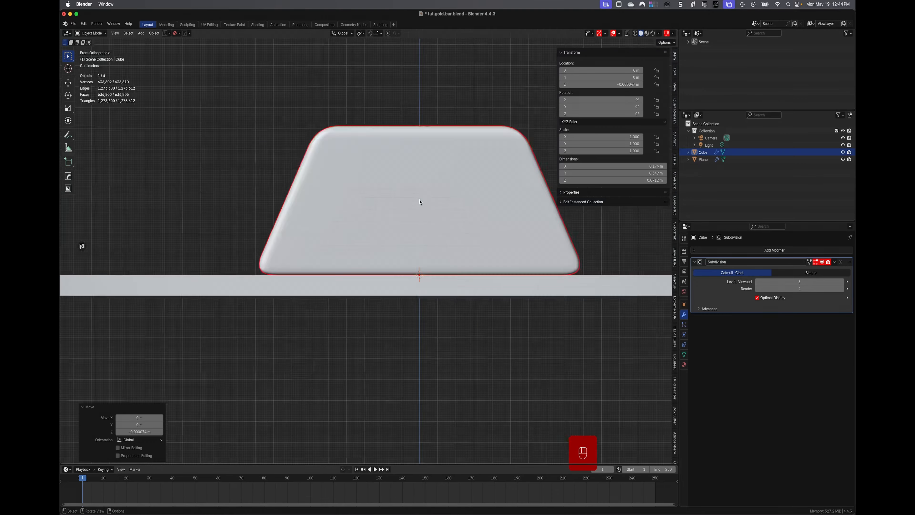
left_click(485, 225)
- In edge editing of the floor plane, extrude the edge behind the bar straight up along Z about 3.6 m as a backdrop wall
middle_click_drag(484, 225, 428, 307)
scroll(456, 257, "down", 1)
left_click(429, 307)
key("Tab")
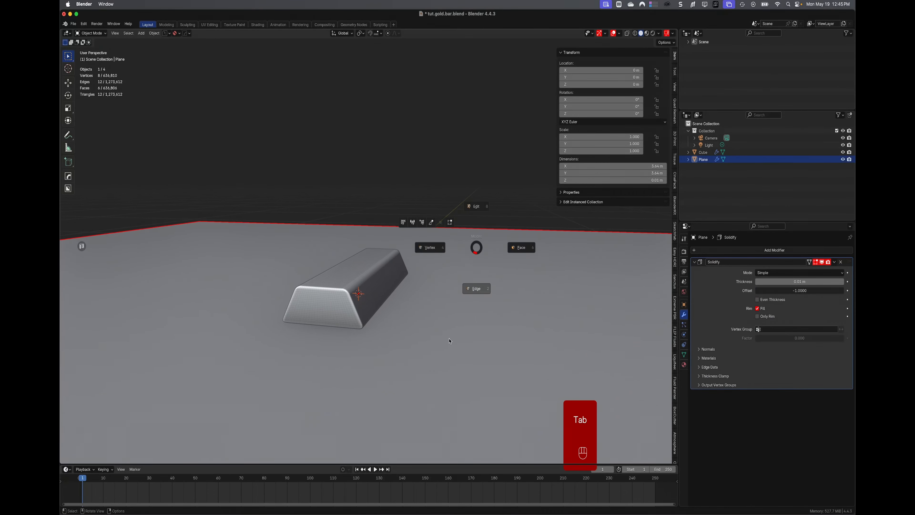
left_click(476, 232)
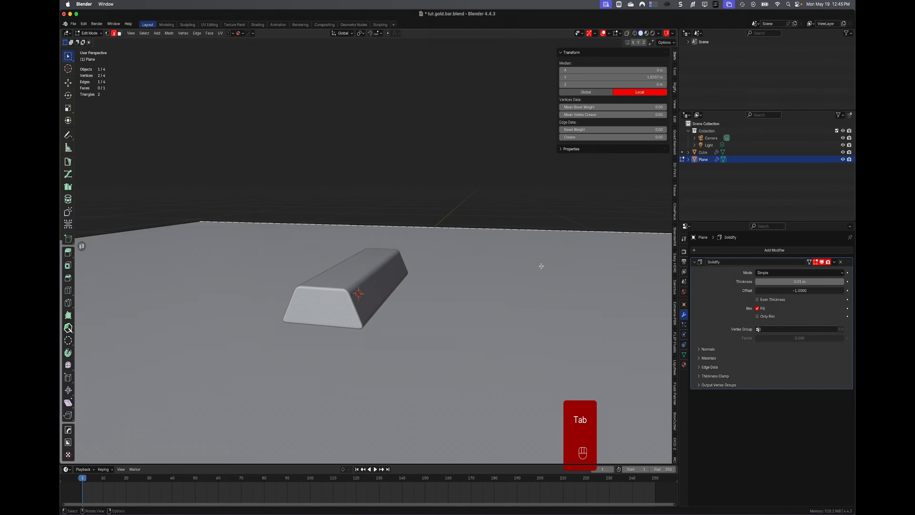
key("e")
key("z")
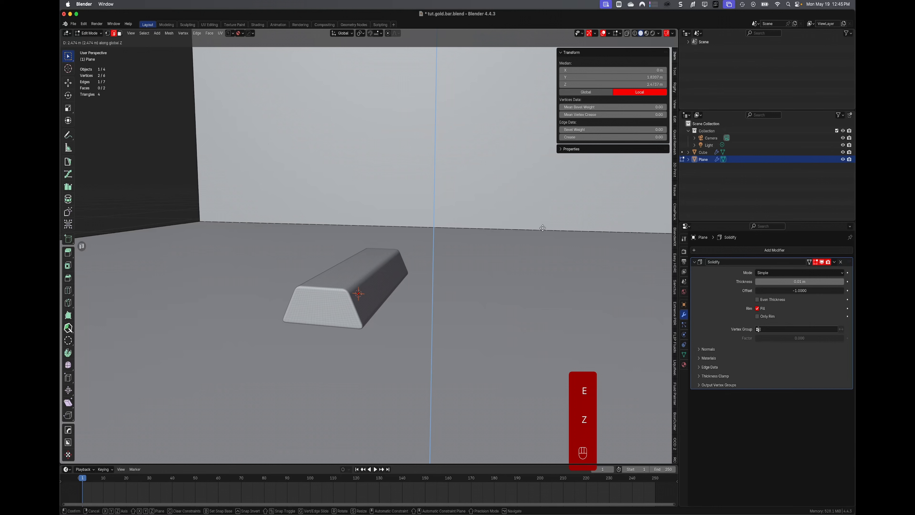
right_click(542, 202)
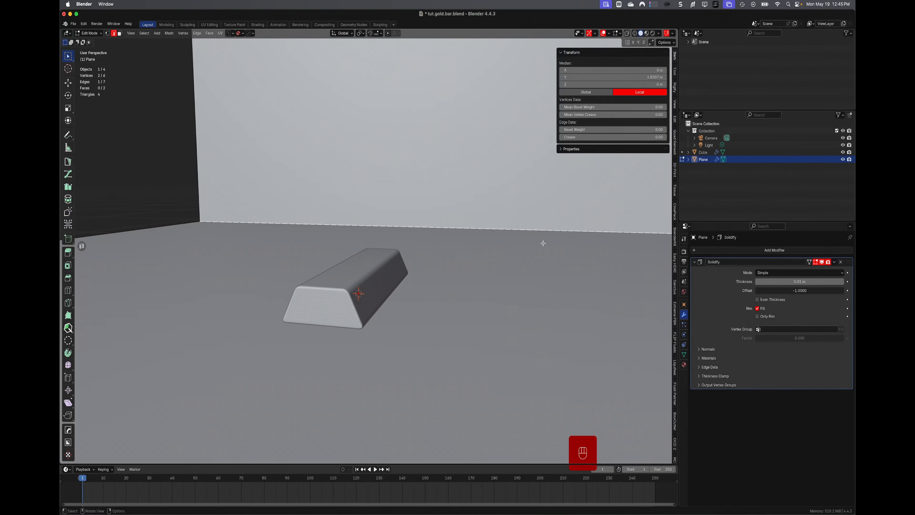
- Bevel the edge between floor and wall about 1 m wide with 12 segments and return to object mode
key("ctrl+b")
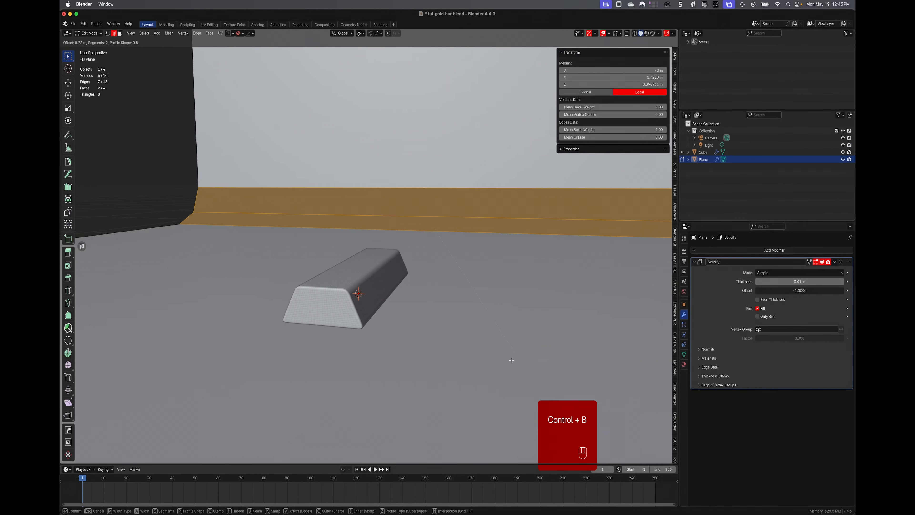
scroll(326, 429, "up", 10)
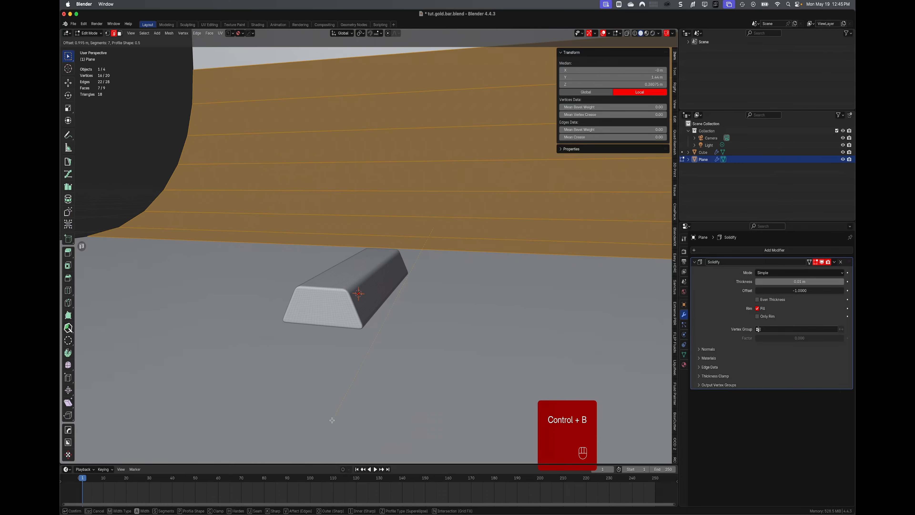
left_click(331, 421)
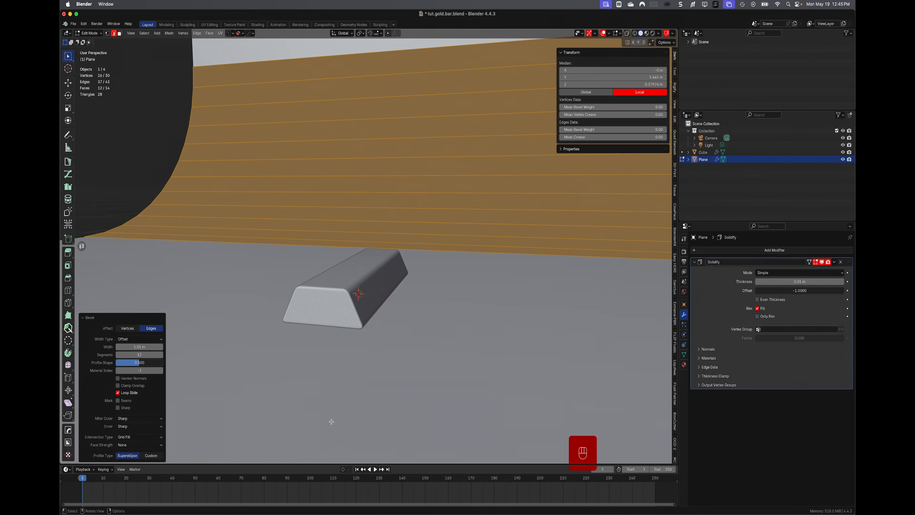
key("Tab")
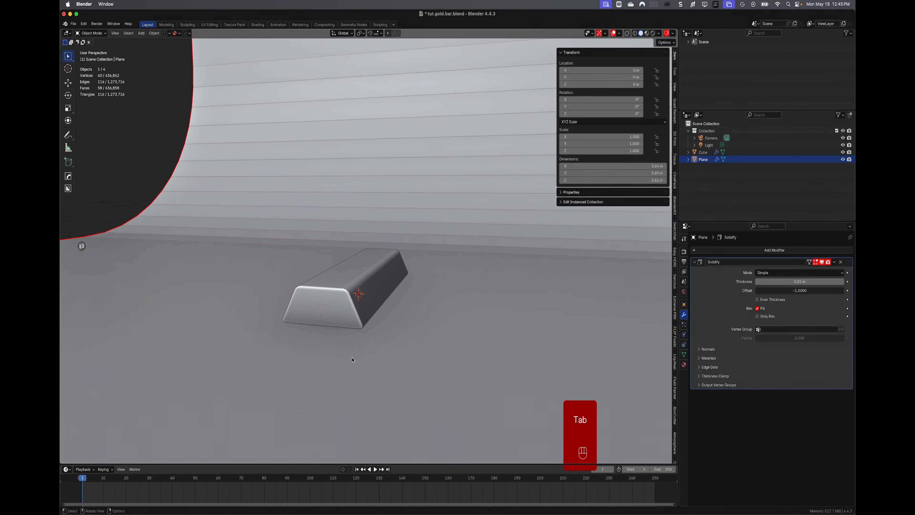
- Align the scene camera to the current view and switch the viewport to rendered shading with the bar selected
key("alt+super+KP_0")
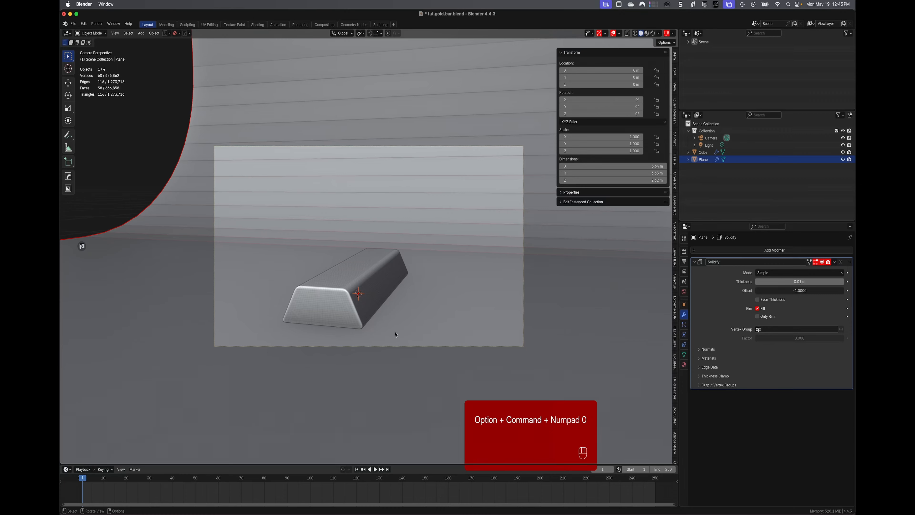
middle_click_drag(383, 300, 366, 308)
left_click(349, 292)
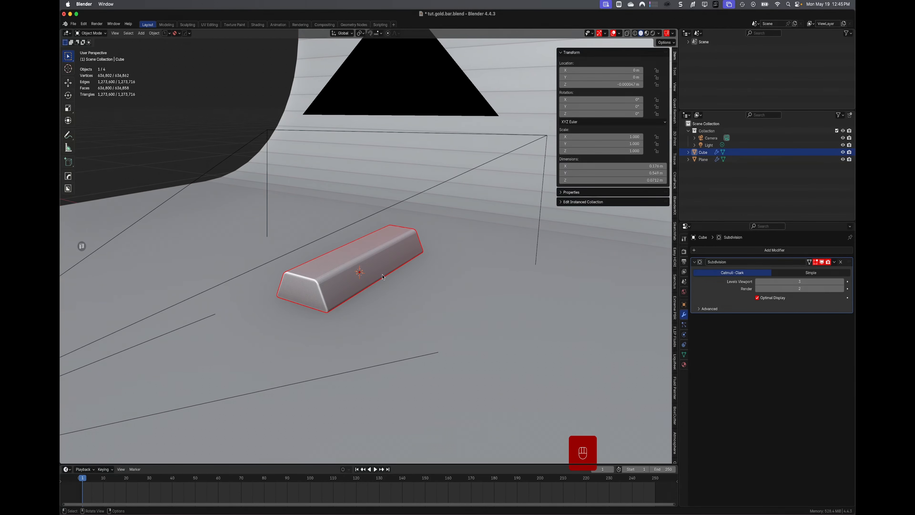
key("z")
left_click(412, 230)
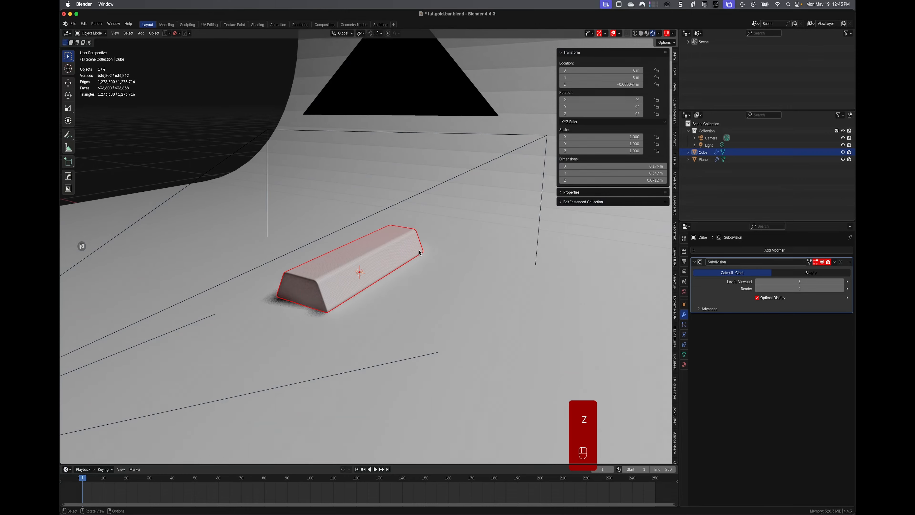
scroll(425, 257, "up", 3)
middle_click_drag(414, 348, 426, 319, "shift")
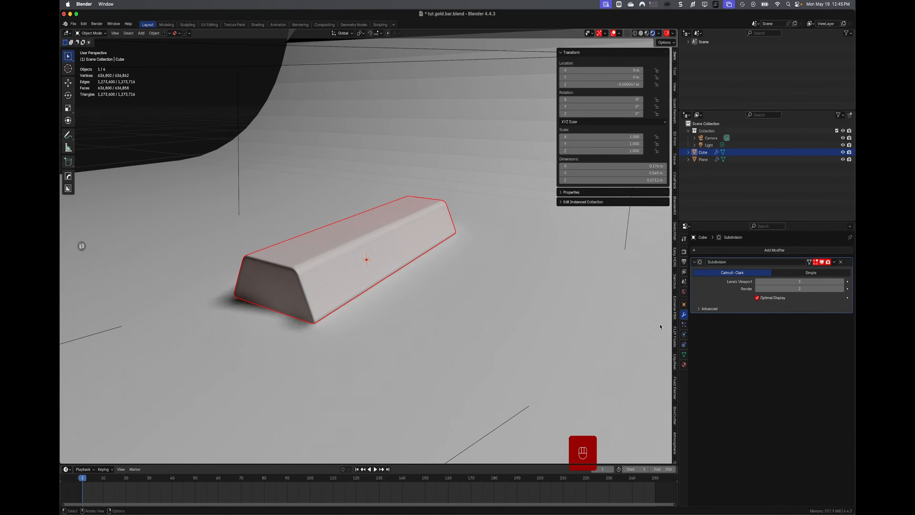
- Set the EEVEE viewport samples to 64 in the scene's render settings
left_click(684, 251)
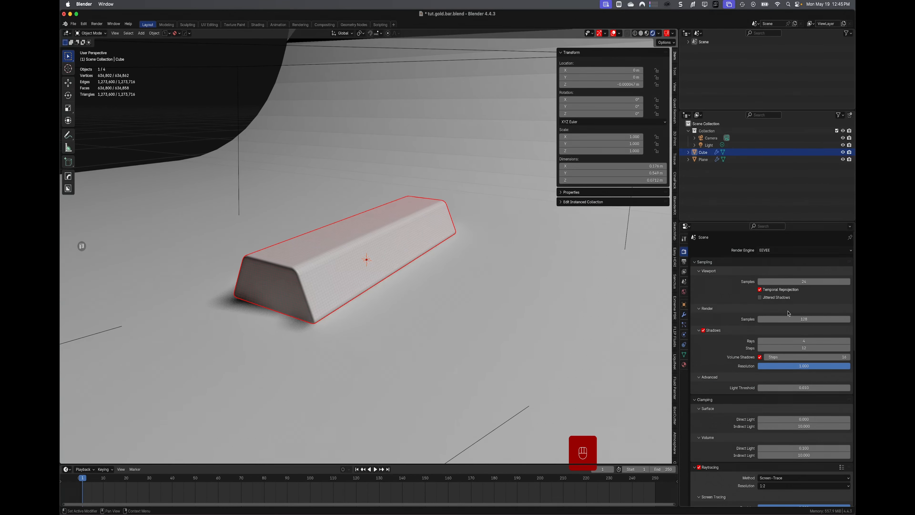
left_click(806, 280)
key("Return")
left_click(797, 283)
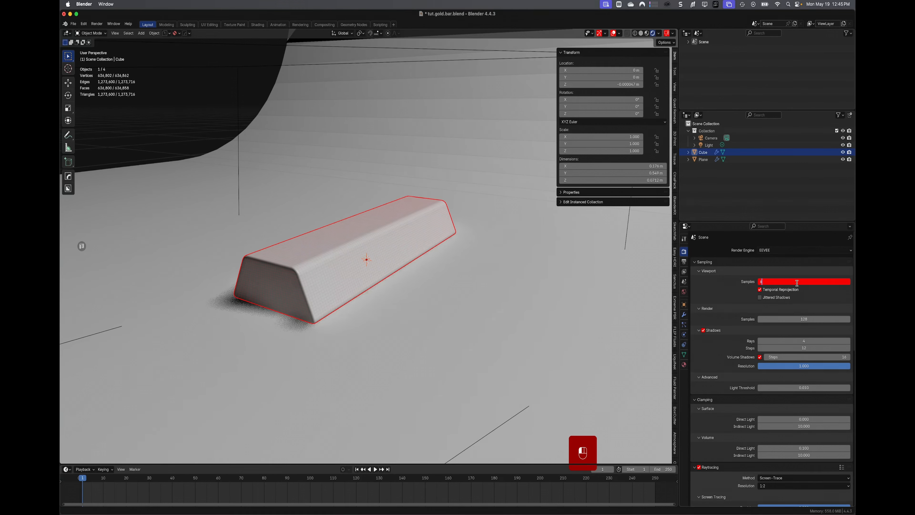
type("4")
key("Return")
- Review the EEVEE clamping and raytracing settings, including screen tracing and denoising
scroll(771, 351, "down", 2)
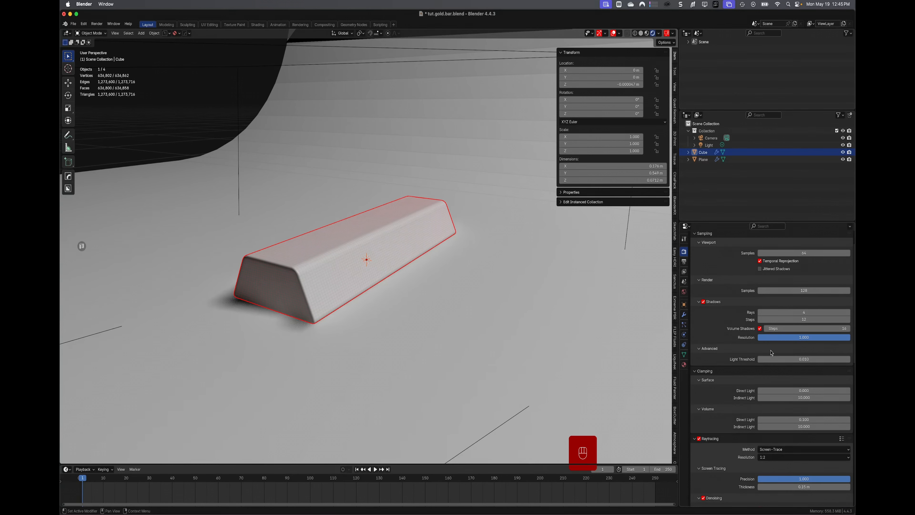
scroll(771, 351, "down", 1)
scroll(718, 346, "down", 3)
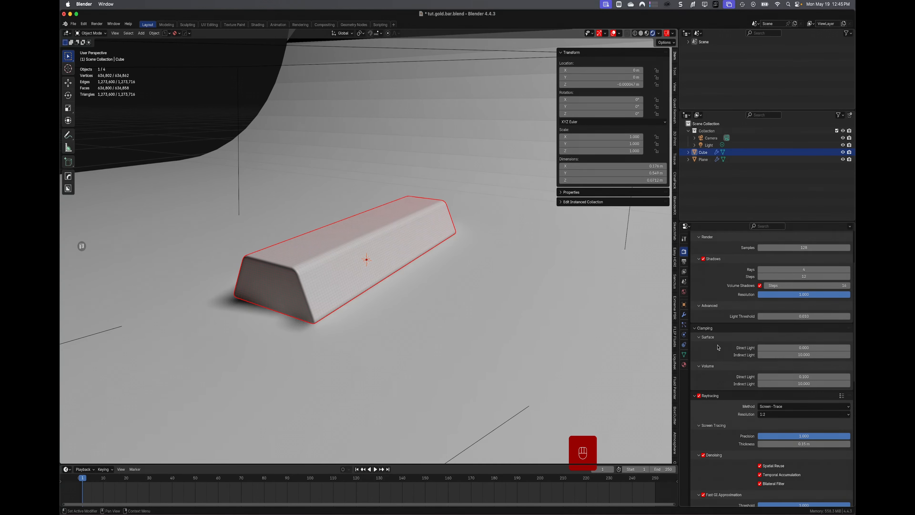
scroll(718, 347, "down", 3)
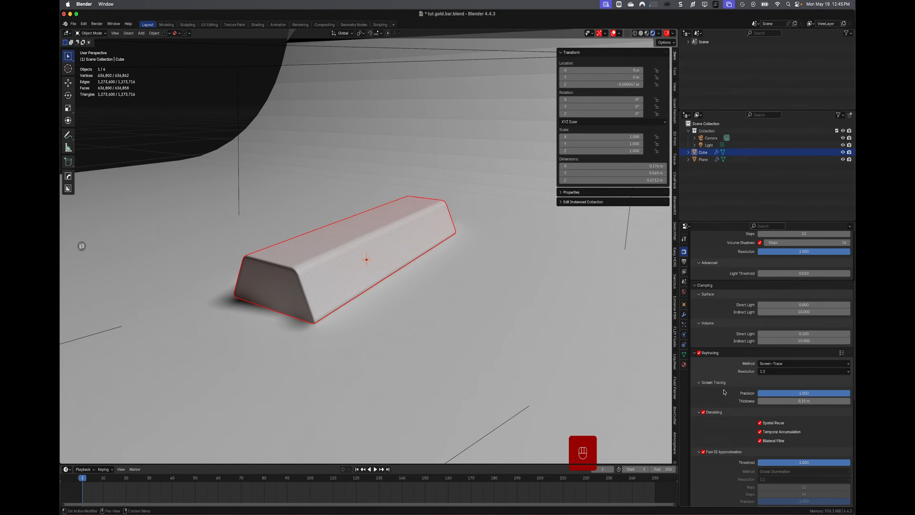
scroll(724, 391, "down", 1)
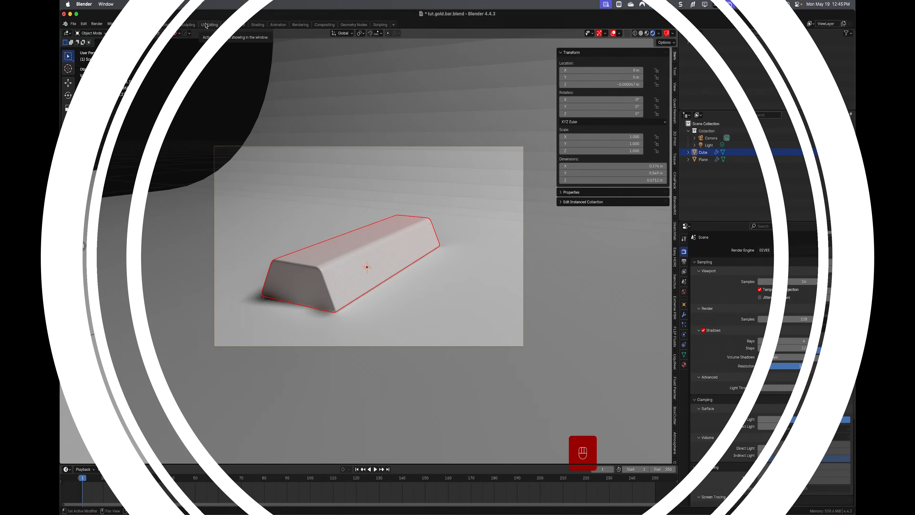
- Switch to the Shading workspace and create a new material for the gold bar
left_click(207, 26)
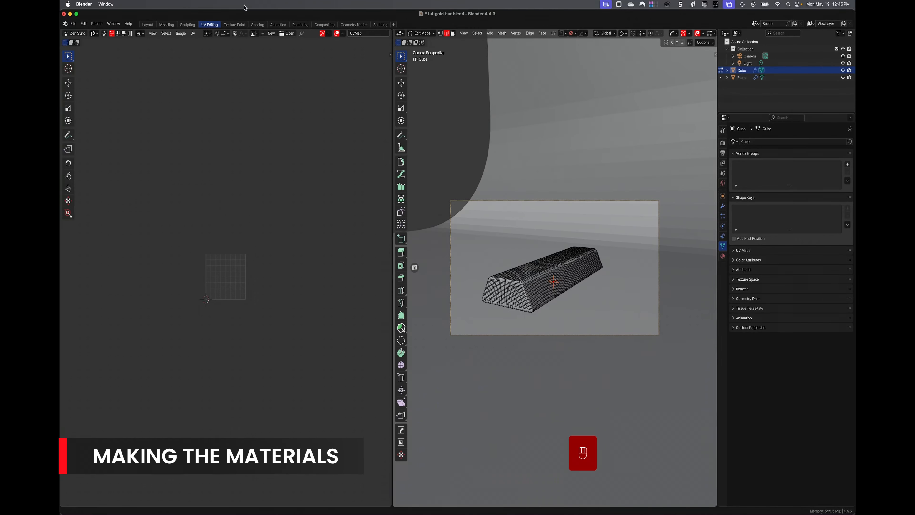
left_click(258, 25)
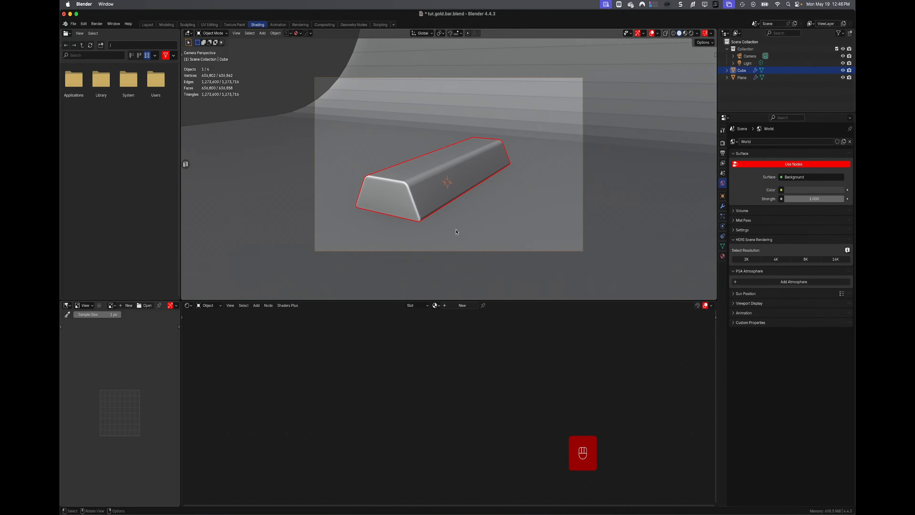
left_click(462, 305)
scroll(615, 390, "down", 11)
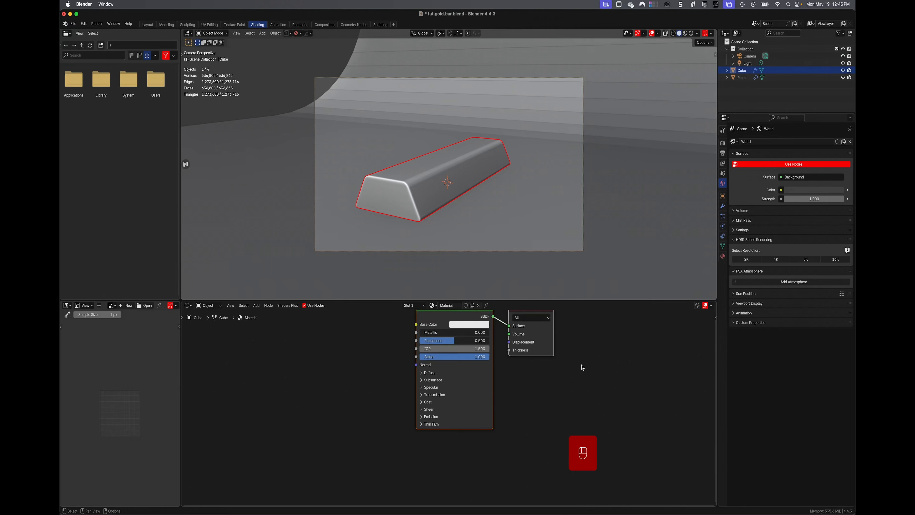
middle_click_drag(564, 385, 574, 403)
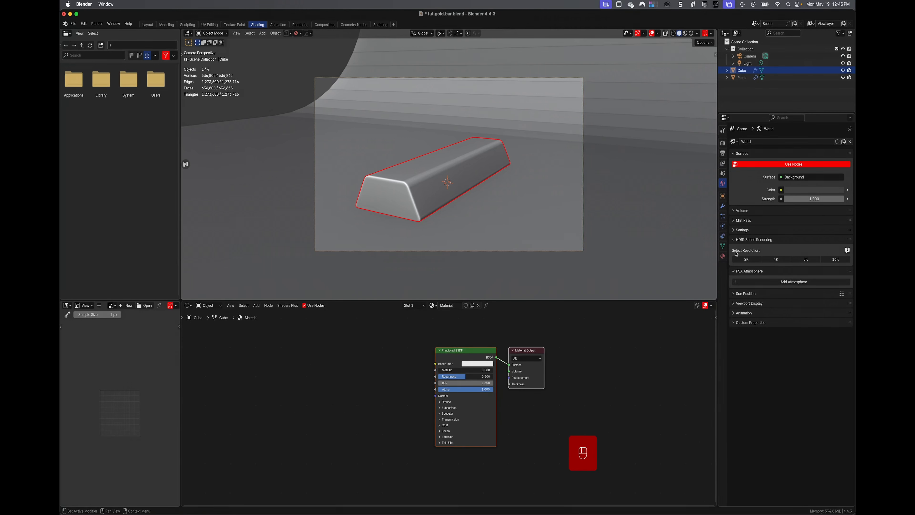
- Rename the bar's new material as Material.stamp
left_click(723, 256)
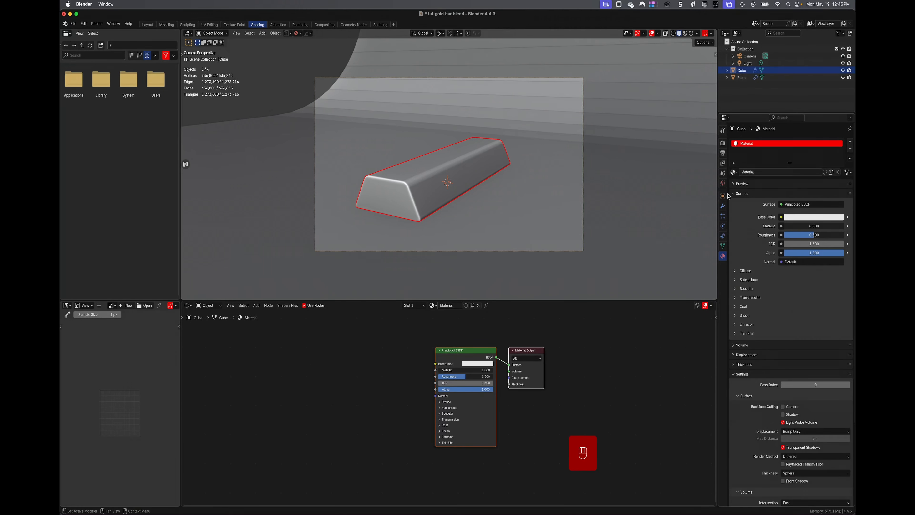
double_click(448, 305)
left_click(454, 305)
type(".stamp")
key("Return")
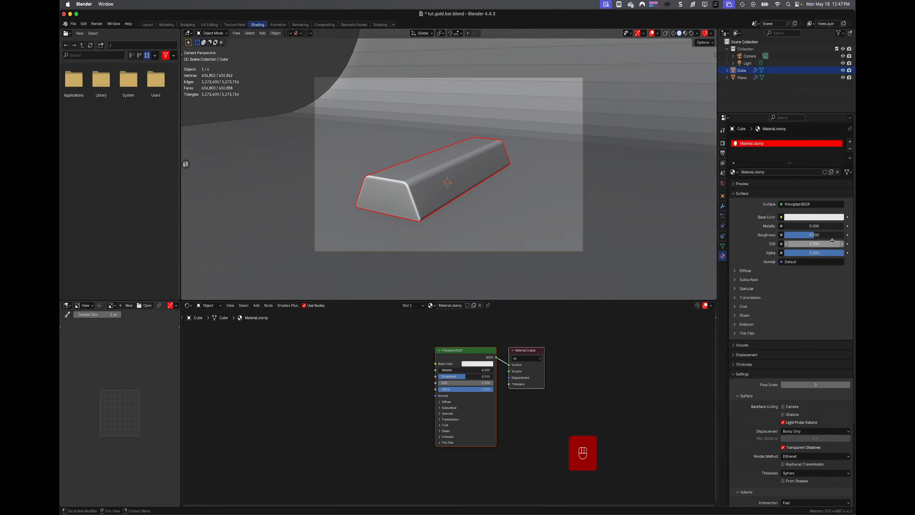
- Add an empty material slot above Material.stamp and switch the viewport to rendered shading
left_click(851, 142)
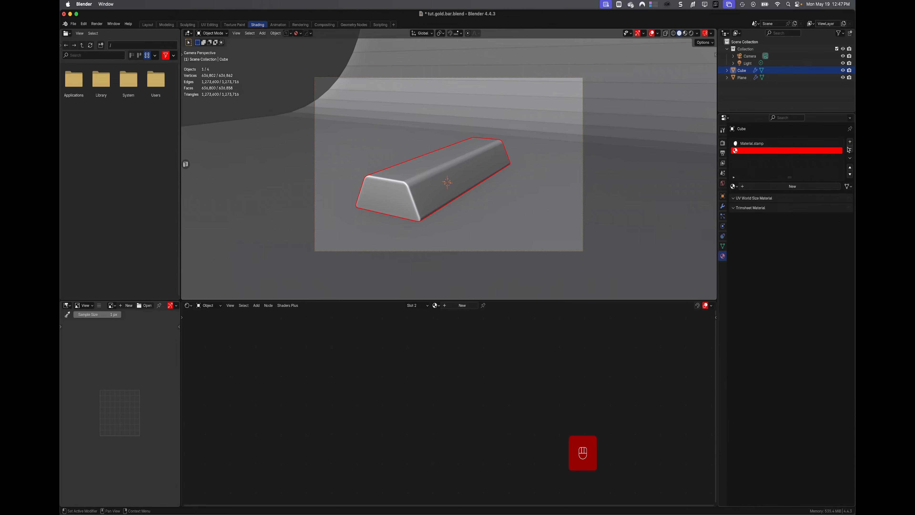
left_click(850, 167)
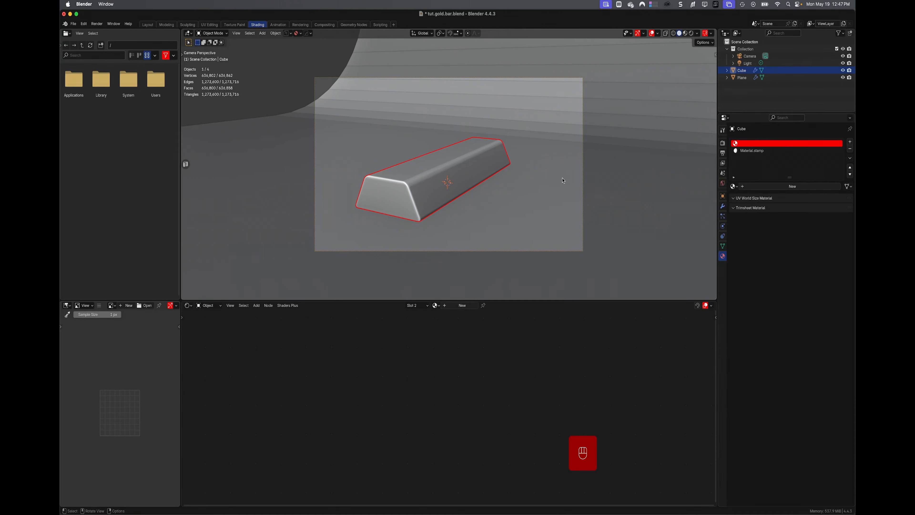
key("z")
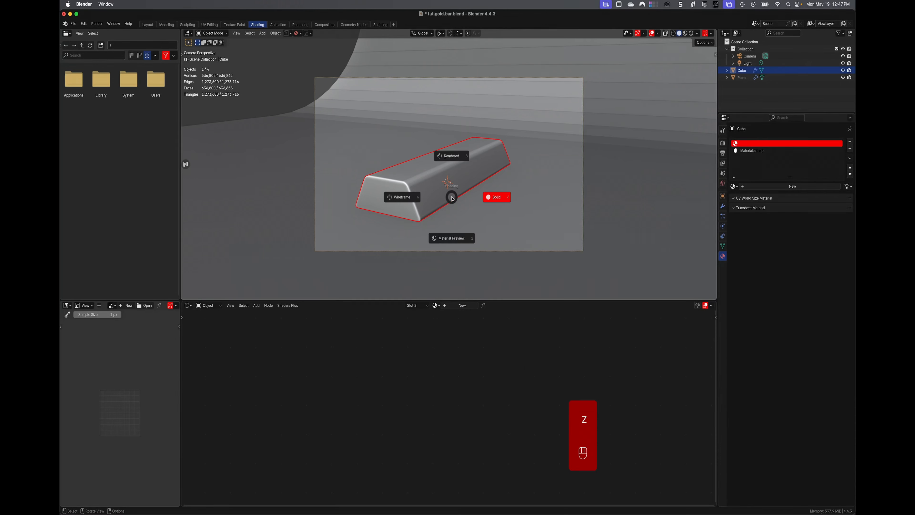
left_click(447, 244)
key("z")
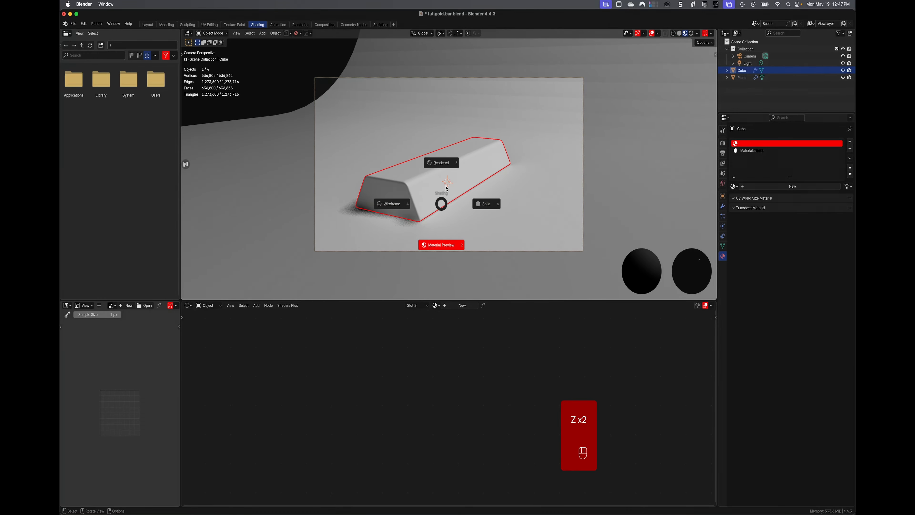
left_click(446, 162)
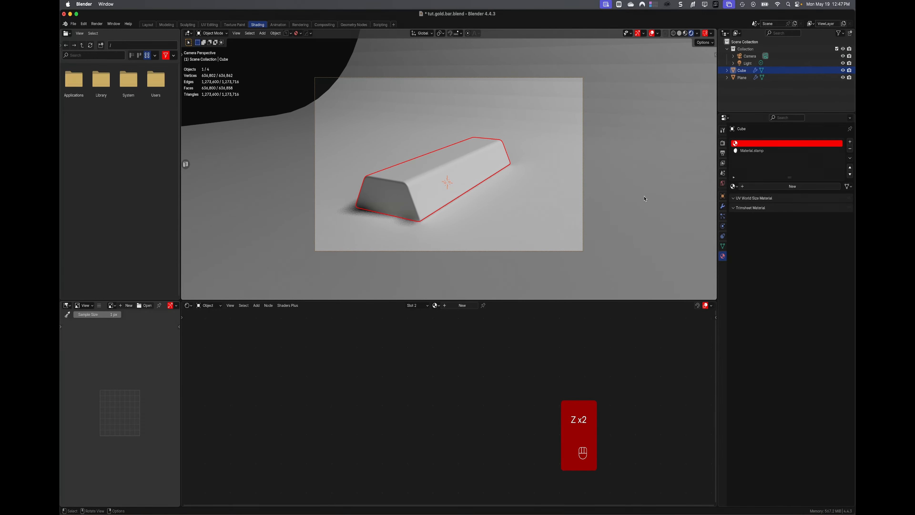
- Search the BlenderKit materials for "gold bar", apply the Gold material to the bar's empty slot and dismiss the search results
key("n")
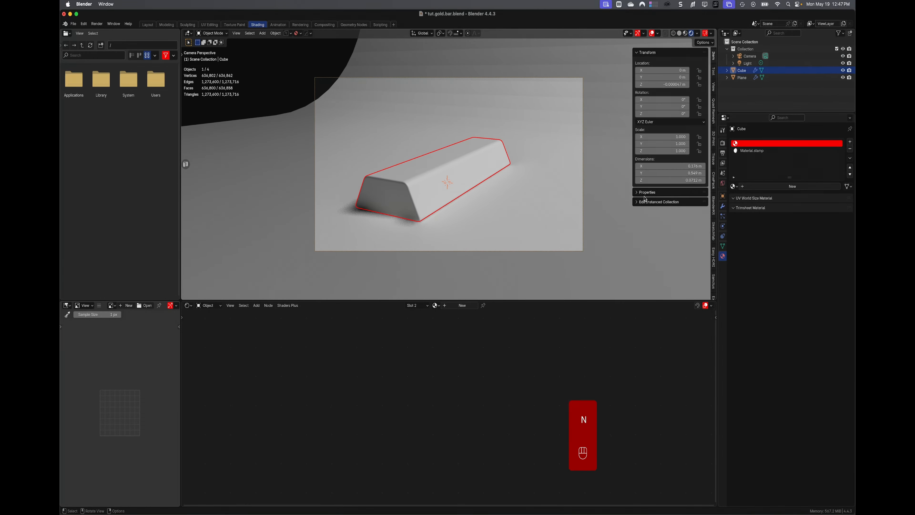
left_click(714, 201)
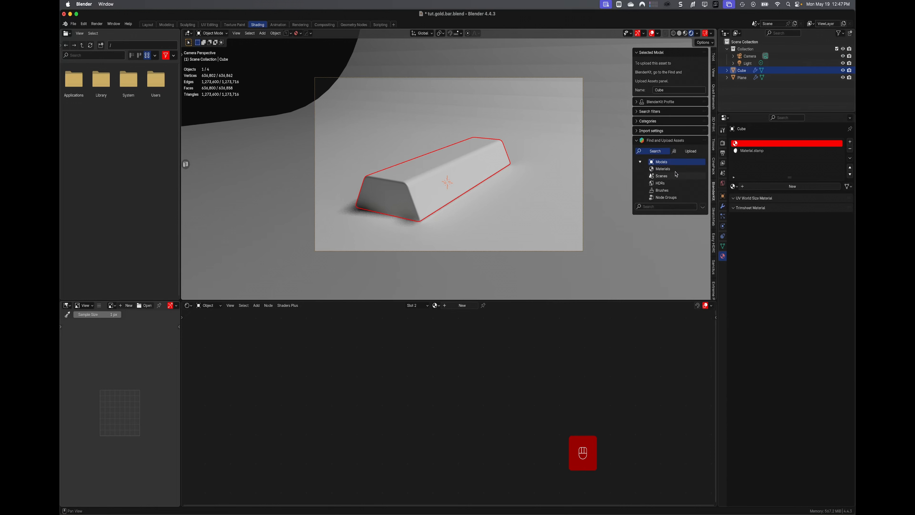
left_click(669, 170)
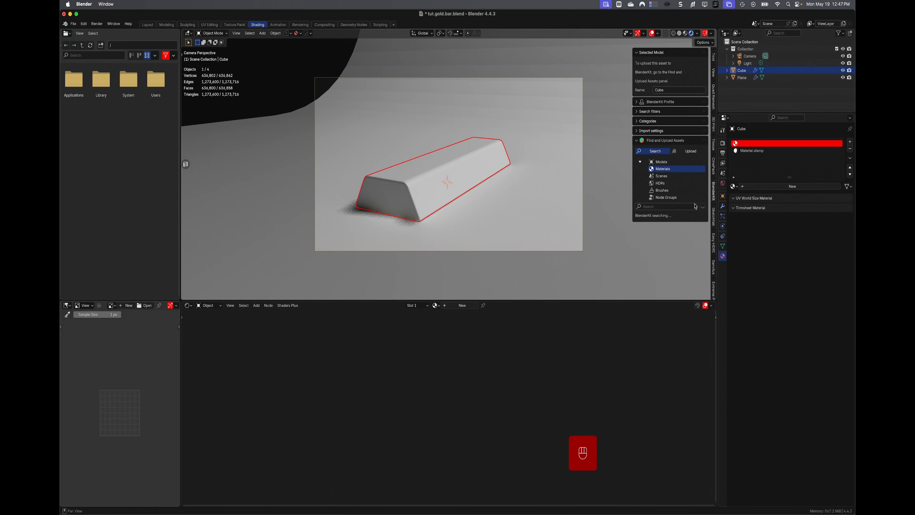
left_click(682, 208)
type("gold")
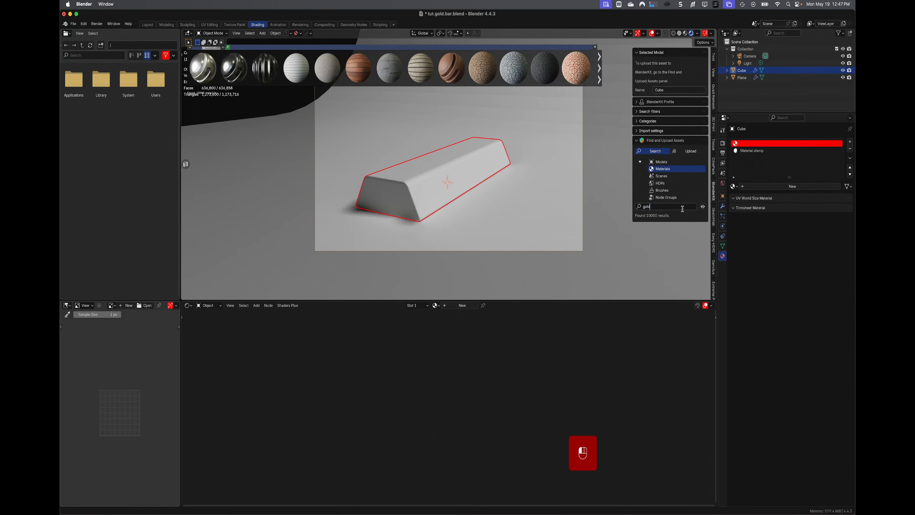
type(" bar")
key("Return")
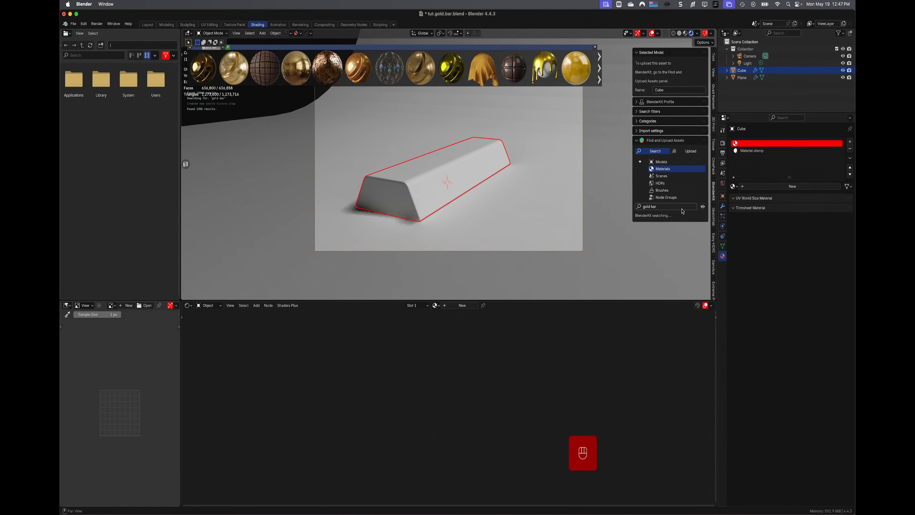
left_click(200, 70)
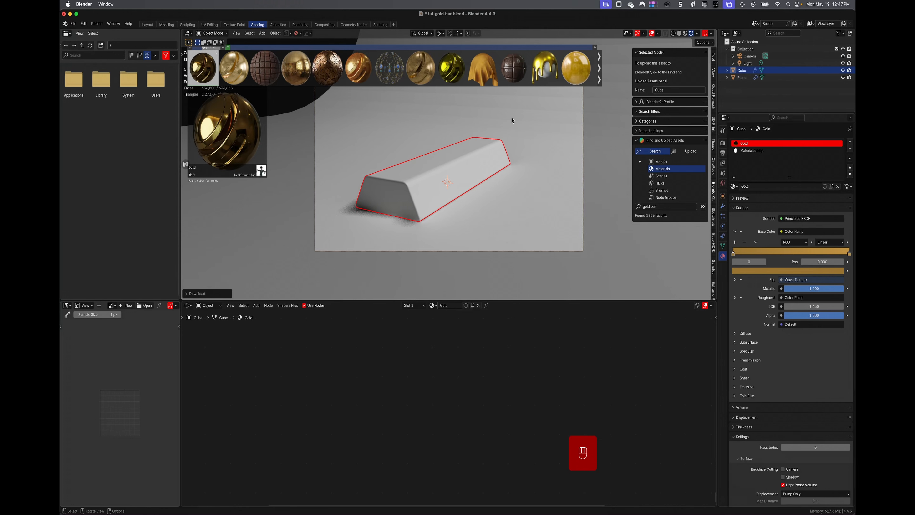
left_click(594, 47)
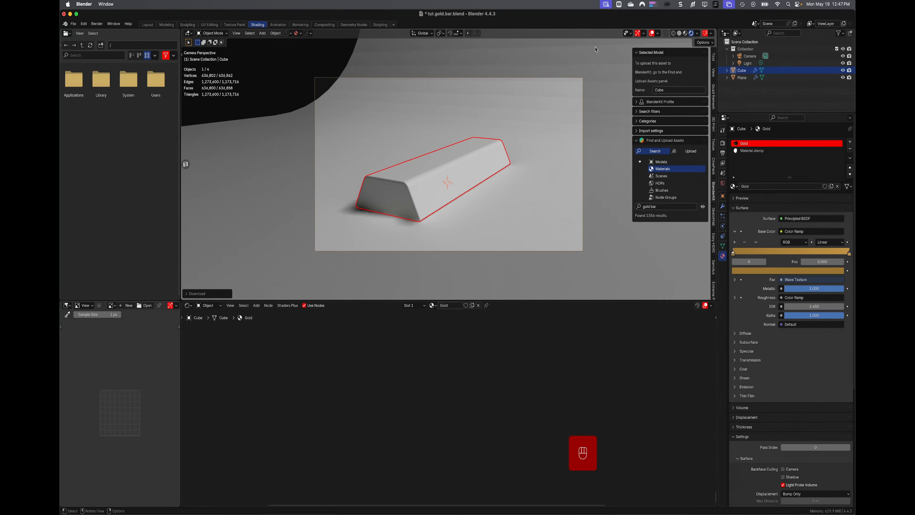
- Compare the bar in material preview and rendered shading
key("z")
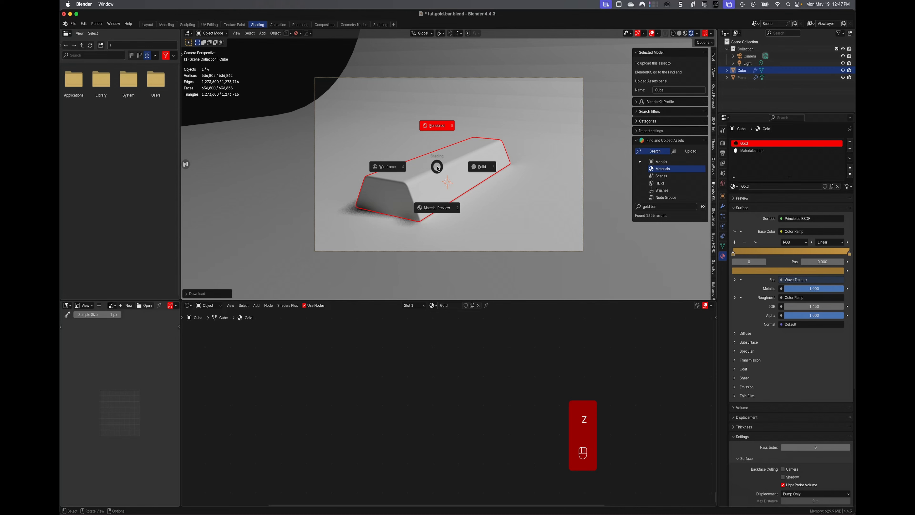
left_click(433, 208)
key("z")
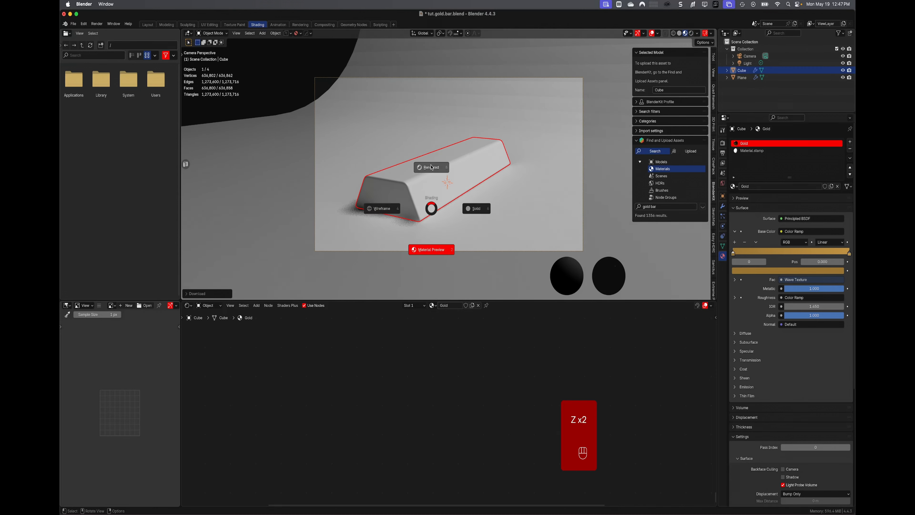
left_click(432, 167)
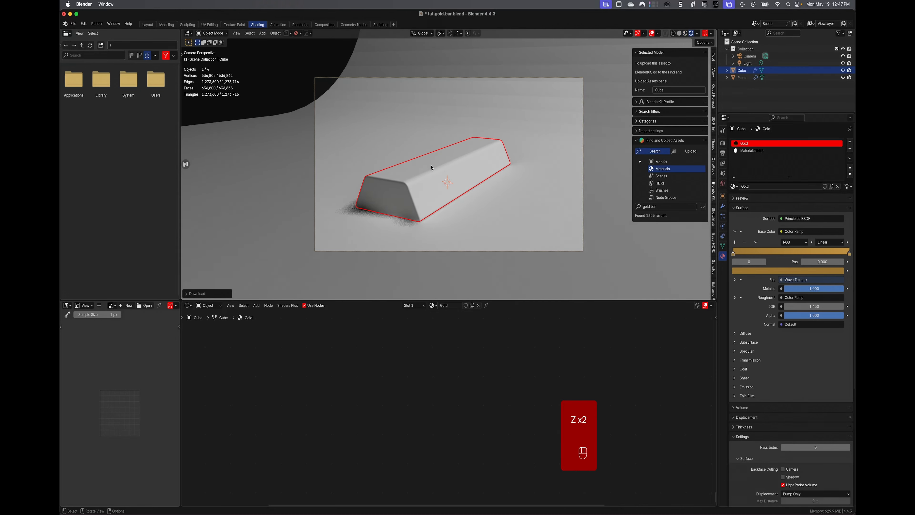
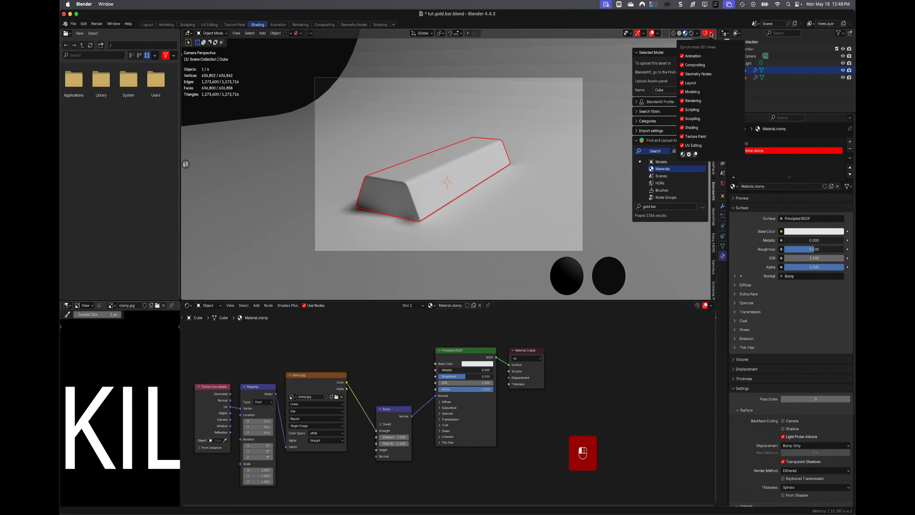
- Disable Scene World lighting for the viewport shading and check the bar from the camera view
left_click(698, 34)
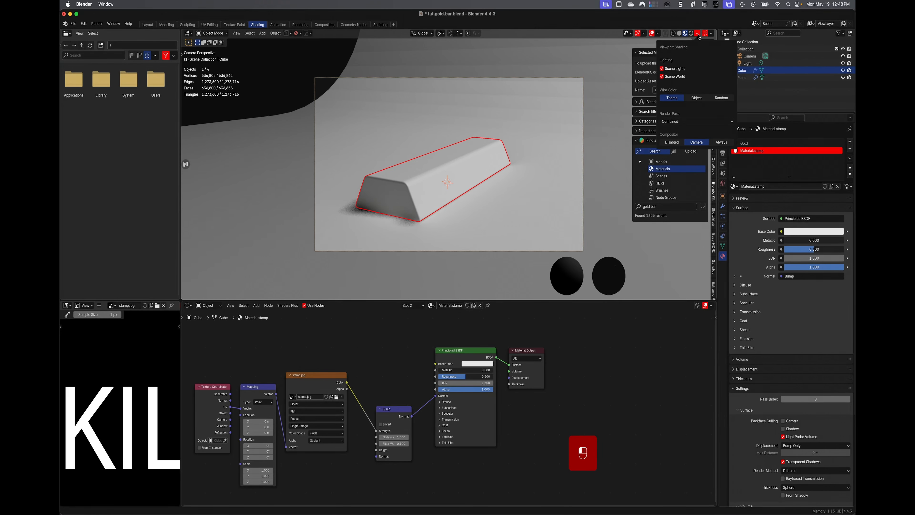
left_click(667, 76)
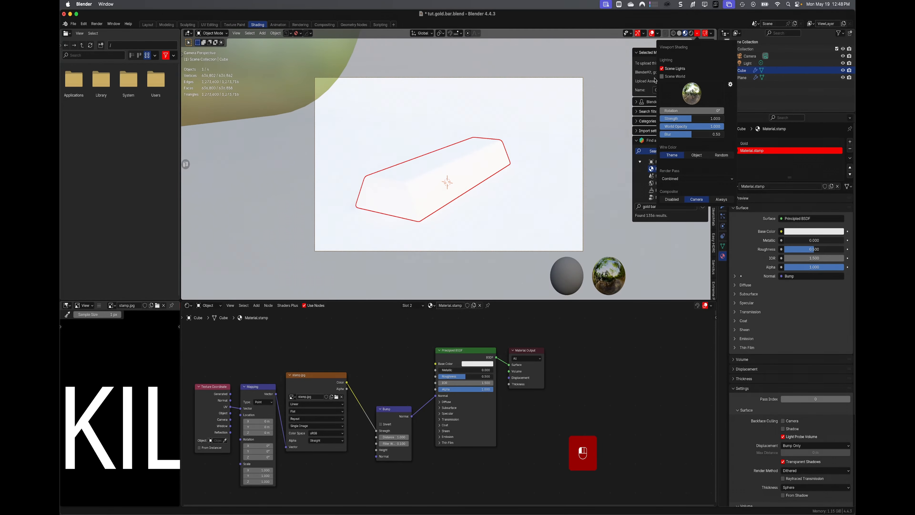
mouse_move(476, 175)
middle_mouse_down()
mouse_move(482, 184)
mouse_move(483, 168)
middle_mouse_up()
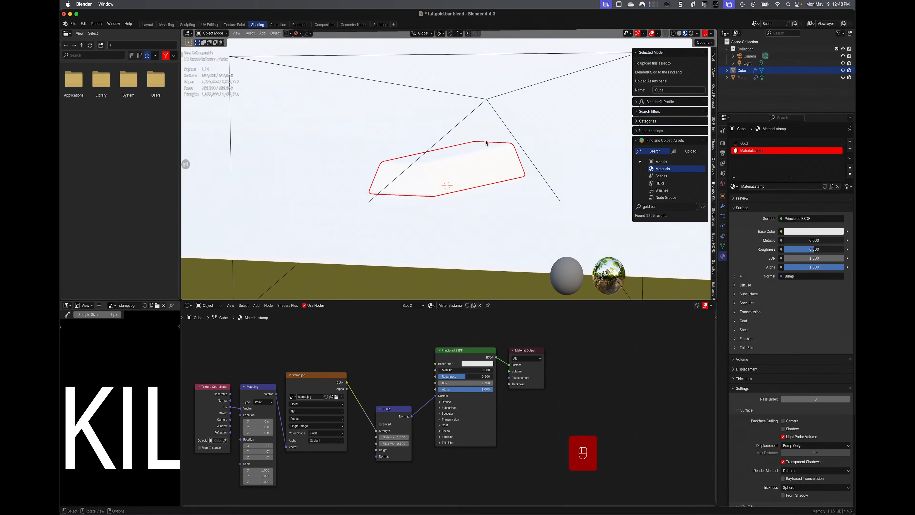
key("KP_1")
key("KP_0")
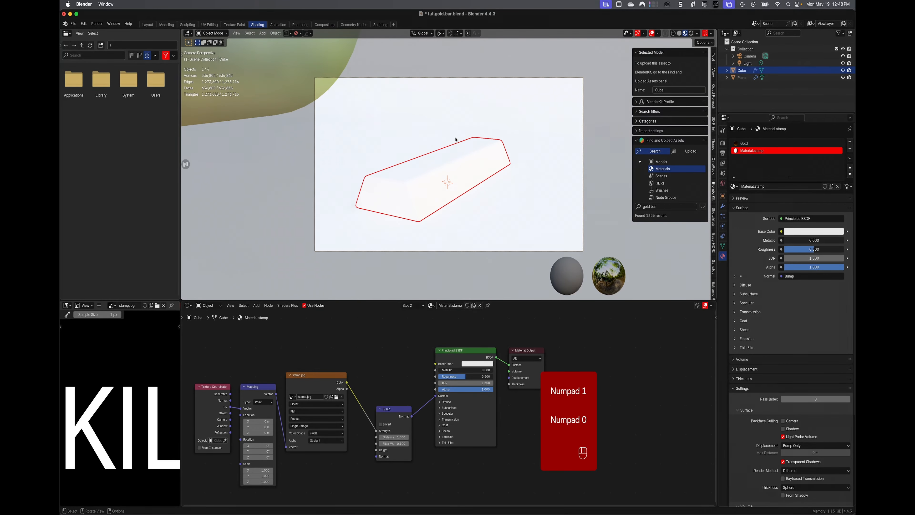
- In the Layout workspace, assign the Gold material to all of the bar's faces, return to object mode and deselect the bar
left_click(149, 25)
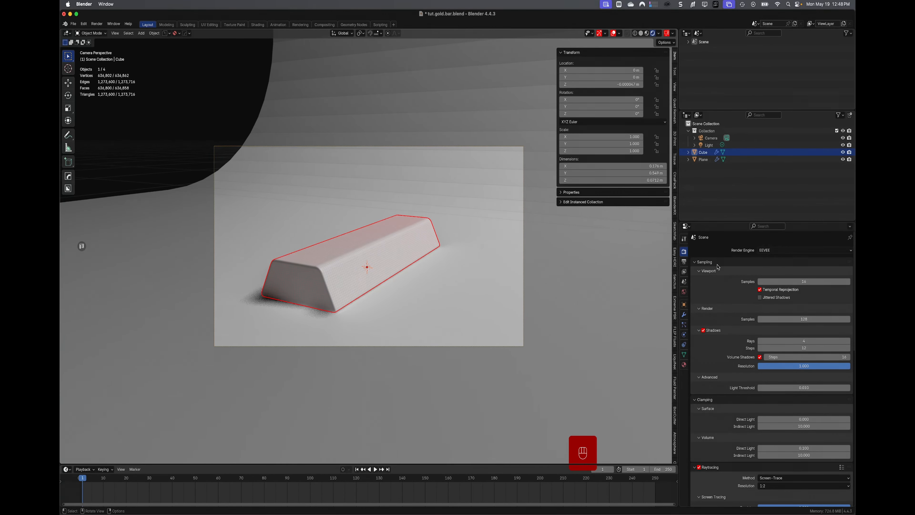
left_click(684, 365)
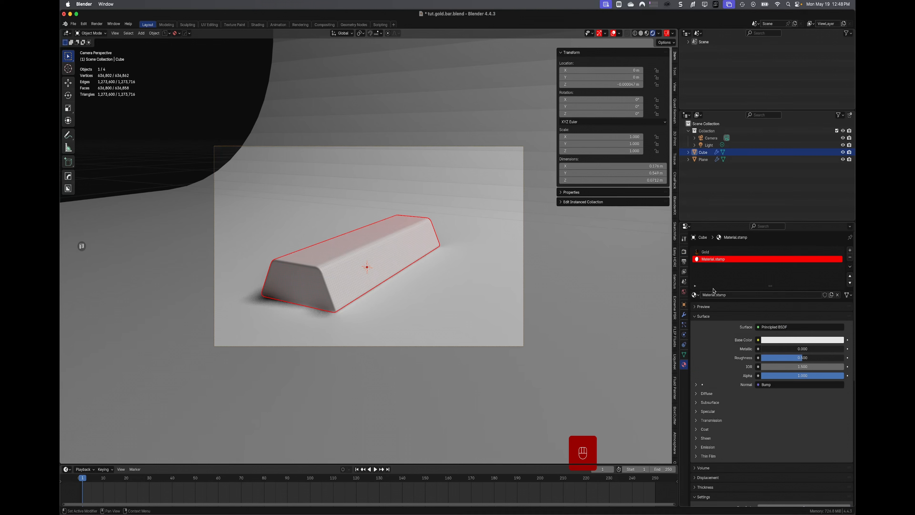
left_click(711, 253)
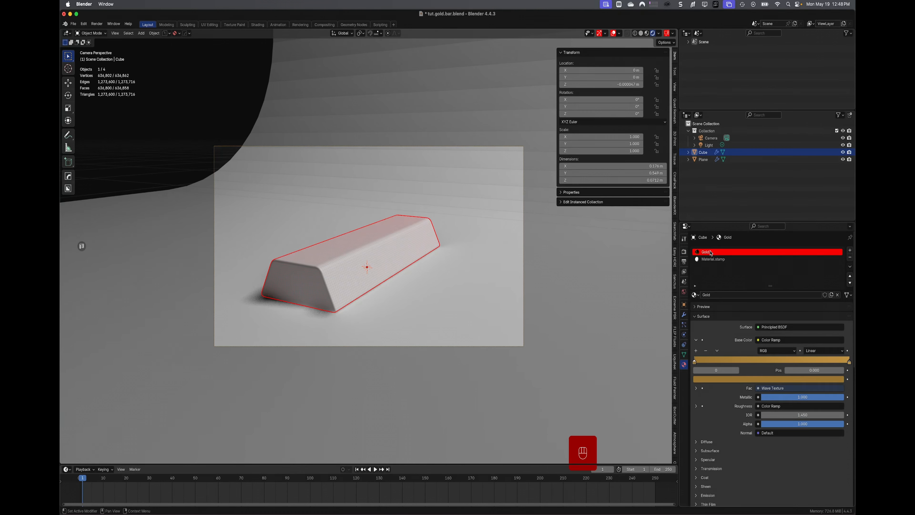
key("Tab")
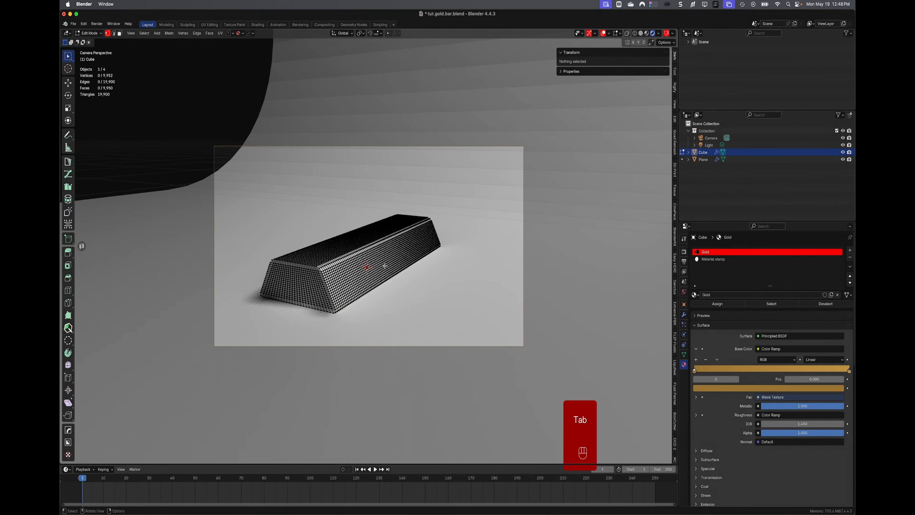
key("a")
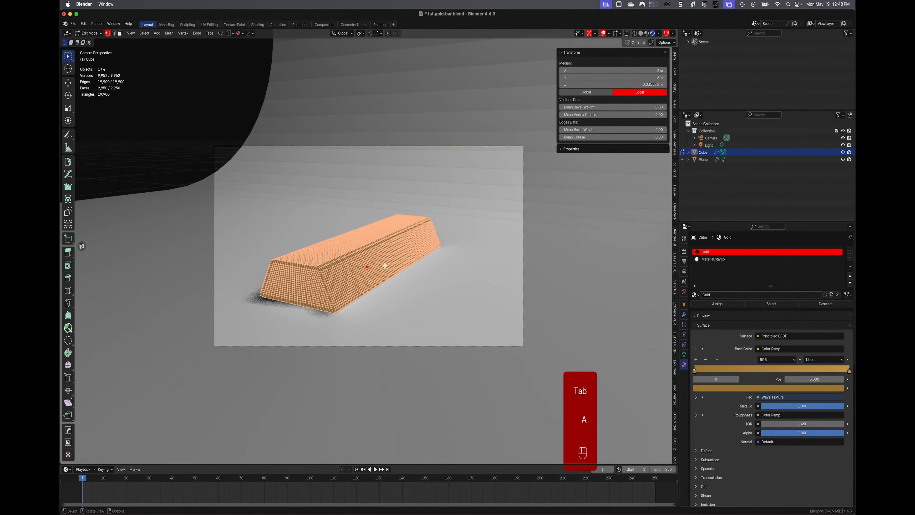
left_click(712, 307)
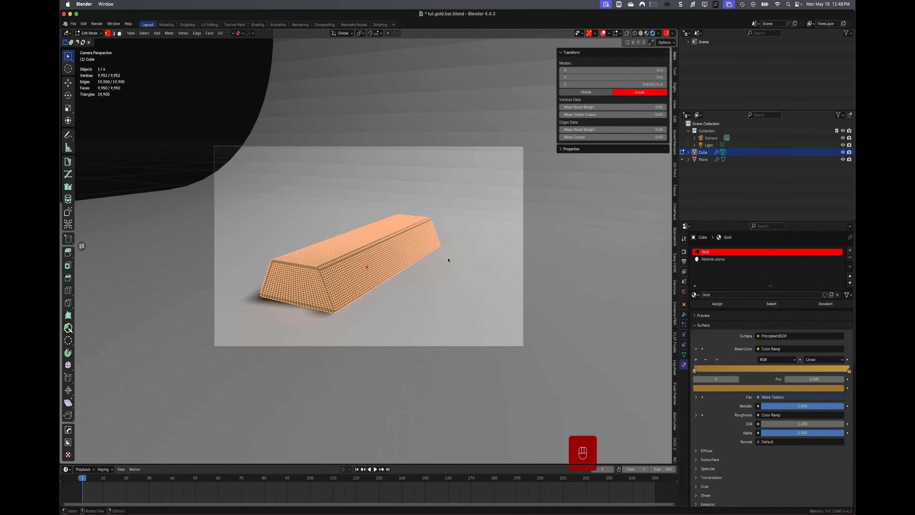
key("Tab")
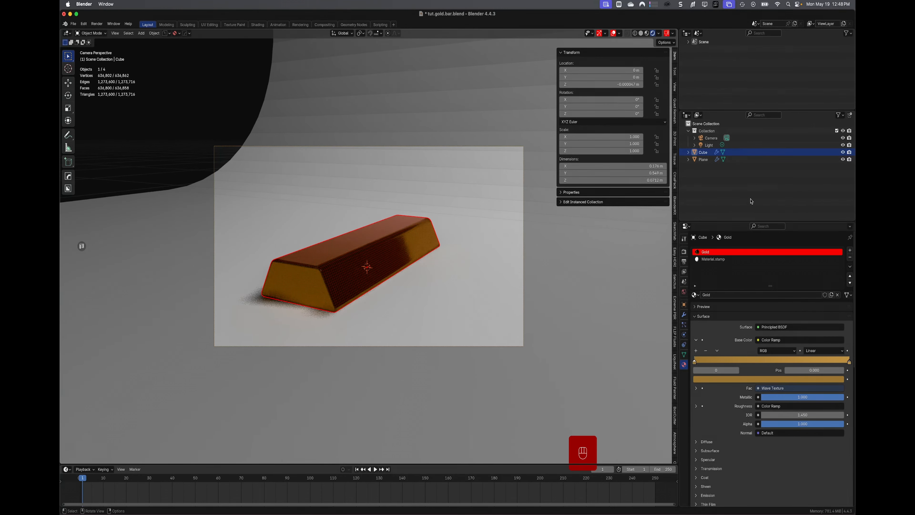
left_click(751, 201)
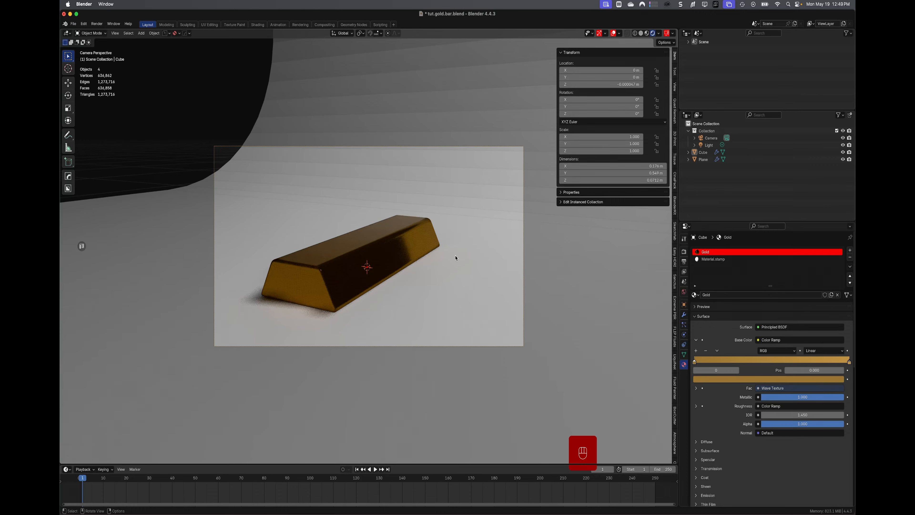
middle_click_drag(456, 260, 461, 279)
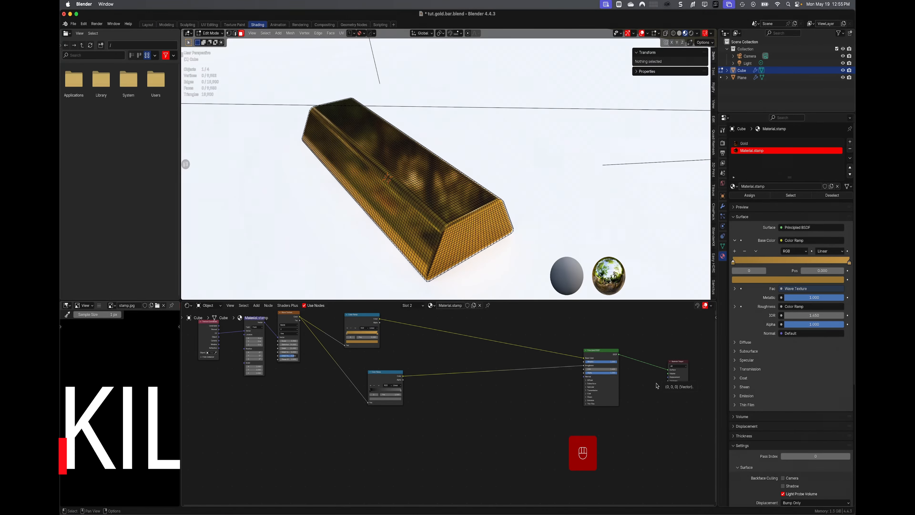
- Add a Displacement node to Material.stamp, feeding the Displacement input of the Material Output
left_click_drag(668, 377, 487, 434)
type("displace")
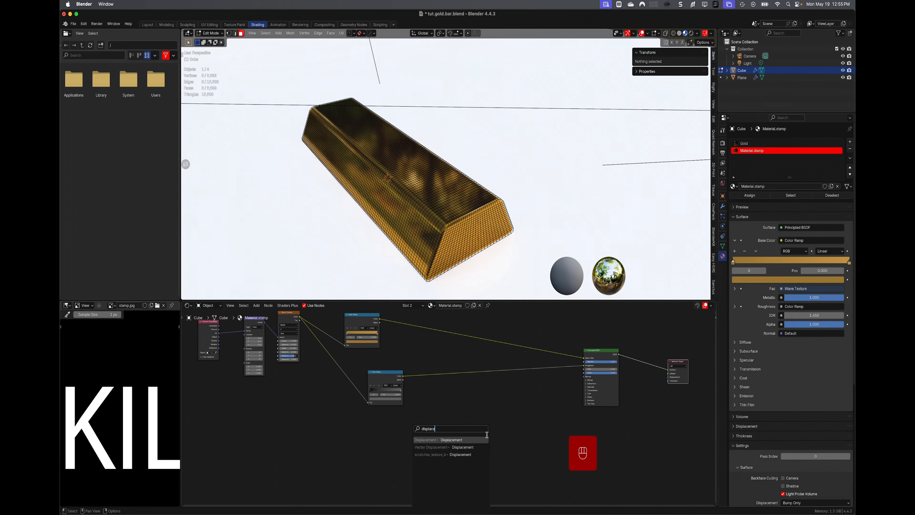
key("Return")
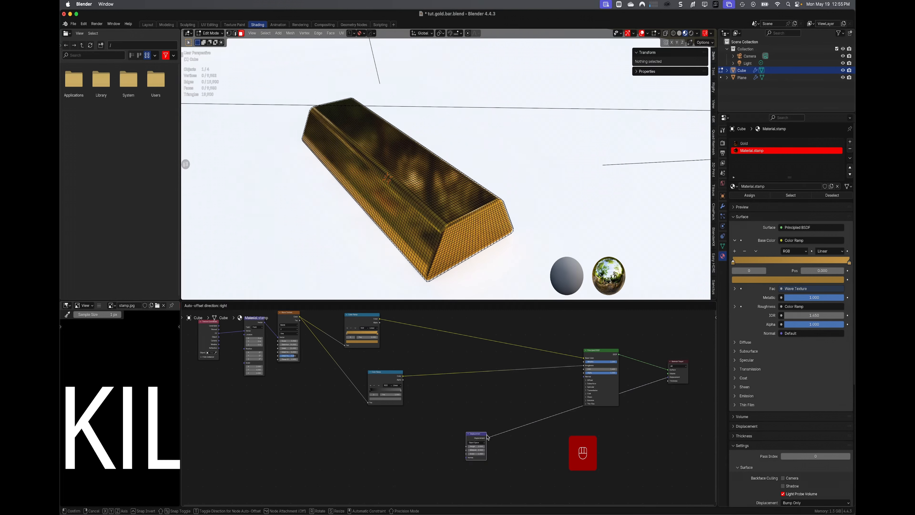
left_click(487, 437)
- Add an Image Texture node beside the Displacement node and connect its Color output to the Displacement's Height input
middle_click_drag(414, 434, 468, 445)
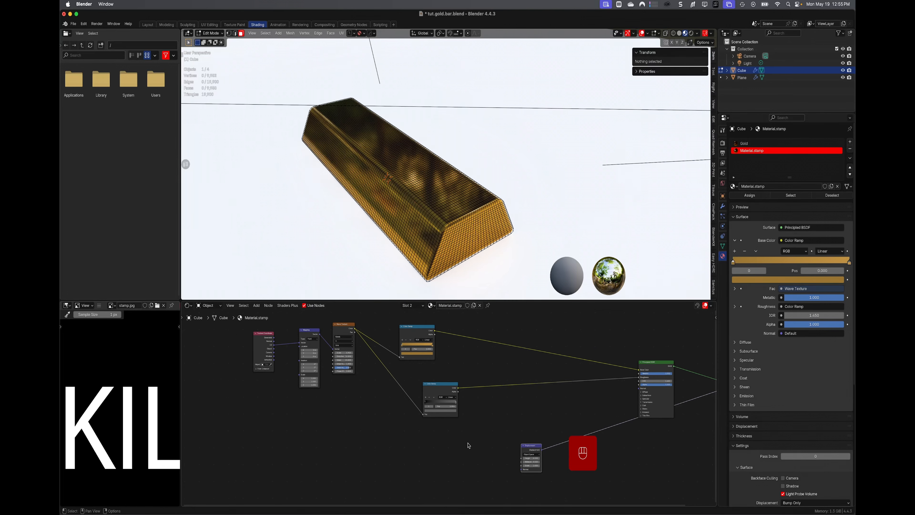
key("shift+a")
mouse_move(469, 445)
type("image")
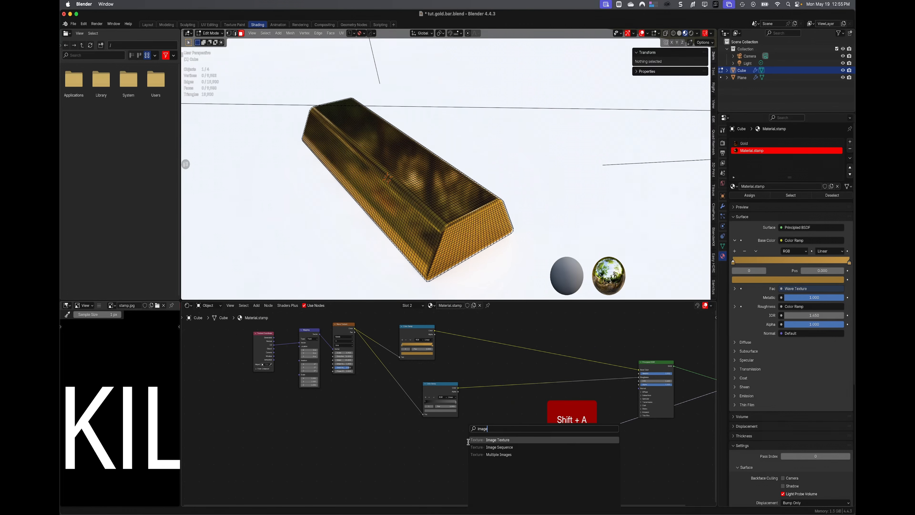
left_click(468, 440)
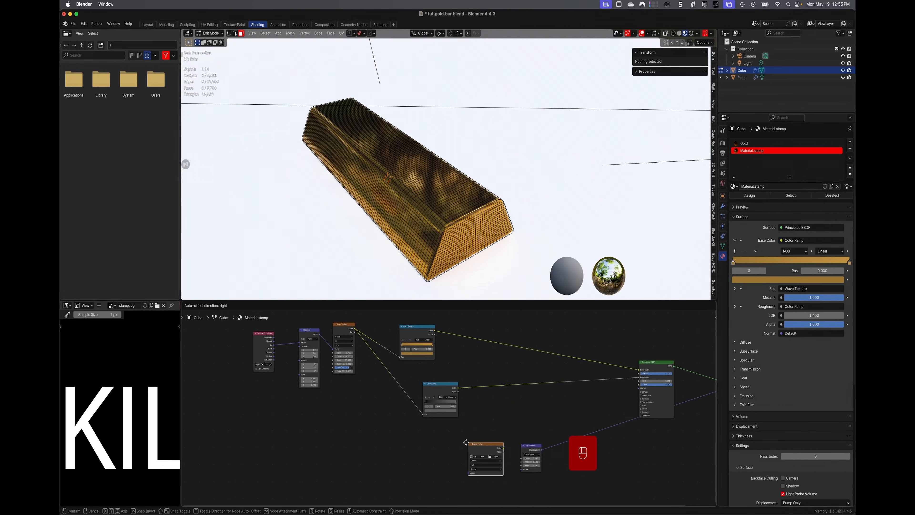
left_click(462, 444)
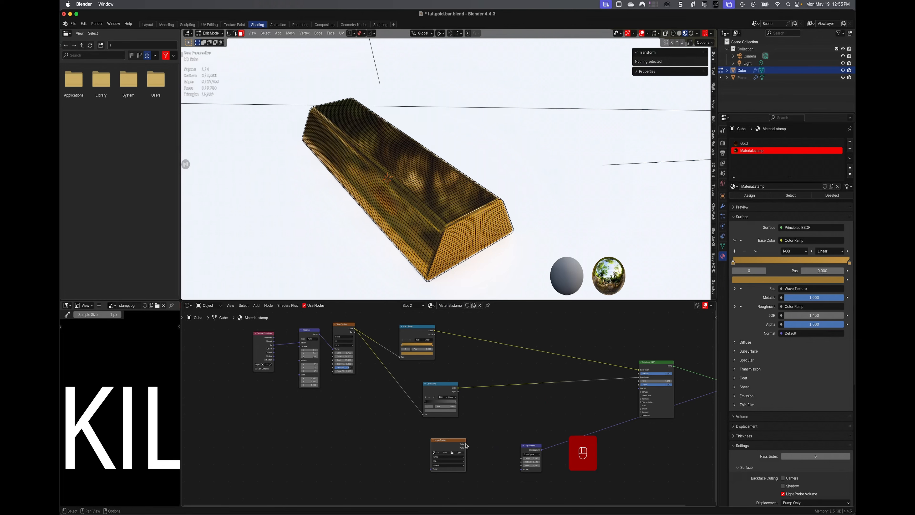
left_click_drag(466, 446, 519, 467)
- Load the existing stamp.jpg image into the new Image Texture node
scroll(500, 466, "up", 2)
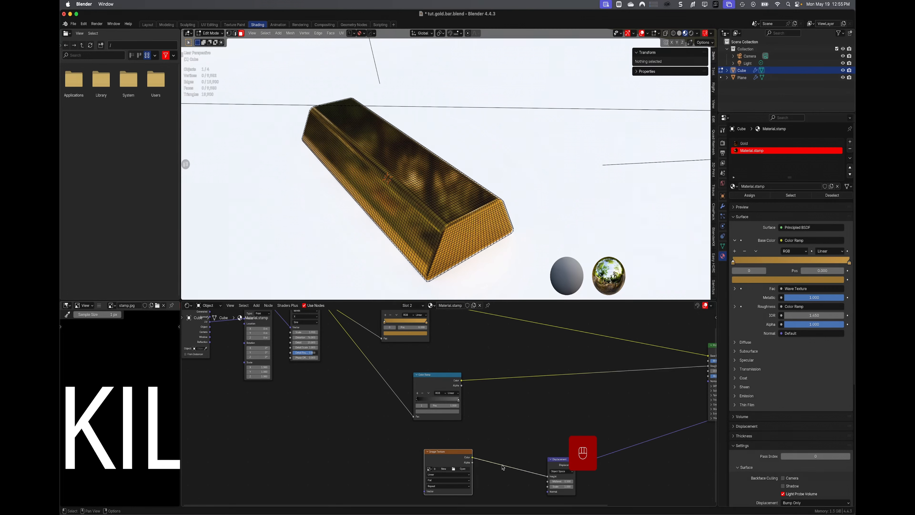
scroll(503, 467, "up", 1)
middle_click_drag(503, 467, 441, 404)
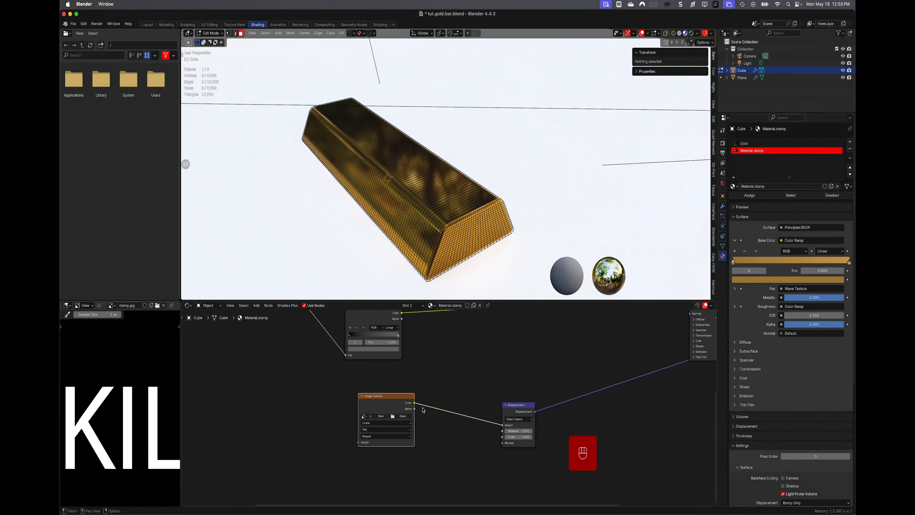
left_click(364, 416)
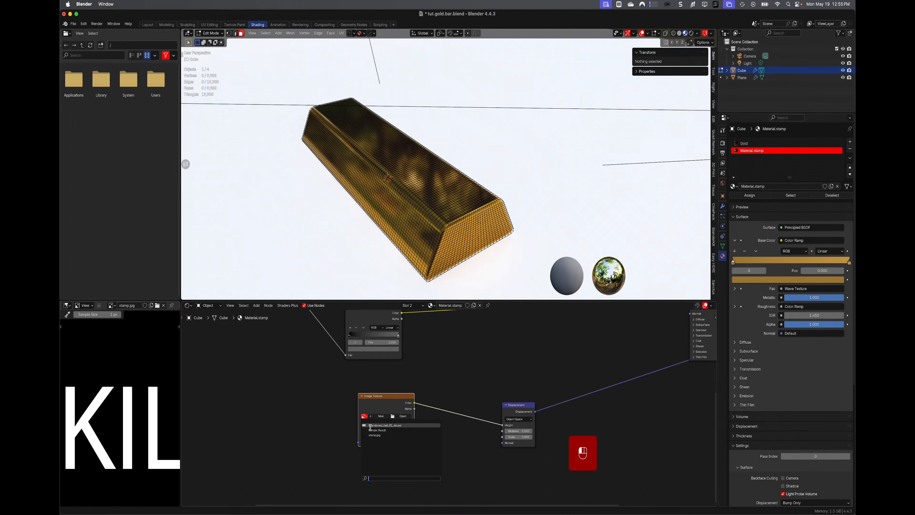
left_click(372, 436)
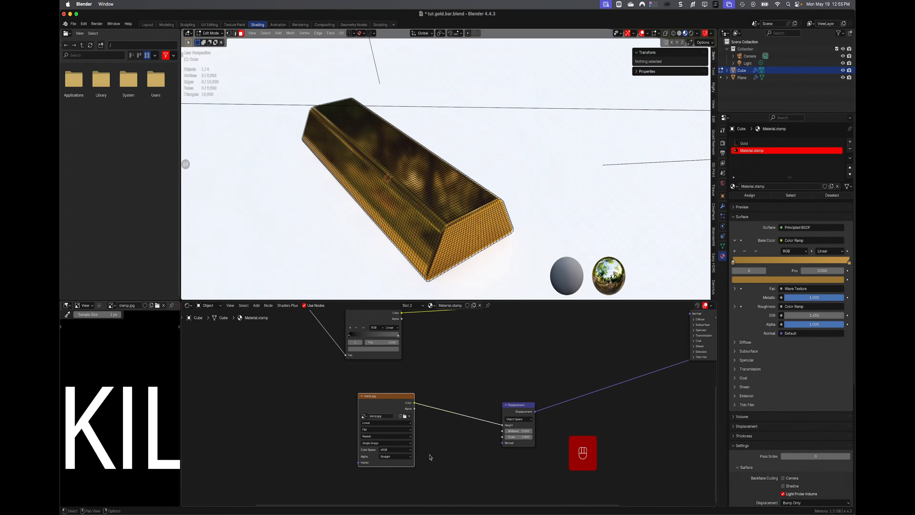
- Connect the Texture Coordinate node's UV output to the Vector input of the stamp.jpg texture
middle_click_drag(430, 457, 486, 467)
scroll(397, 450, "down", 3)
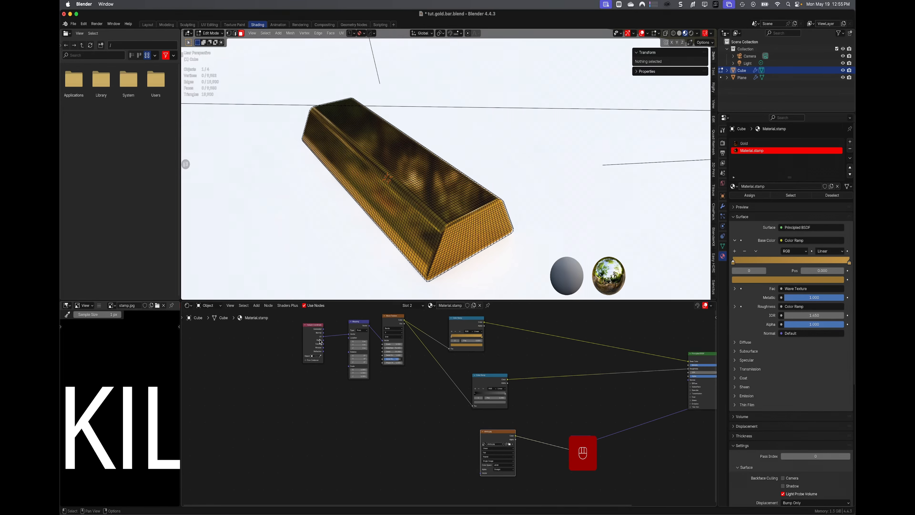
left_click_drag(324, 339, 479, 463)
- Set the stamp.jpg texture's color space to Non-Color and its extension mode to Extend
scroll(518, 460, "up", 2)
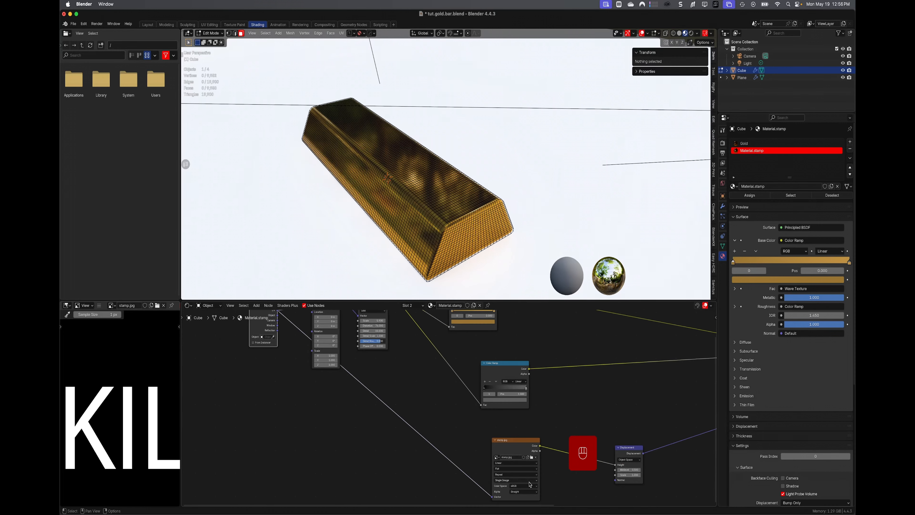
left_click(531, 487)
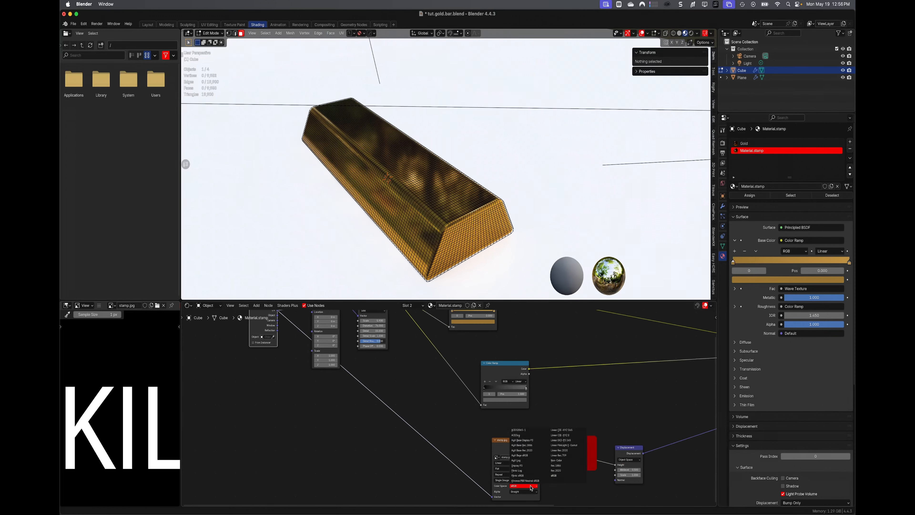
left_click(561, 464)
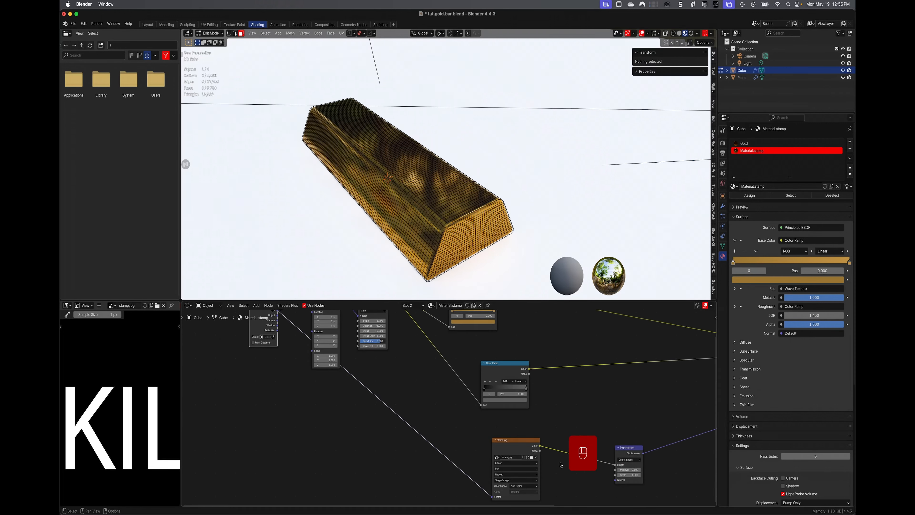
left_click(537, 475)
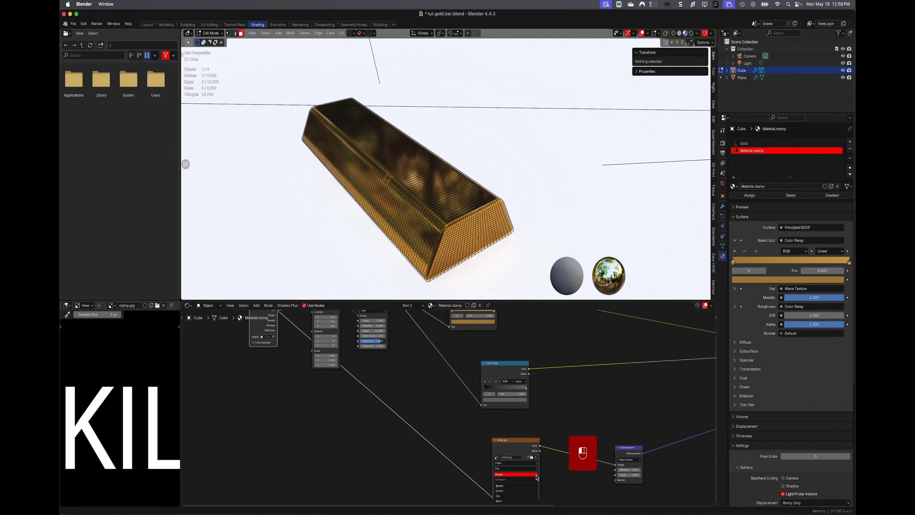
left_click(529, 491)
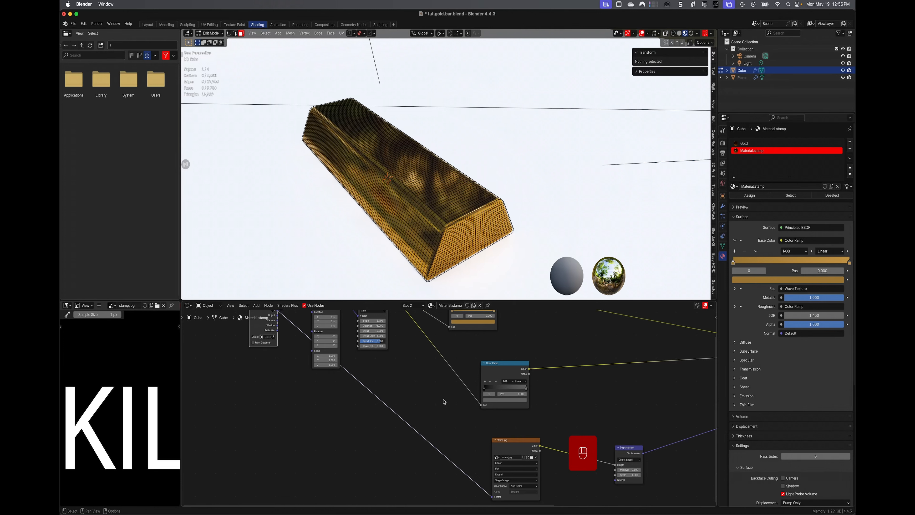
- Set Material.stamp's surface displacement method to Displacement and Bump
scroll(444, 401, "down", 2)
scroll(444, 401, "down", 2)
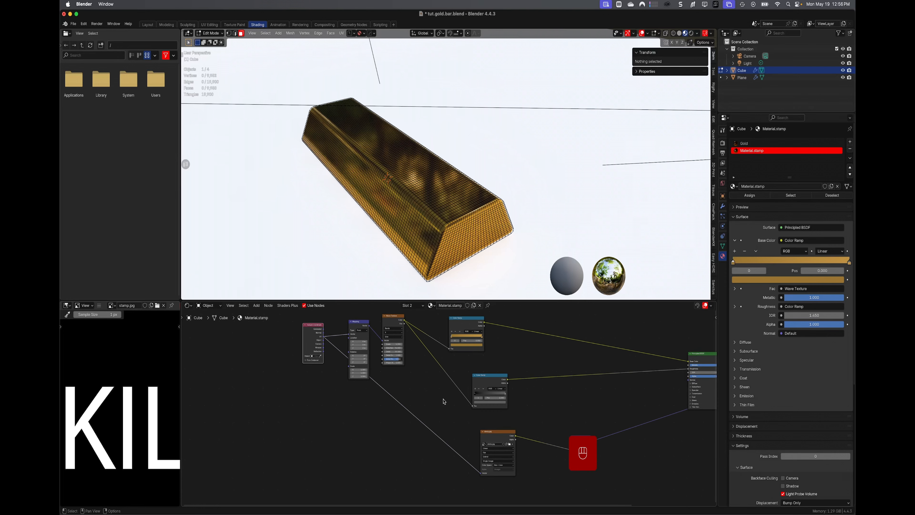
middle_click_drag(529, 410, 418, 401)
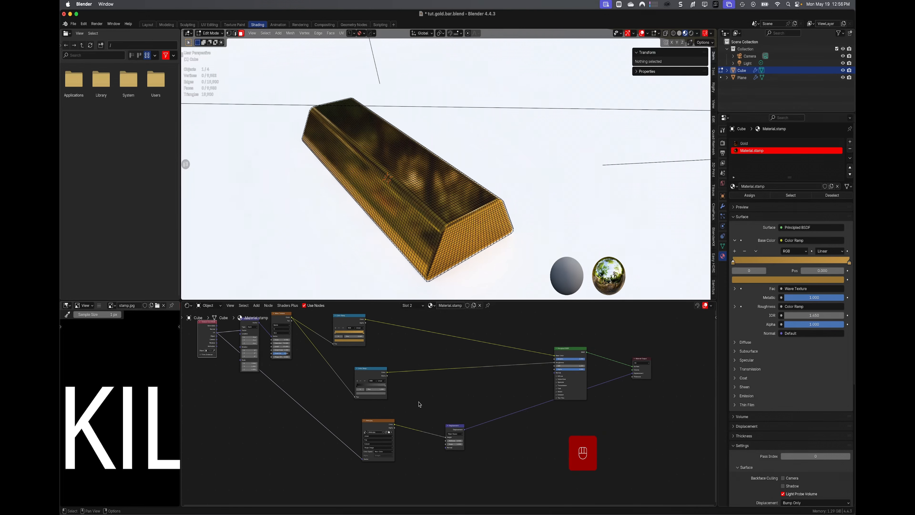
scroll(485, 409, "up", 2)
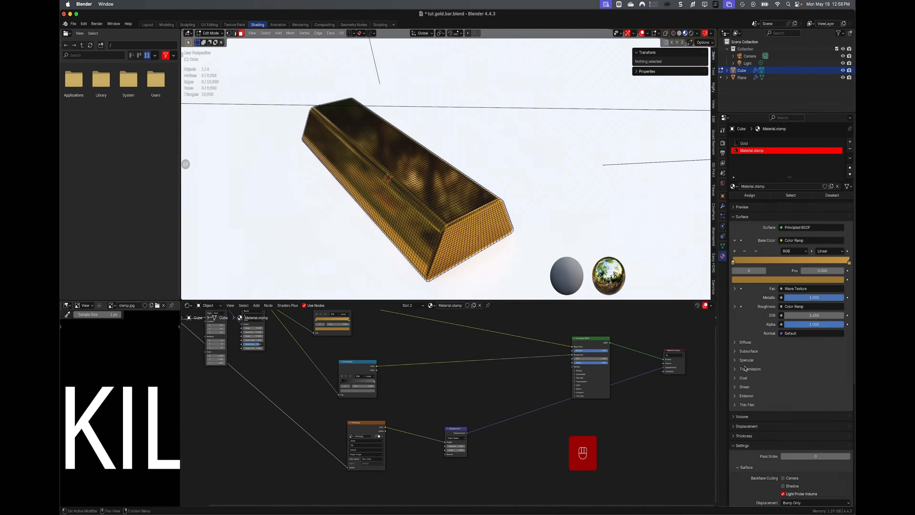
scroll(757, 391, "down", 1)
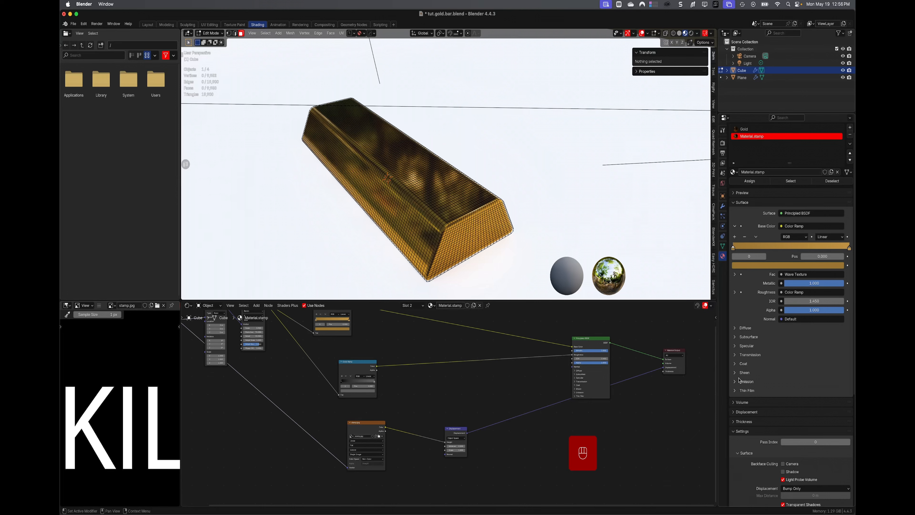
scroll(739, 376, "down", 5)
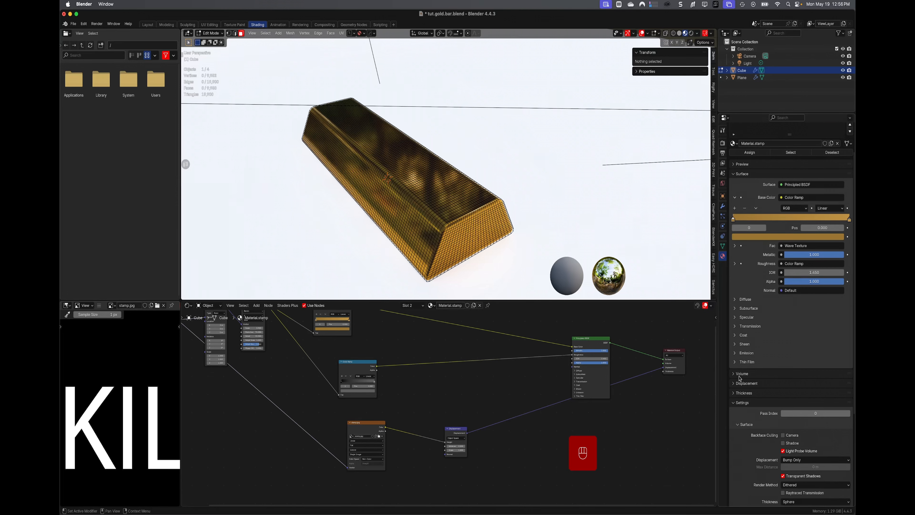
left_click(794, 416)
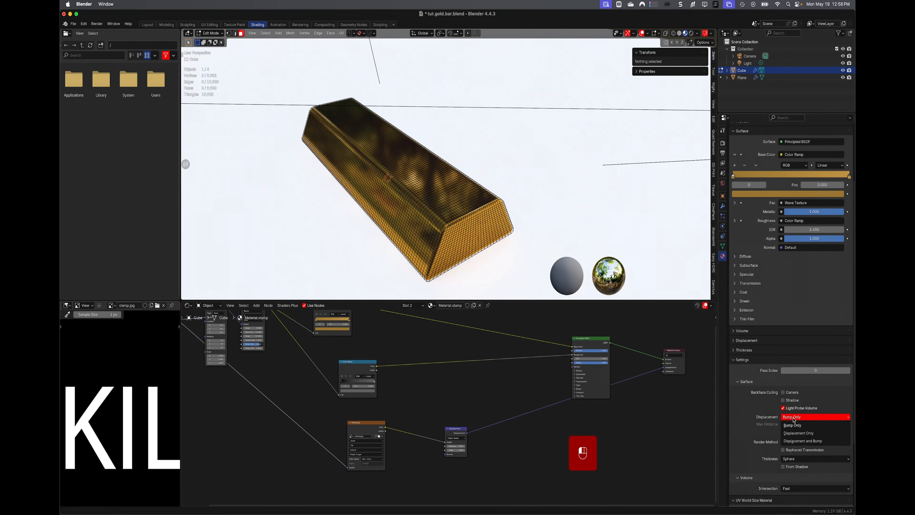
left_click(793, 441)
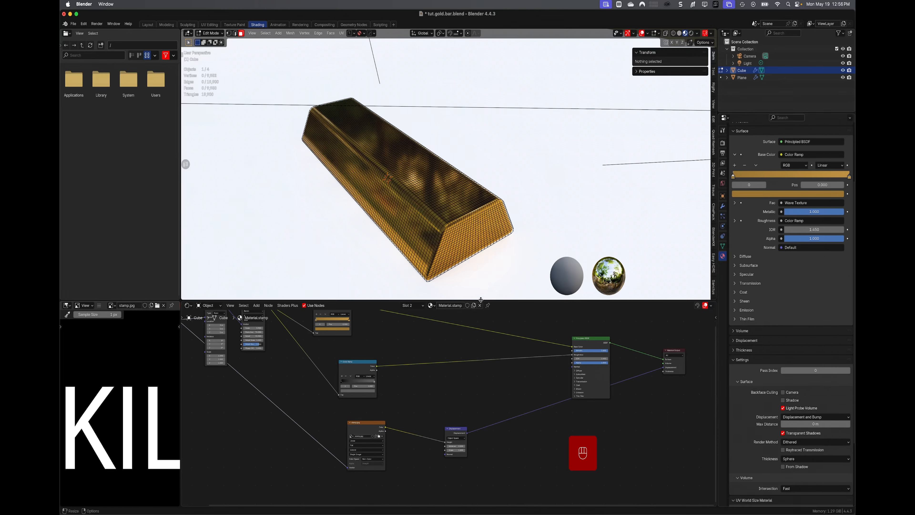
- Change the scene's render engine to Cycles
scroll(477, 278, "up", 2)
mouse_move(477, 278)
middle_mouse_down()
mouse_move(476, 270)
mouse_move(477, 291)
middle_mouse_up()
left_click(722, 143)
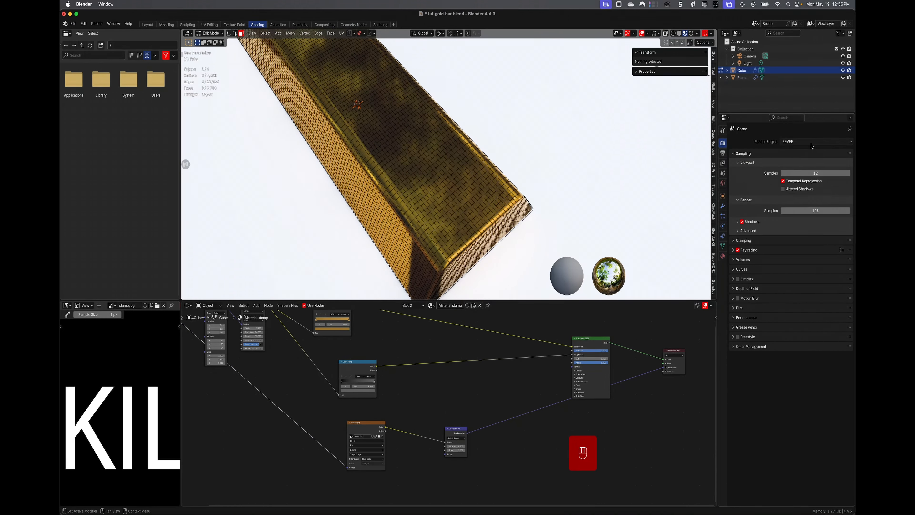
left_click(851, 145)
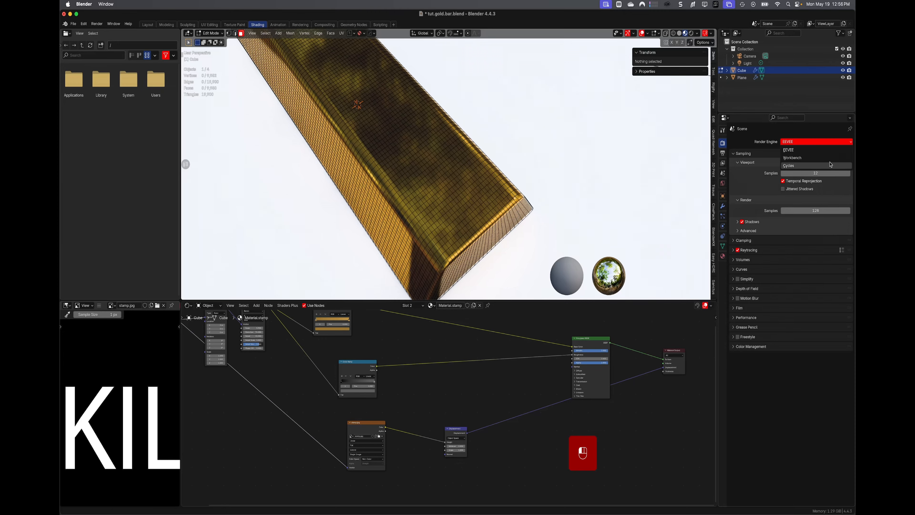
left_click(815, 166)
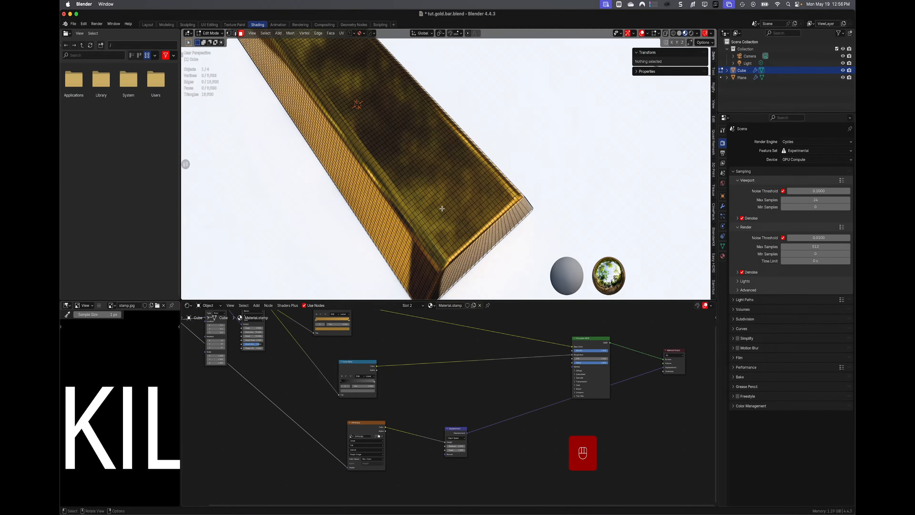
- In solid shading, select all faces of the bar's flat top, from one corner to the diagonally opposite corner
middle_click_drag(442, 208, 472, 215)
scroll(496, 350, "down", 1)
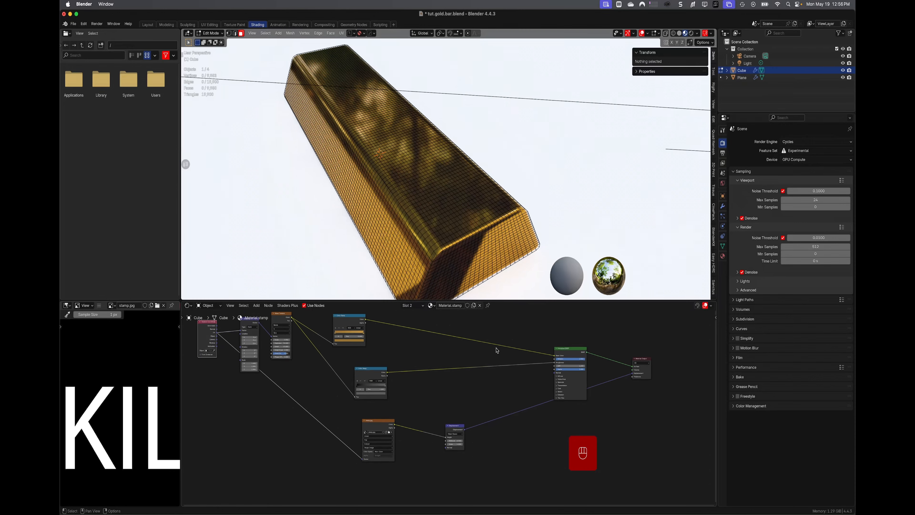
scroll(496, 350, "down", 2)
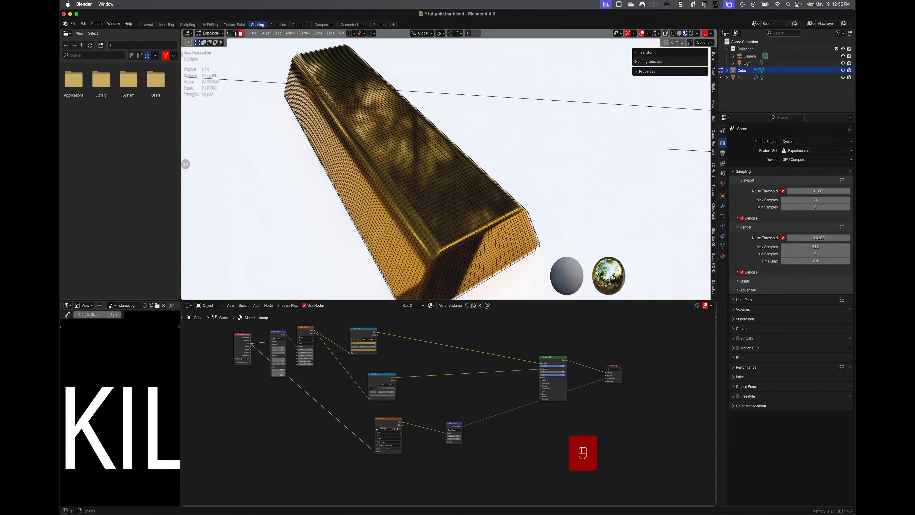
middle_click_drag(446, 217, 449, 291, "shift")
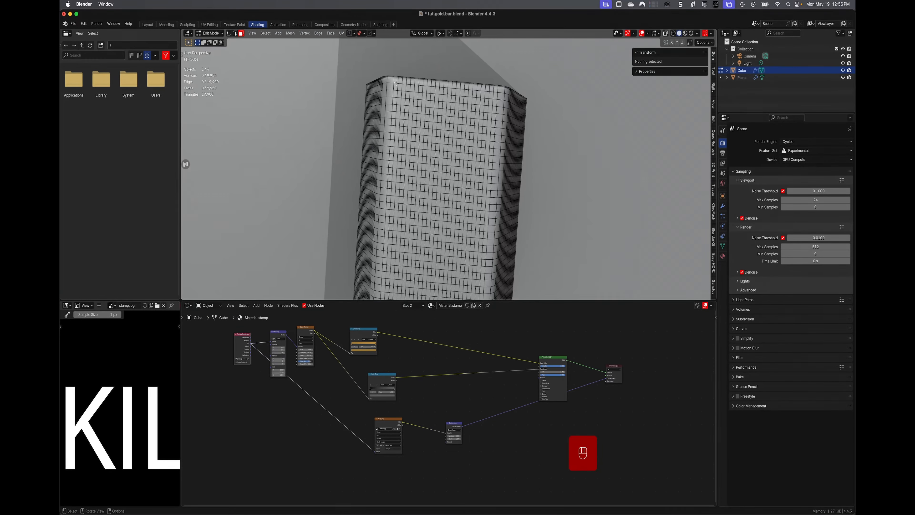
key("Tab")
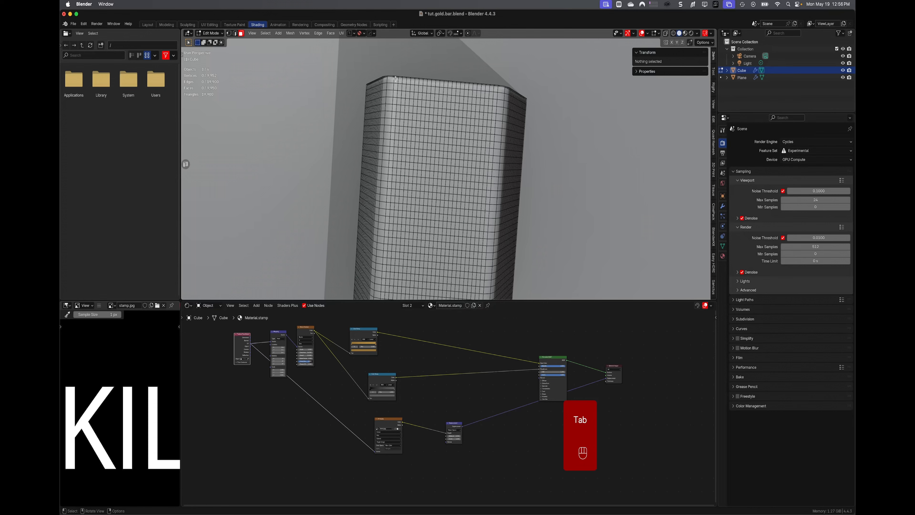
left_click(396, 80)
scroll(396, 80, "down", 5)
middle_click_drag(447, 197, 400, 53, "shift")
scroll(406, 185, "up", 5)
middle_click_drag(406, 191, 456, 73, "shift")
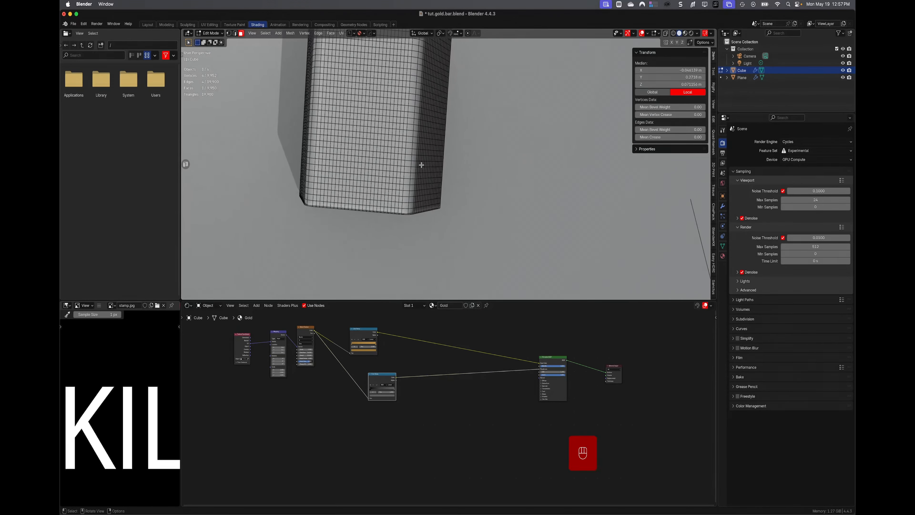
left_click(400, 212, "ctrl+shift")
- Assign Material.stamp to the selected top faces of the bar
scroll(403, 208, "down", 4)
middle_click_drag(461, 217, 456, 174)
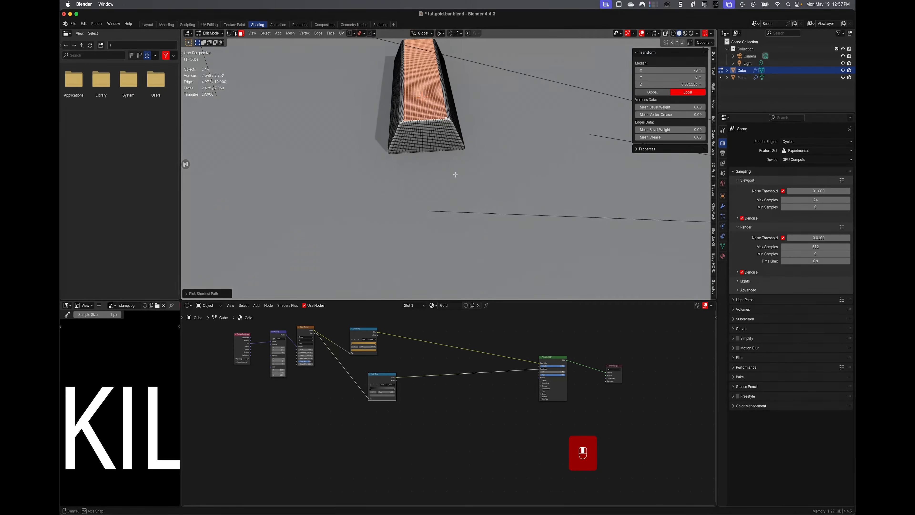
middle_click_drag(523, 183, 509, 270, "shift")
middle_click_drag(524, 219, 487, 232)
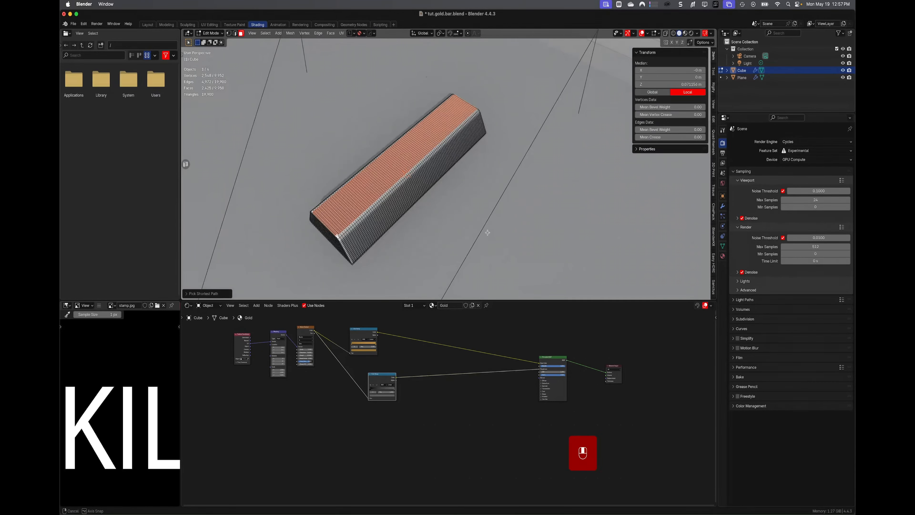
left_click(723, 255)
left_click(765, 151)
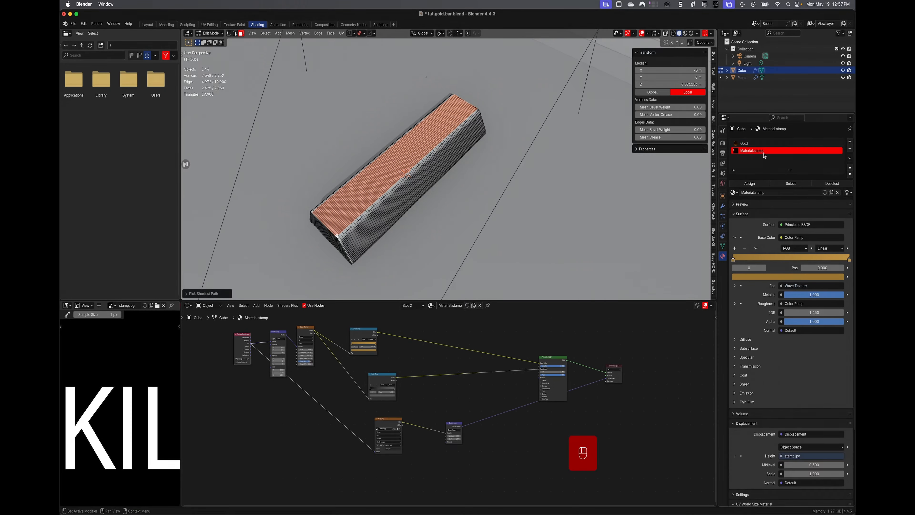
left_click(750, 183)
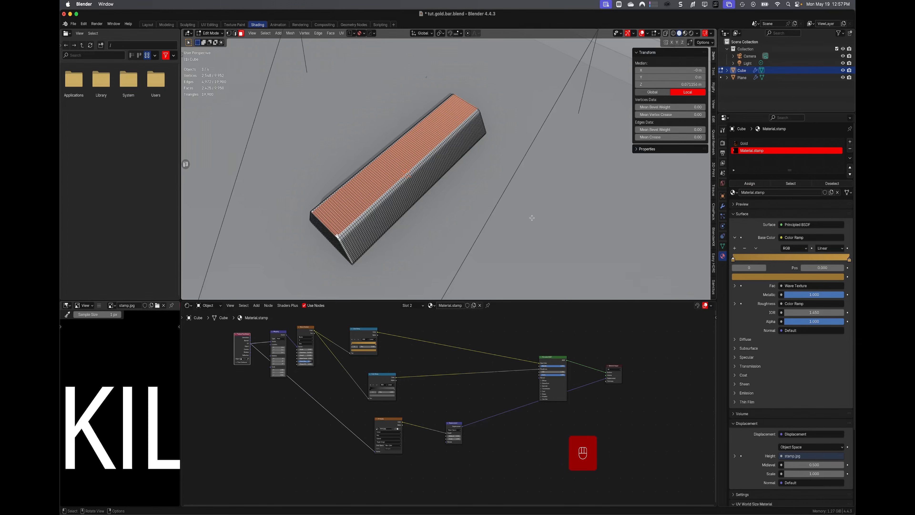
- Leave mesh editing and show the bar with its displaced top in rendered shading
key("Tab")
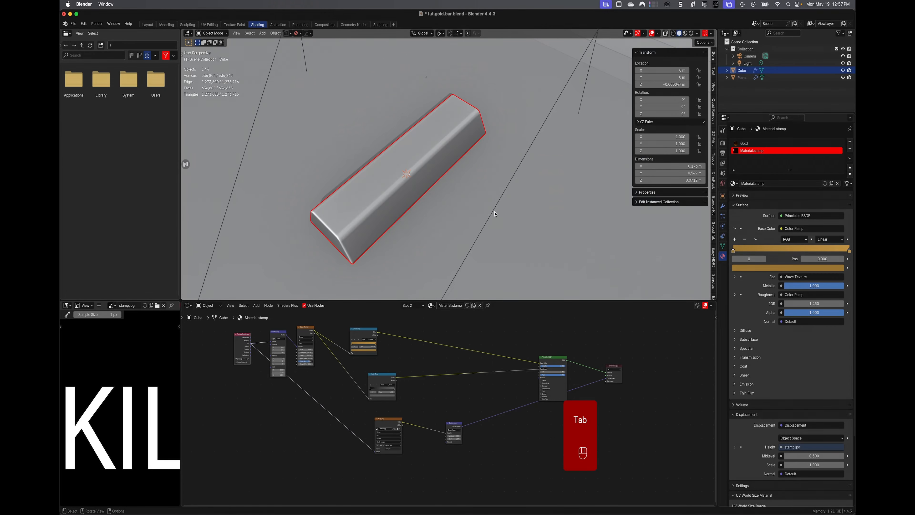
key("z")
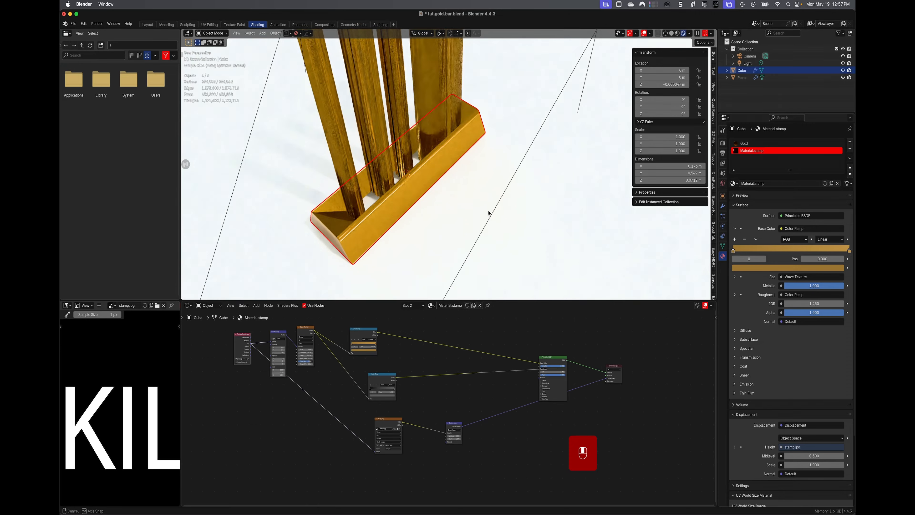
mouse_move(489, 212)
middle_mouse_down()
mouse_move(510, 201)
mouse_move(498, 212)
middle_mouse_up()
- Set the scale of Material.stamp's Displacement node to 0.002
scroll(486, 425, "up", 8)
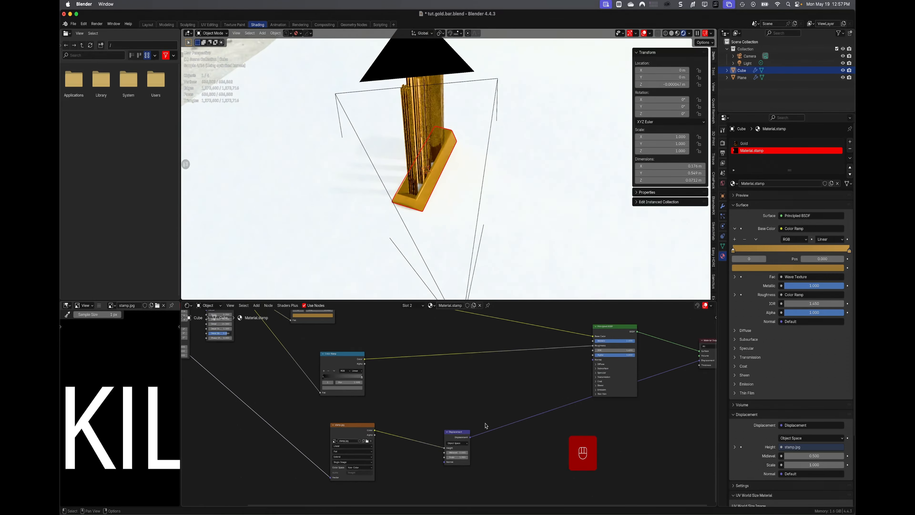
middle_click_drag(491, 445, 443, 346, "shift")
scroll(451, 414, "up", 3)
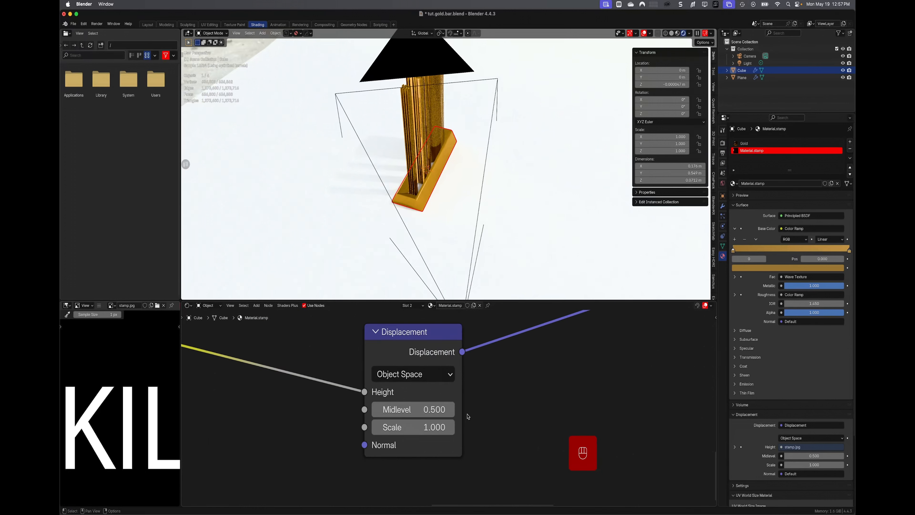
left_click(439, 432)
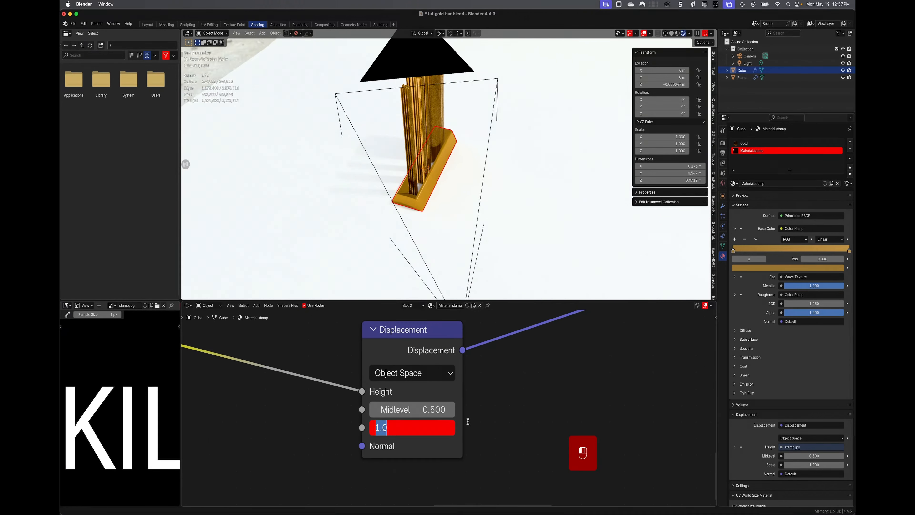
type("0.00")
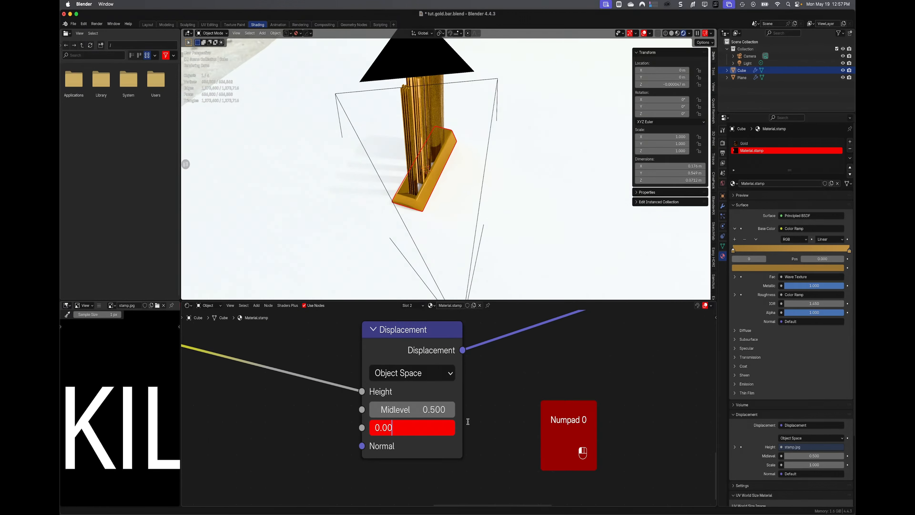
type("2")
key("Return")
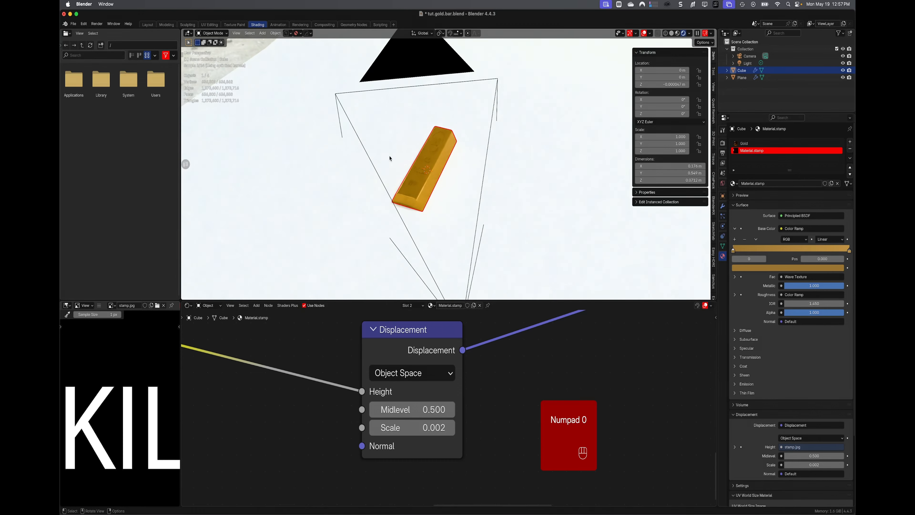
- Insert an Invert Color node between the stamp.jpg image's colour output and the Displacement node's height input
scroll(390, 158, "up", 5)
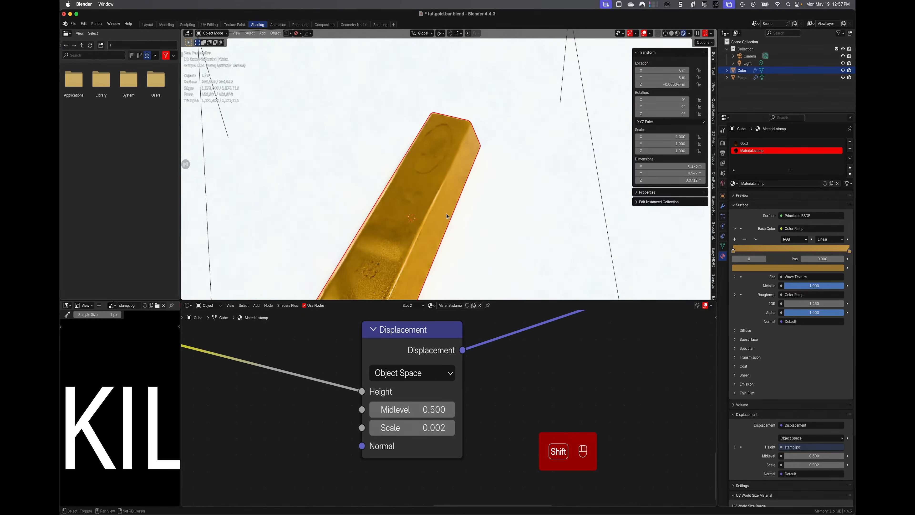
scroll(447, 216, "up", 4)
middle_click_drag(447, 216, 509, 142, "shift")
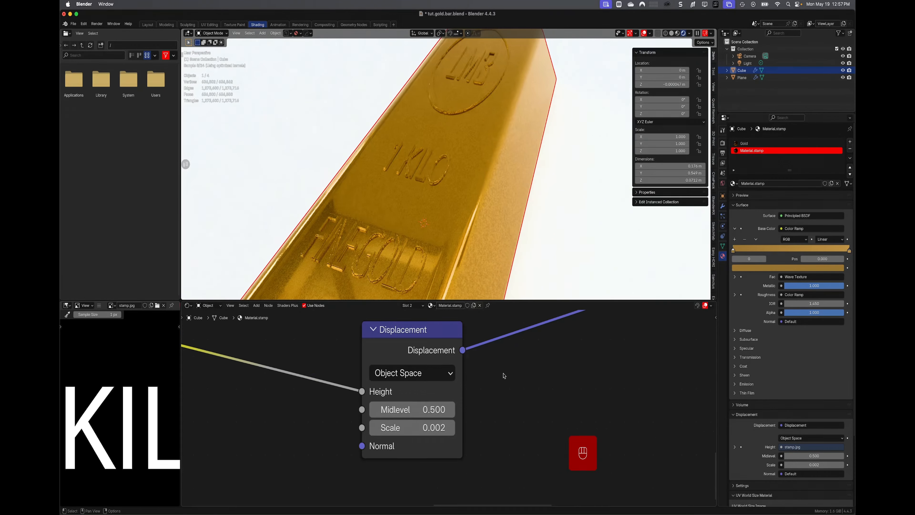
scroll(504, 378, "down", 5)
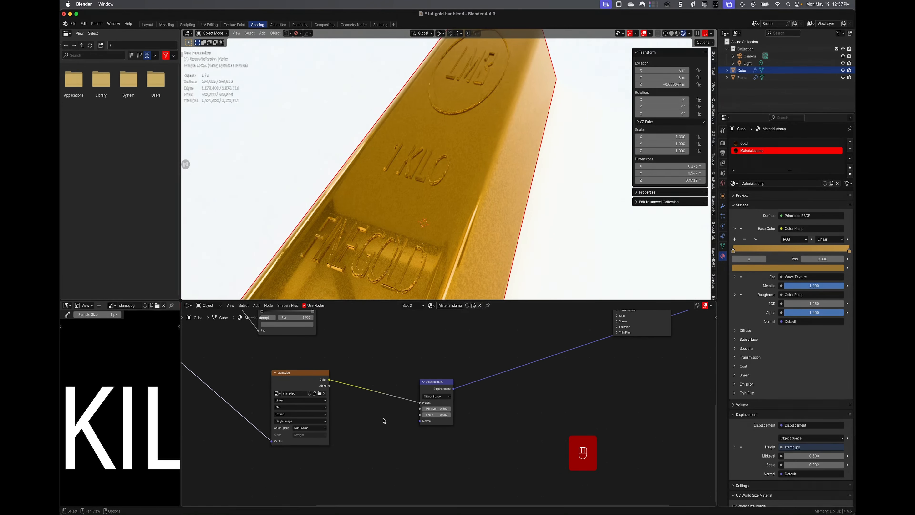
key("shift+a")
type("inver")
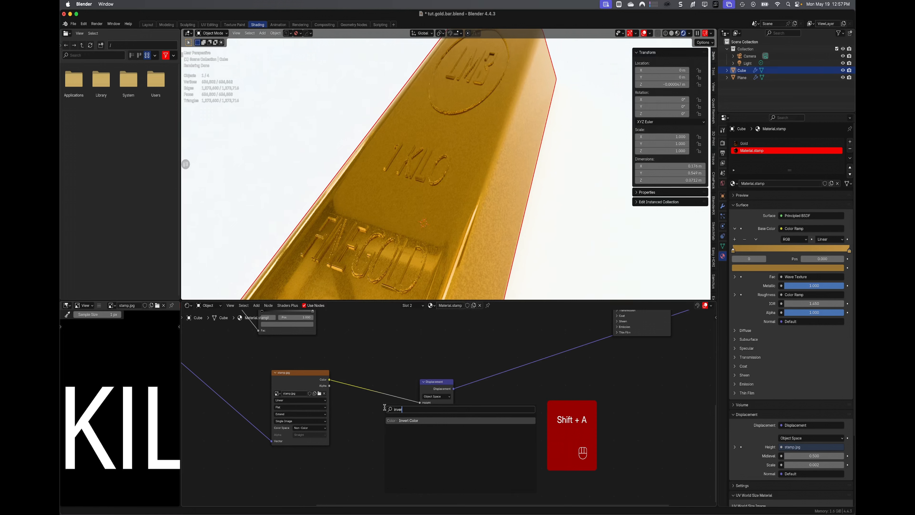
key("Return")
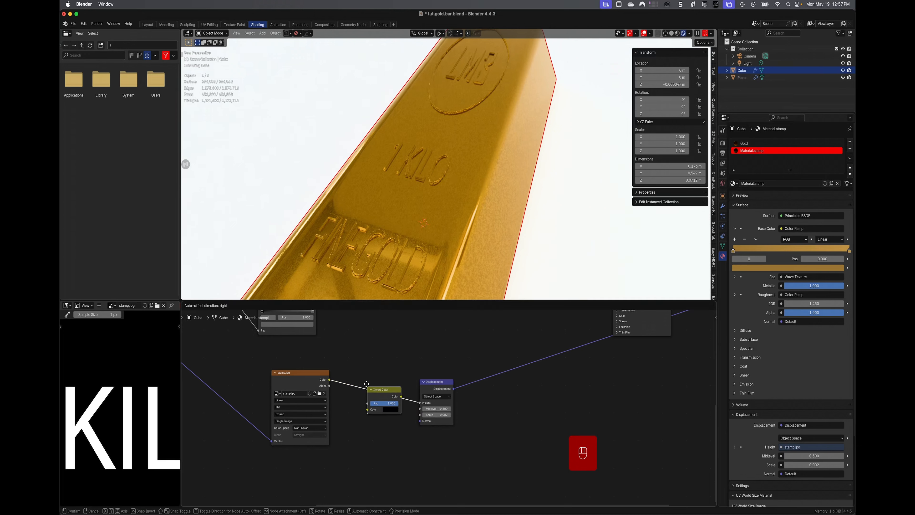
left_click(367, 384)
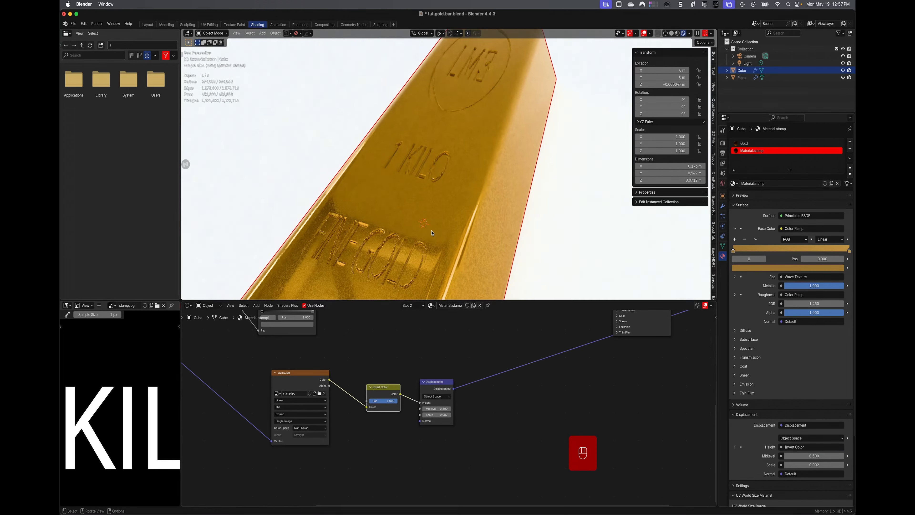
- Switch the render engine to EEVEE to compare how the stamped lettering renders, and restore Cycles
middle_click_drag(432, 233, 463, 192)
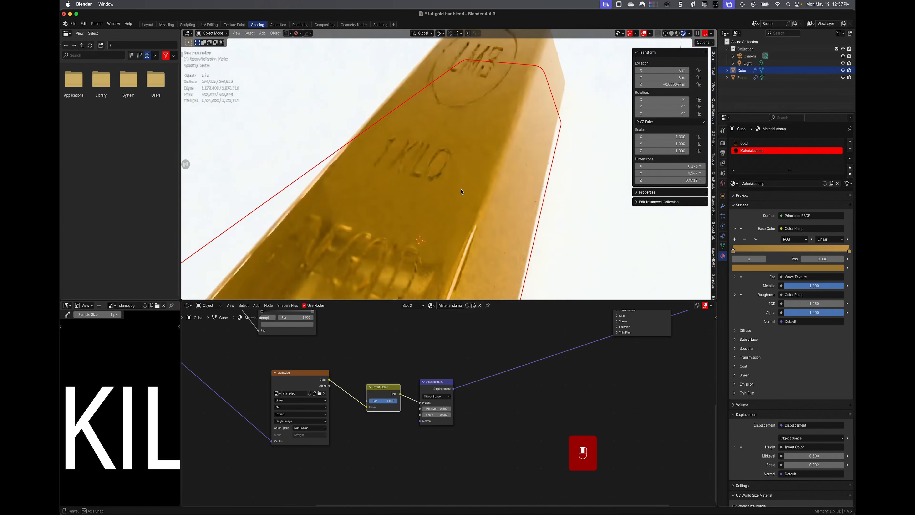
left_click(723, 144)
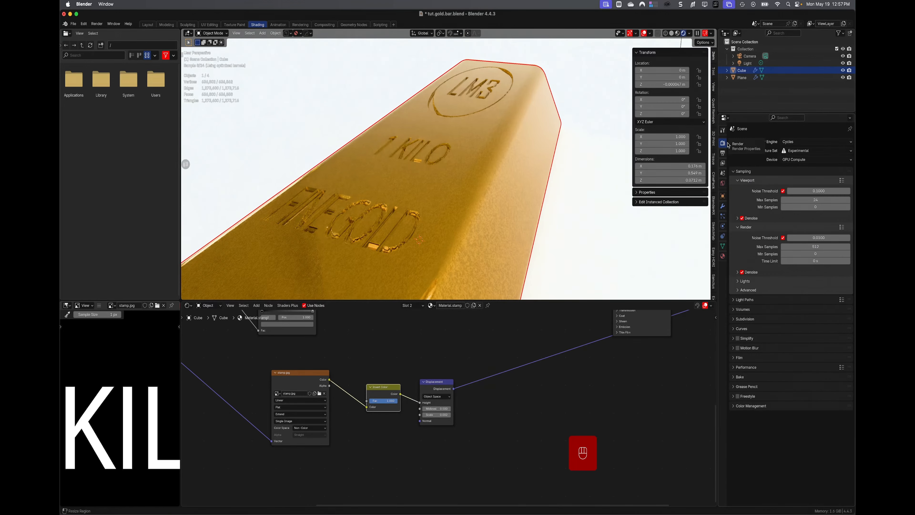
left_click(794, 142)
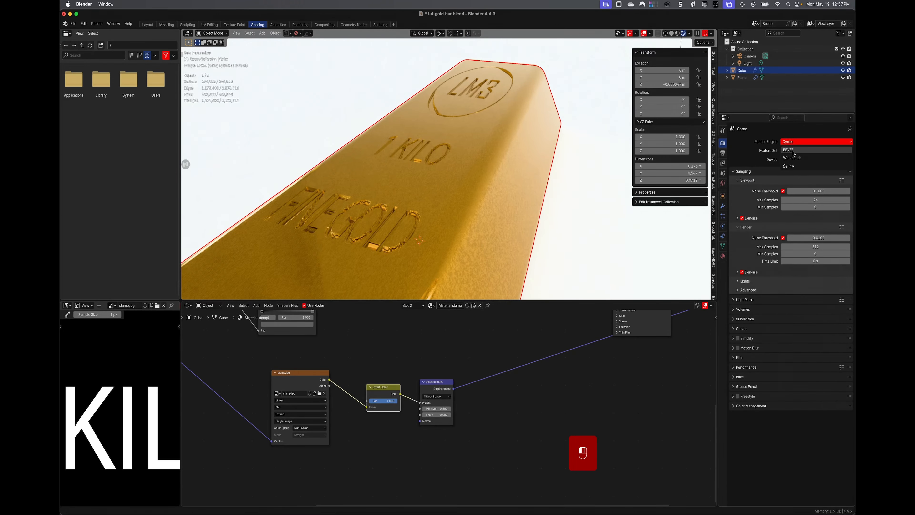
left_click(794, 153)
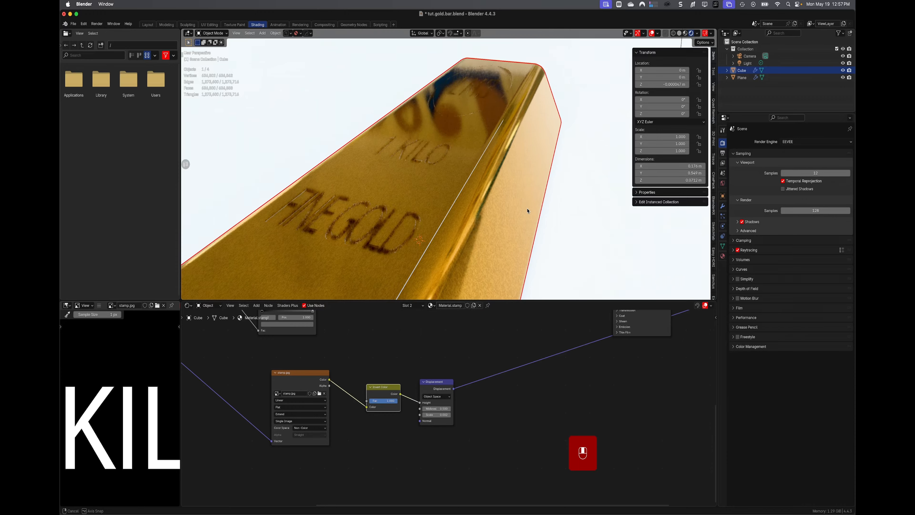
middle_click_drag(527, 211, 493, 237)
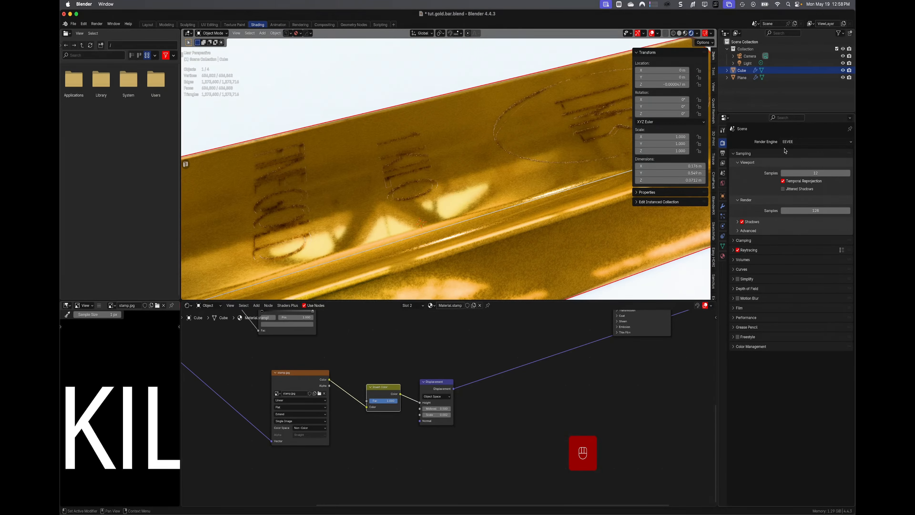
left_click(791, 143)
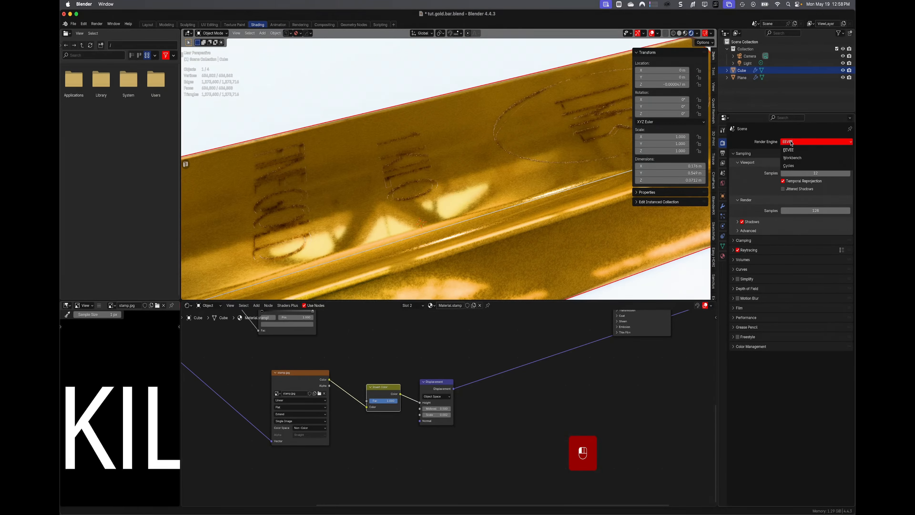
left_click(790, 166)
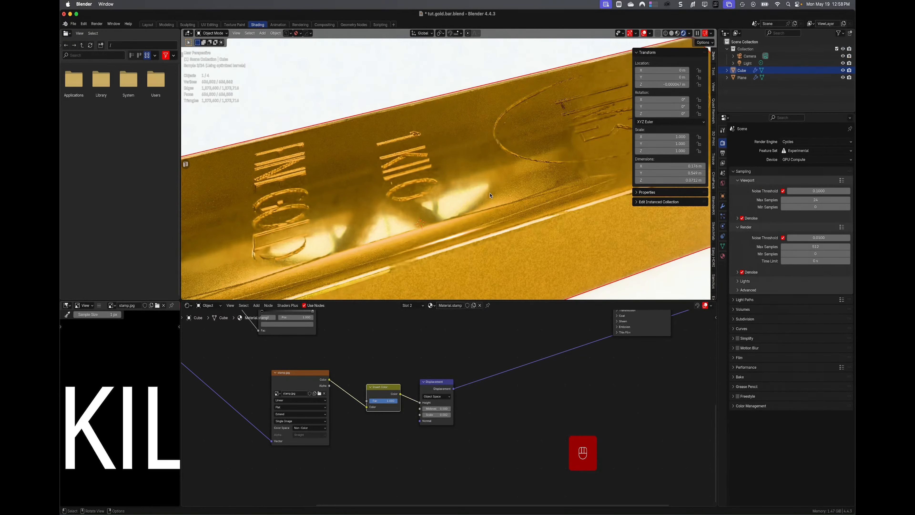
- In the UV Editing workspace, widen the top faces' UVs along X to span the stamp image's full width
middle_click_drag(479, 204, 360, 159)
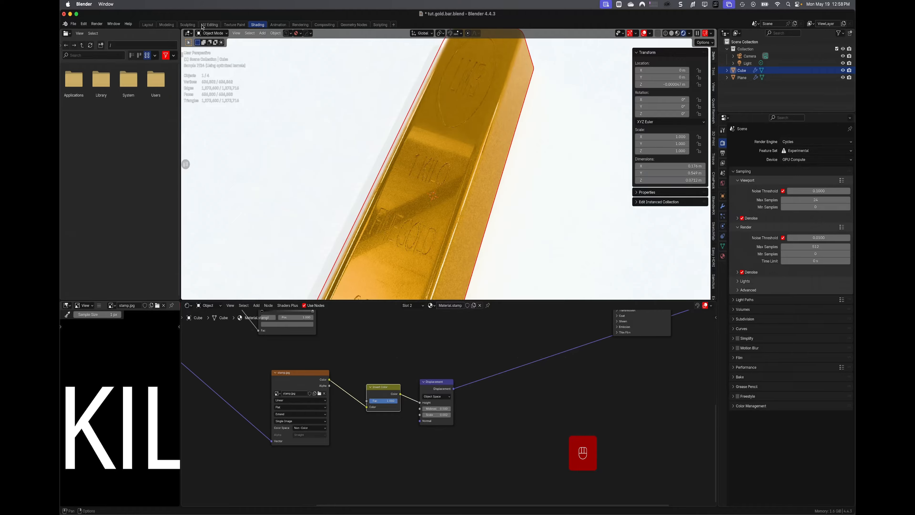
left_click(209, 24)
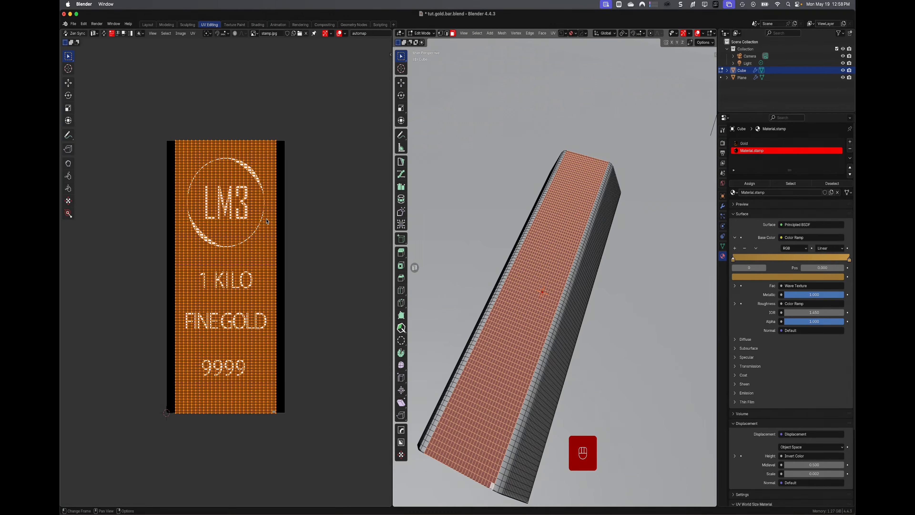
key("s")
key("x")
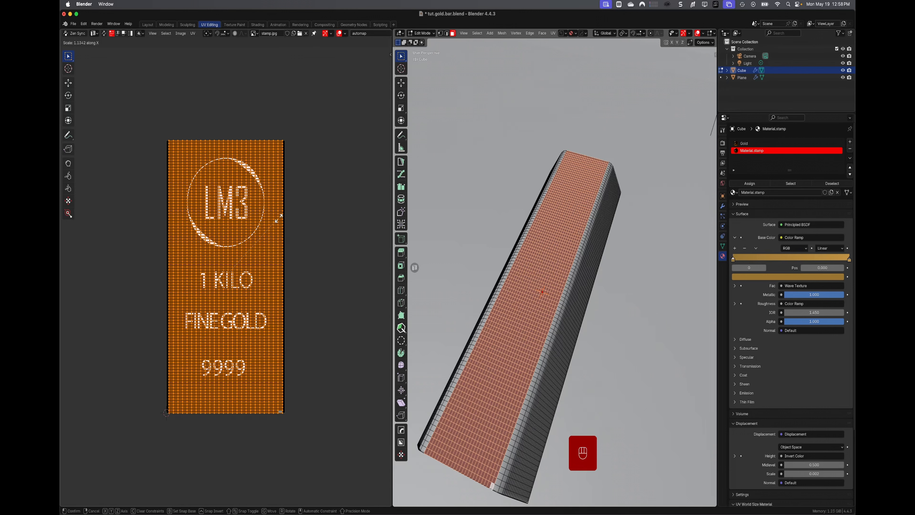
left_click(281, 220)
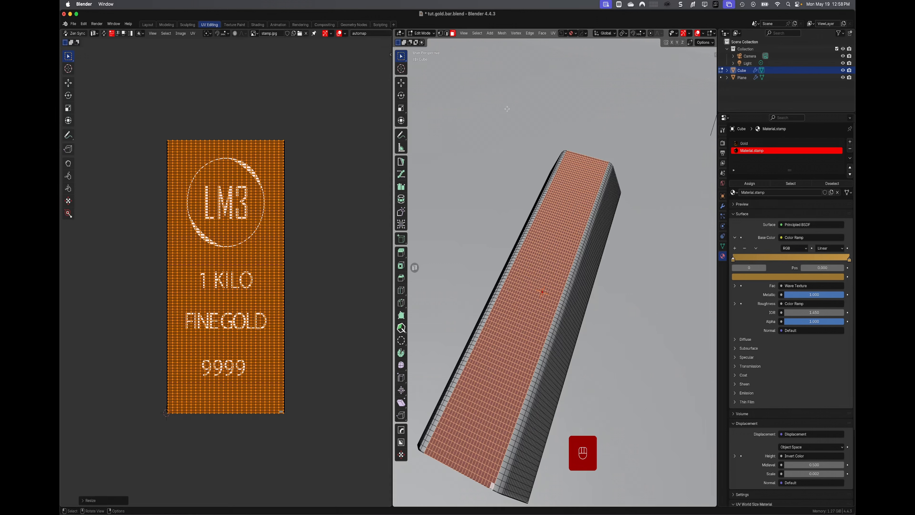
- With the bar in rendered shading, scale the top faces' UVs along X by about 0.7, close to the lettering's width
key("z")
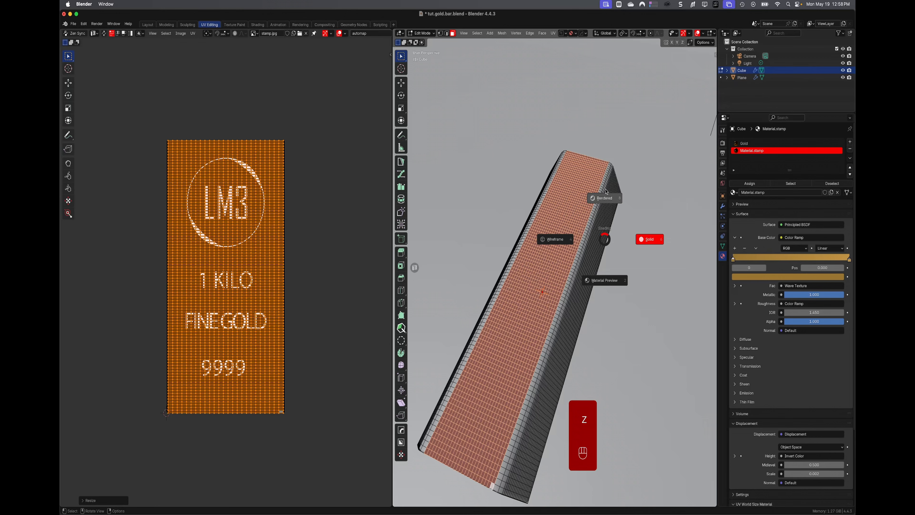
left_click(608, 196)
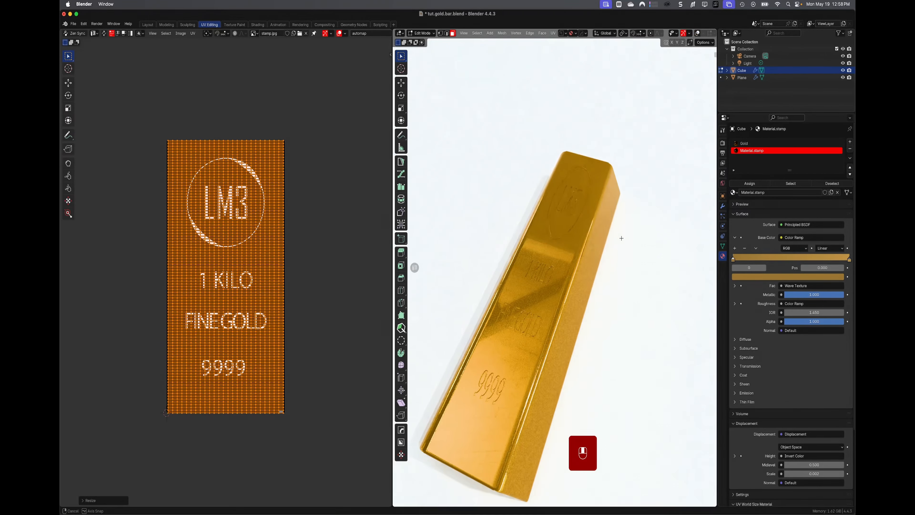
middle_click_drag(621, 238, 639, 236)
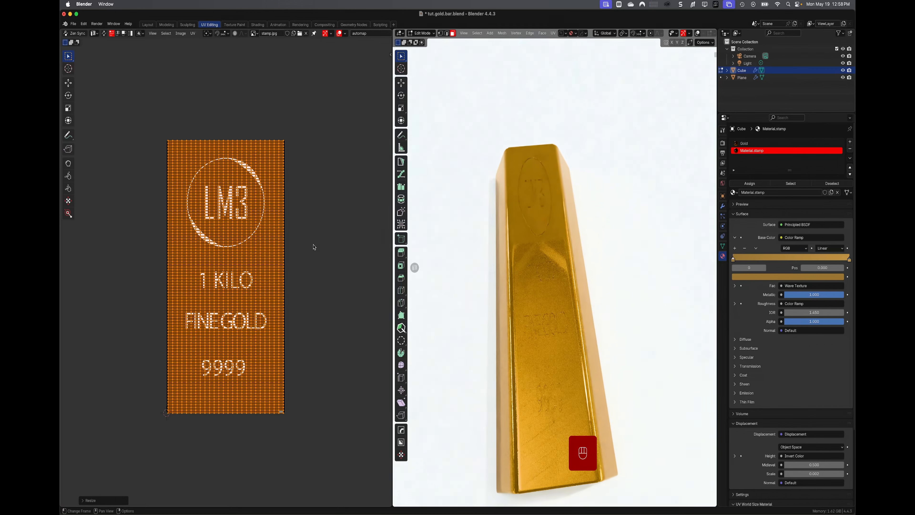
key("s")
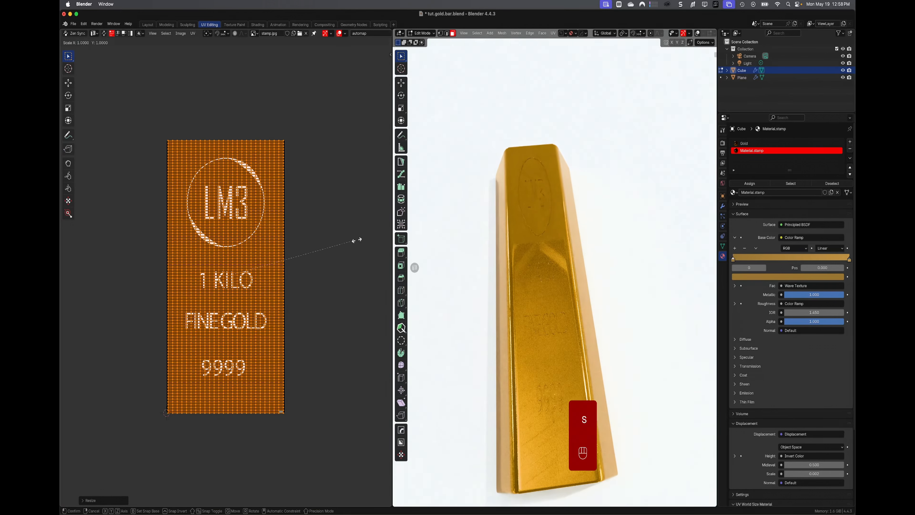
key("x")
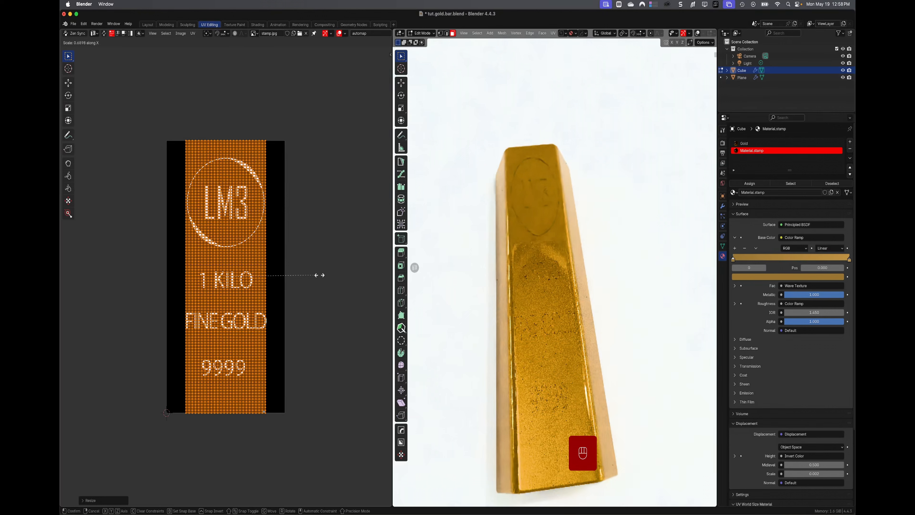
left_click(323, 278)
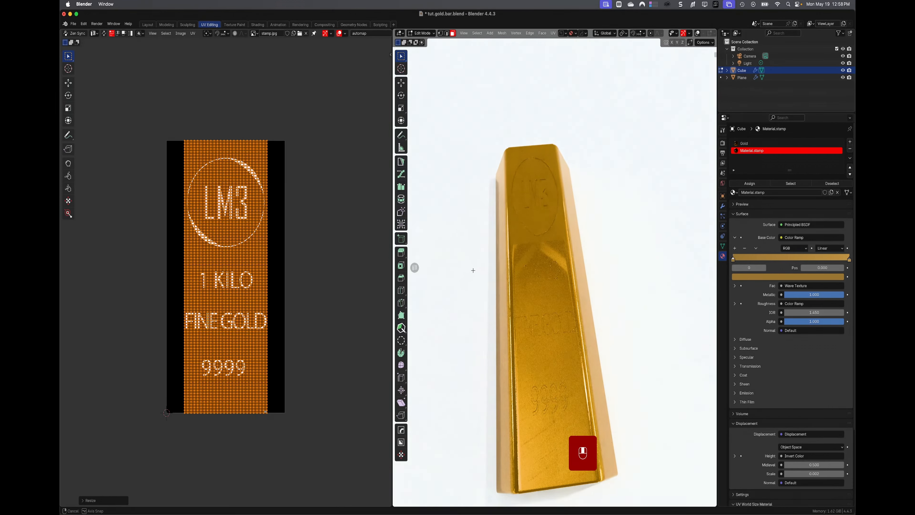
- Restore the viewport overlays and return to the Layout workspace, viewing the bar through the camera in solid shading
middle_click_drag(473, 271, 476, 240)
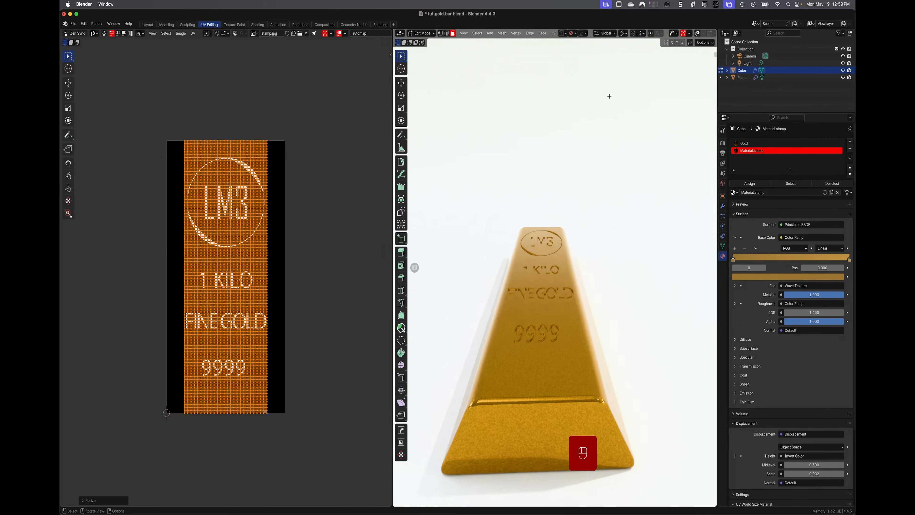
key("shift+alt+z")
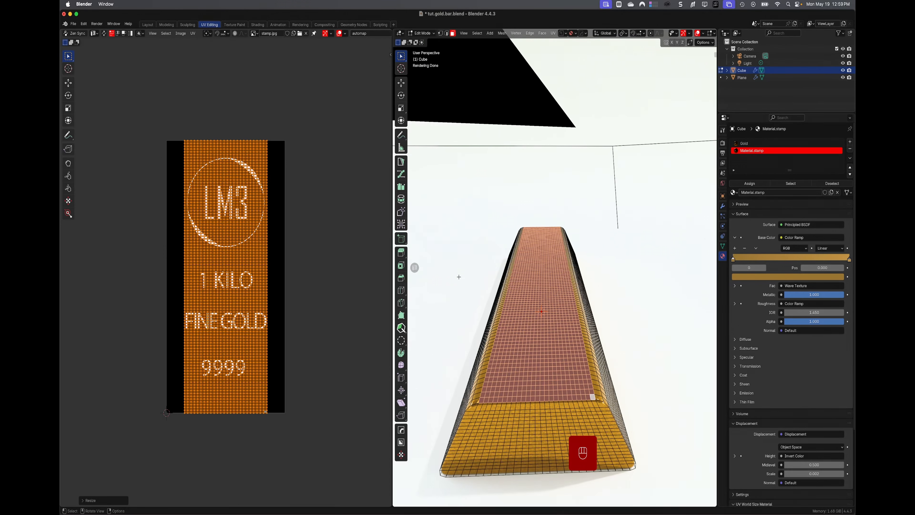
left_click(148, 25)
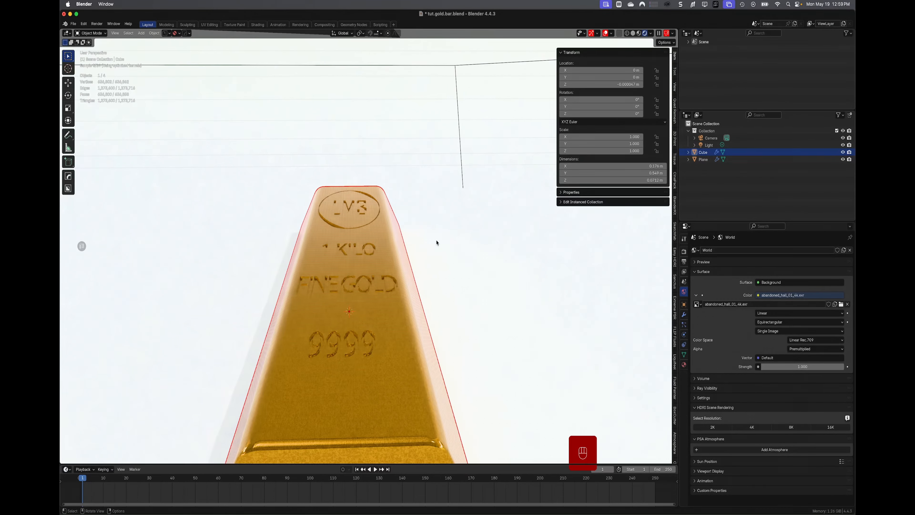
key("KP_0")
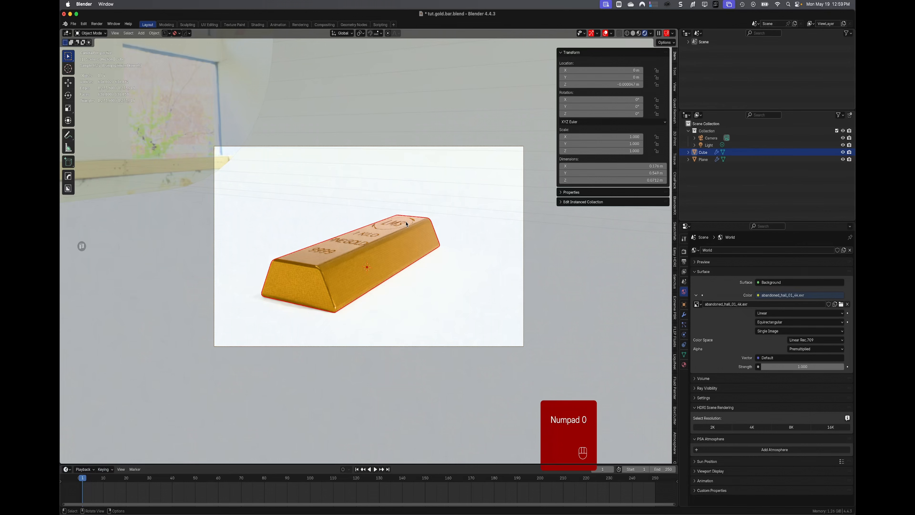
key("z")
left_click(447, 221)
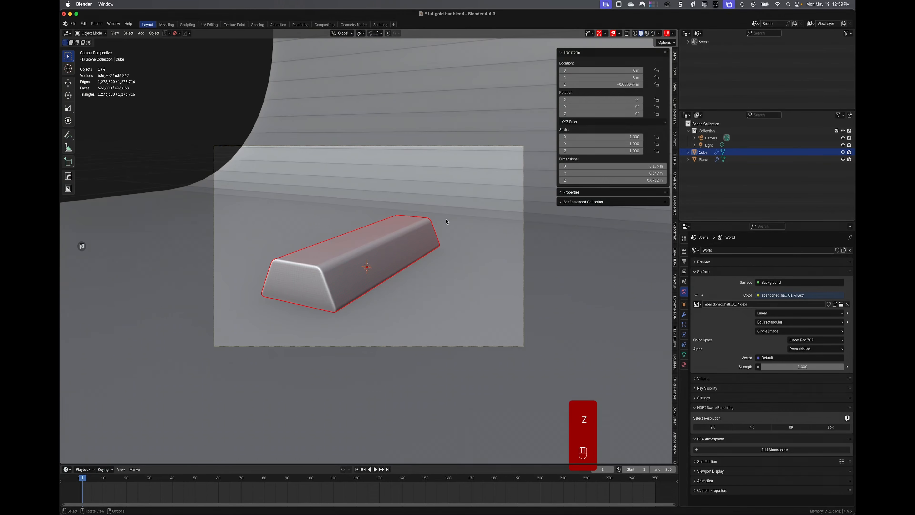
- Place two linked duplicates of the gold bar along X, about 0.178 m to either side of it, as the bottom row
middle_click_drag(433, 240, 404, 259)
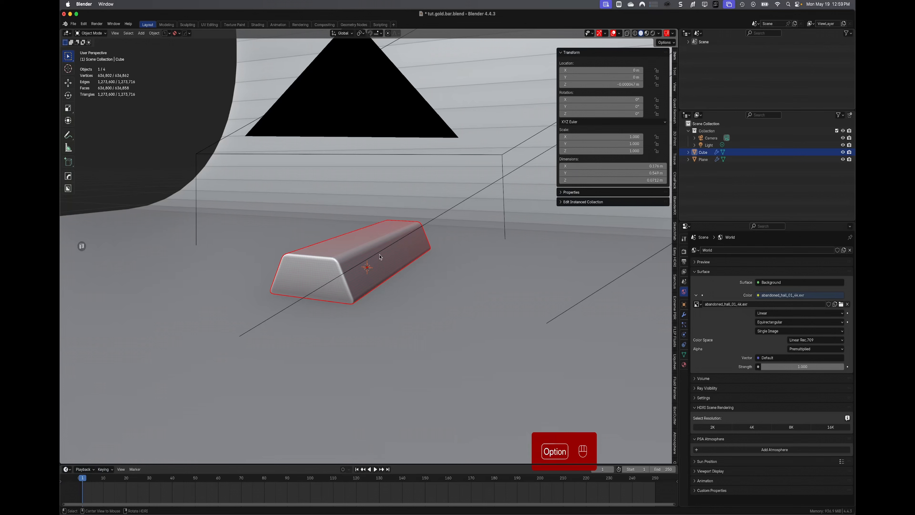
key("alt+d")
key("x")
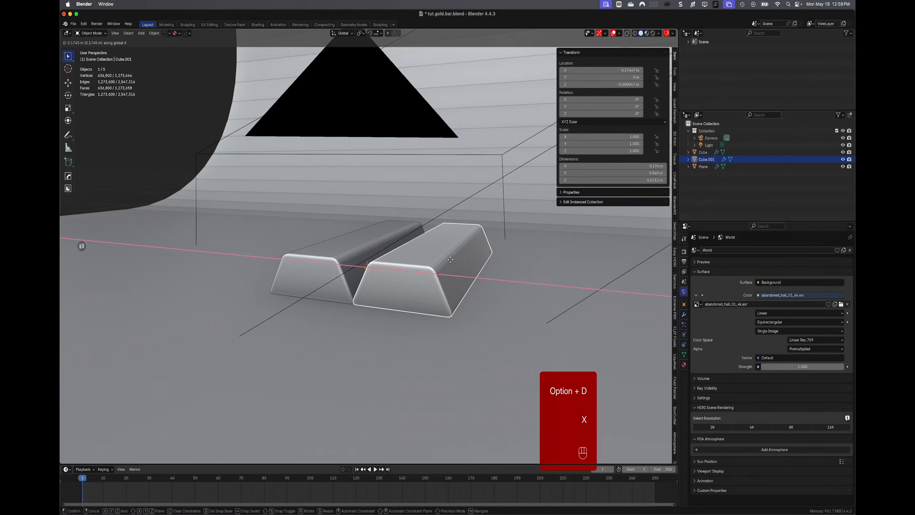
left_click(452, 259)
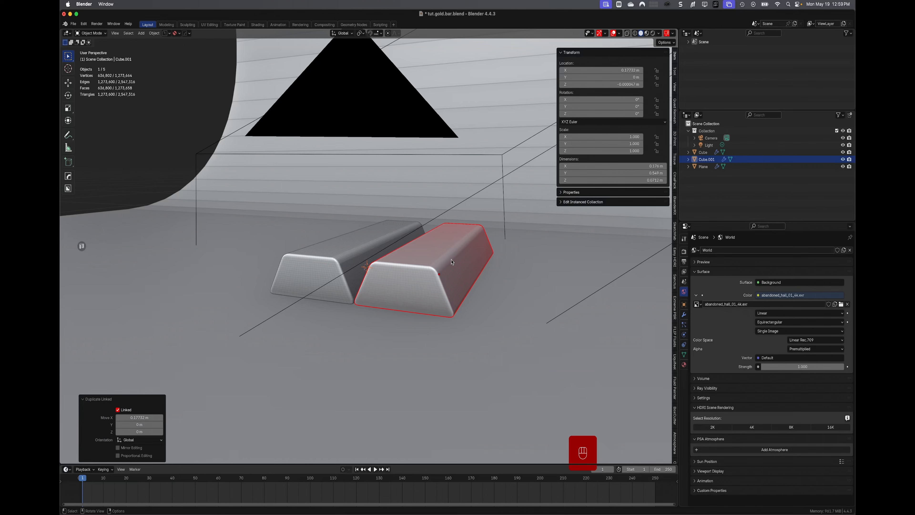
key("alt+d")
key("x")
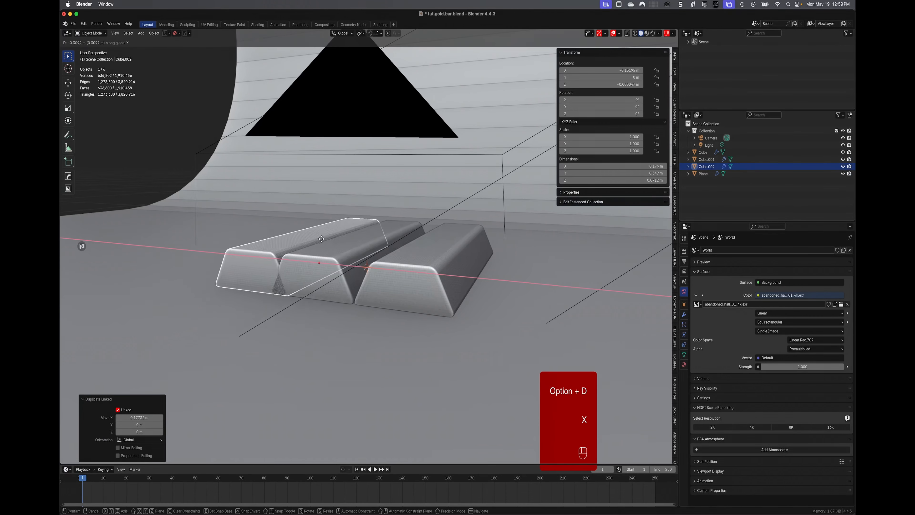
left_click(316, 239)
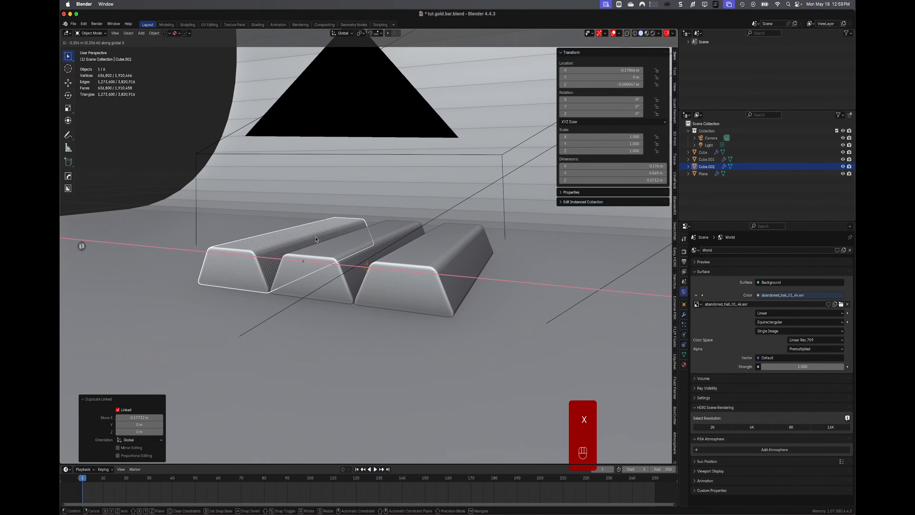
- Make a linked duplicate of the bar on the negative X side, raised about 0.07 m along Z
key("alt")
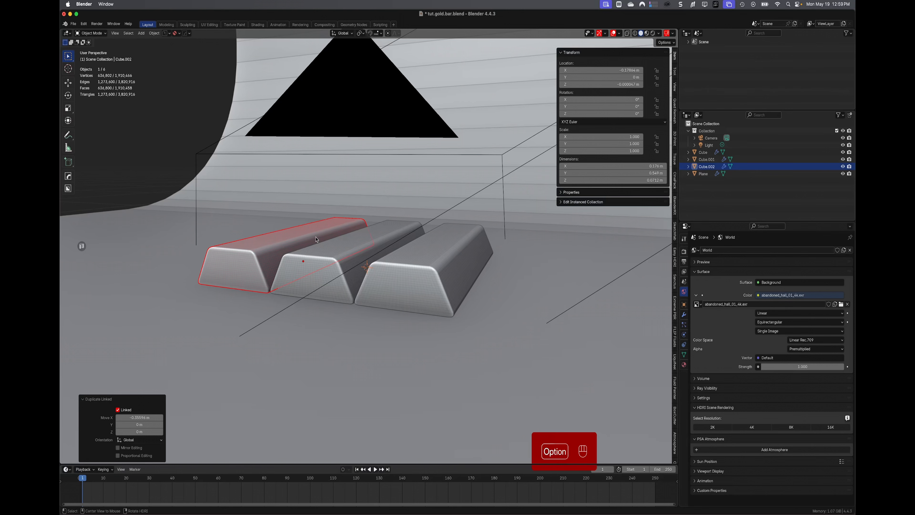
key("alt+d")
key("z")
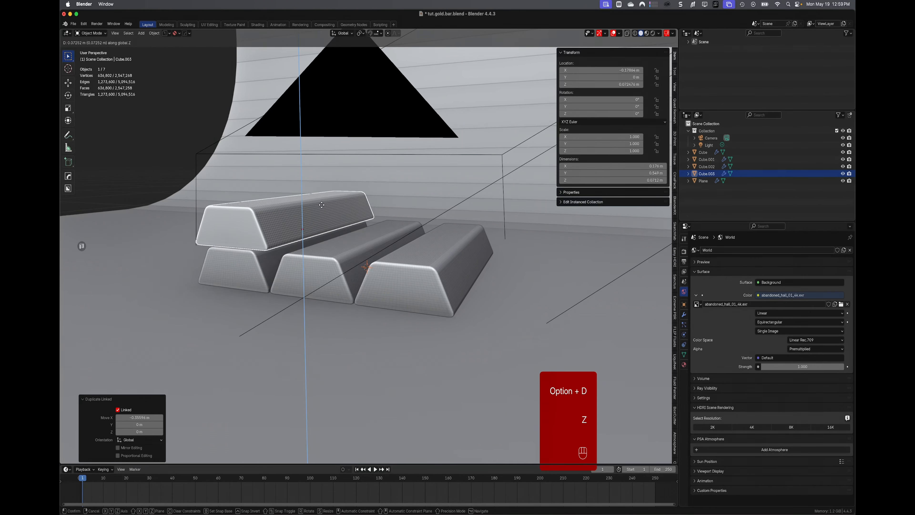
left_click(323, 208)
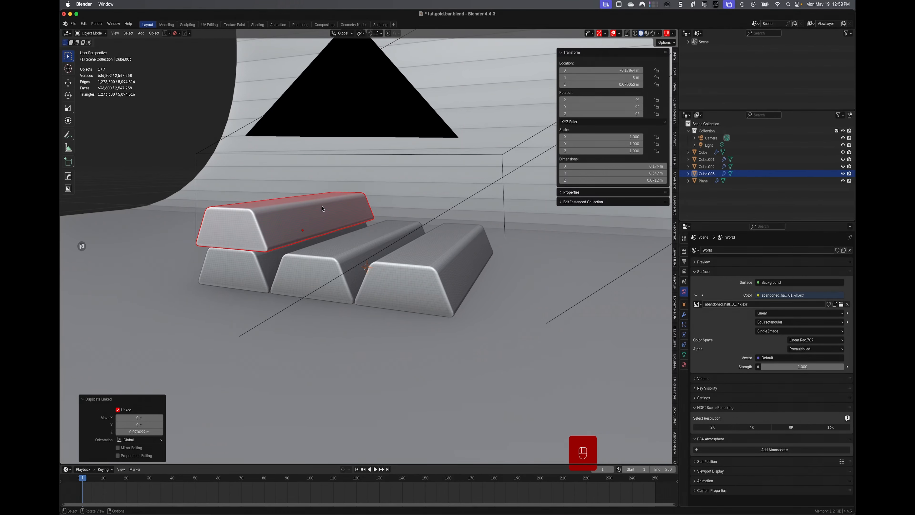
- Move the raised bar along X to about 0.09 m, centred over the gap between the middle and positive-X bars, checking from the front
key("g")
key("x")
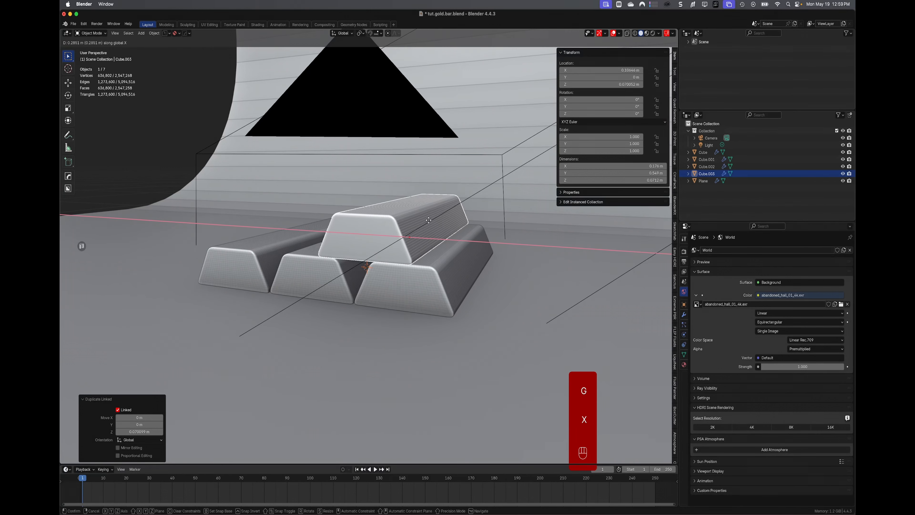
left_click(431, 221)
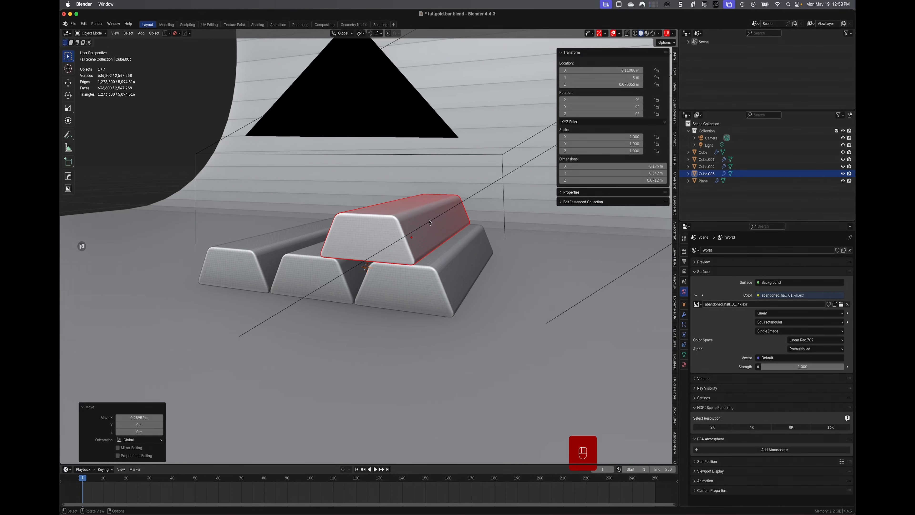
key("KP_1")
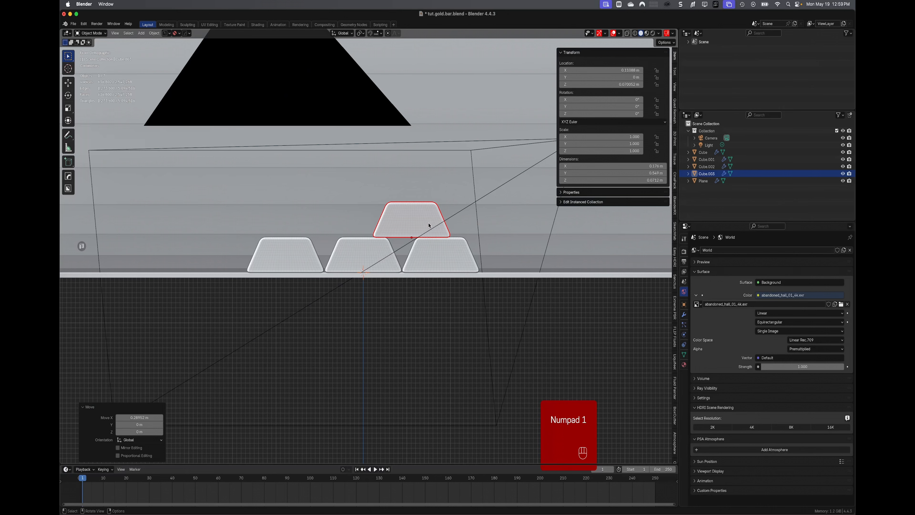
key("g")
key("x")
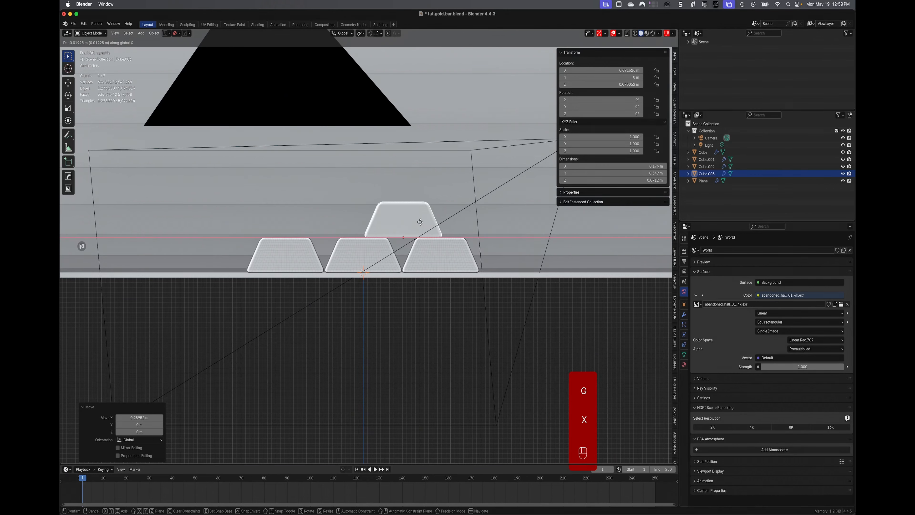
left_click(421, 224)
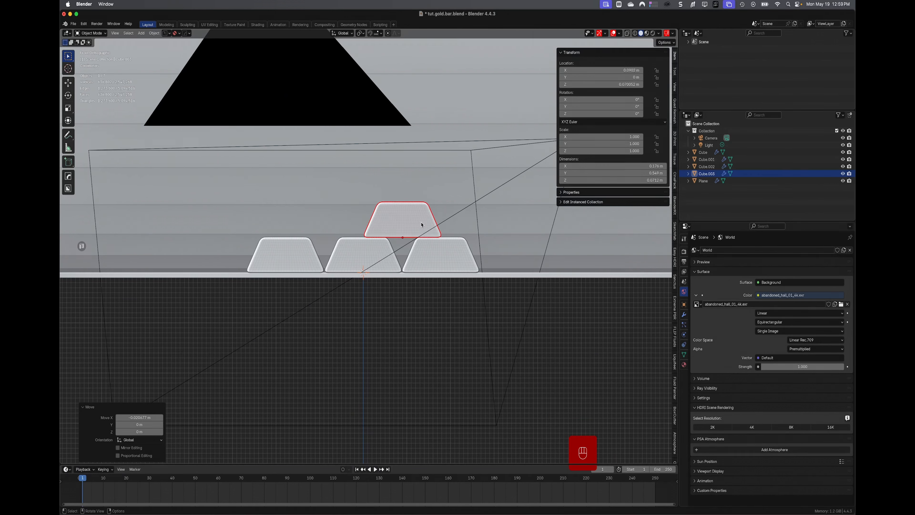
- Add the second bar of the middle row as a linked duplicate about -0.179 m along X
key("alt+d")
key("x")
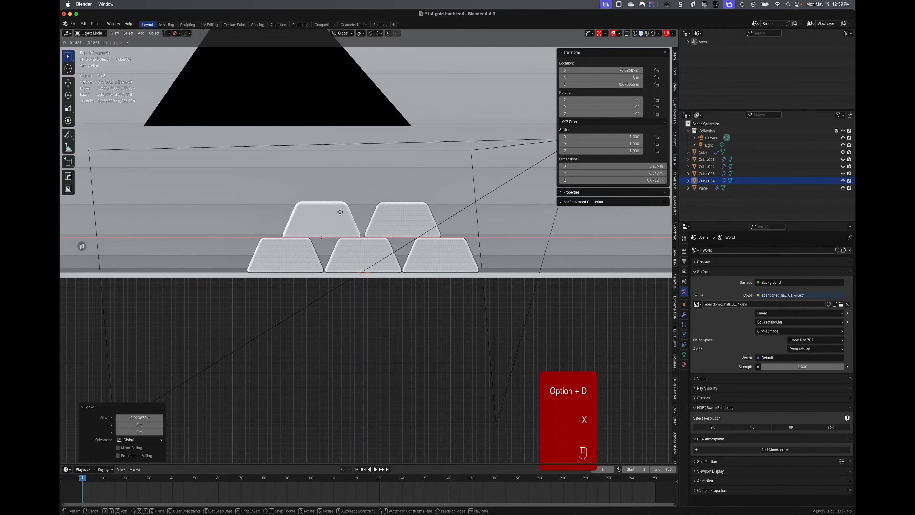
left_click(344, 214)
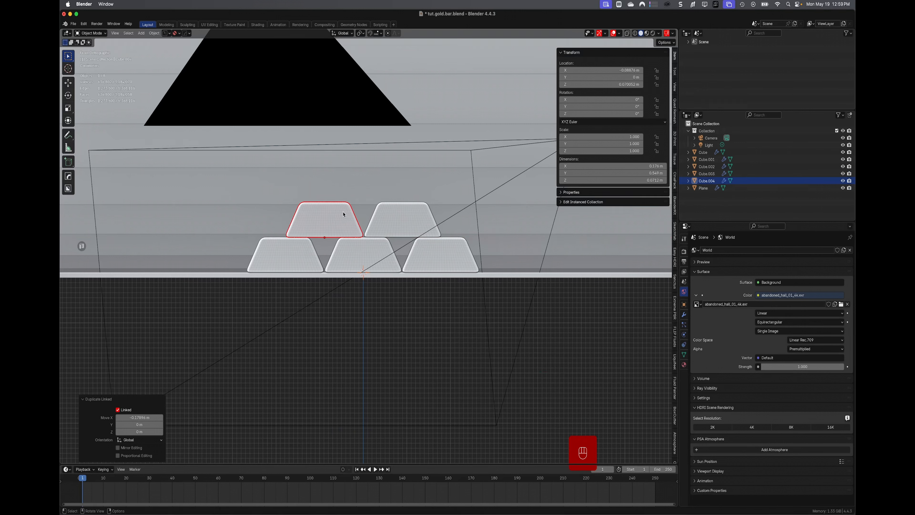
- Top the pyramid with a linked duplicate raised about 0.07 m along Z and shifted about 0.092 m along X to centre it
key("alt")
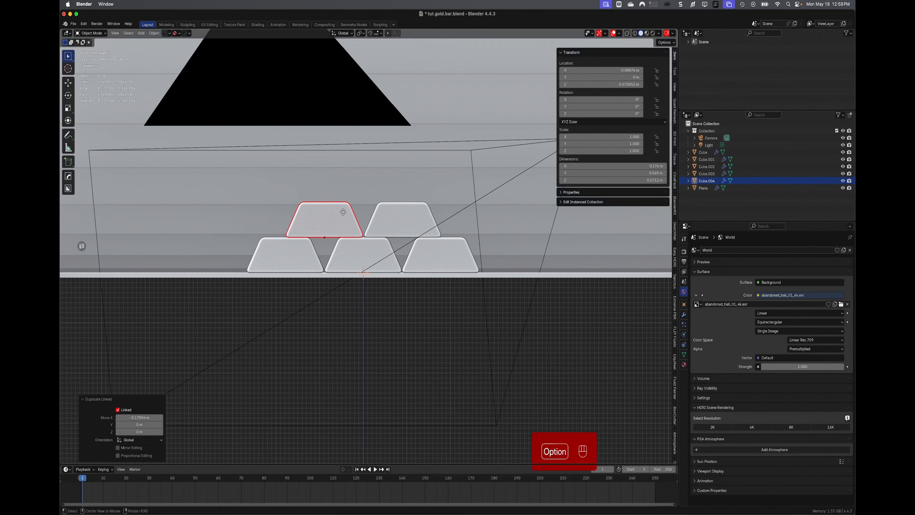
key("alt+d")
key("z")
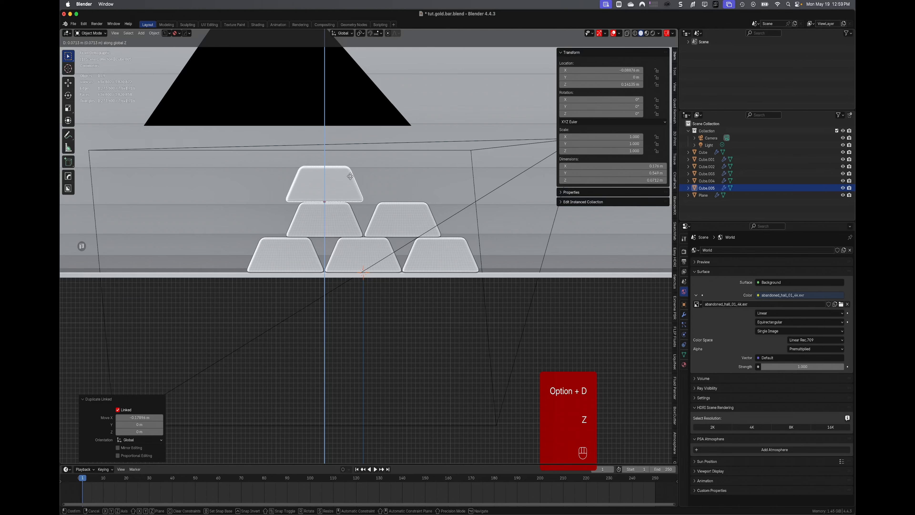
left_click(351, 179)
key("g")
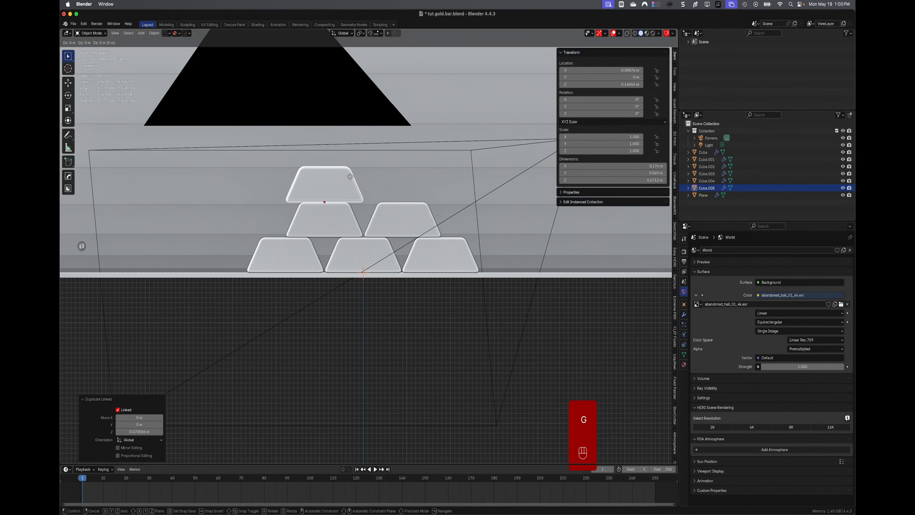
key("x")
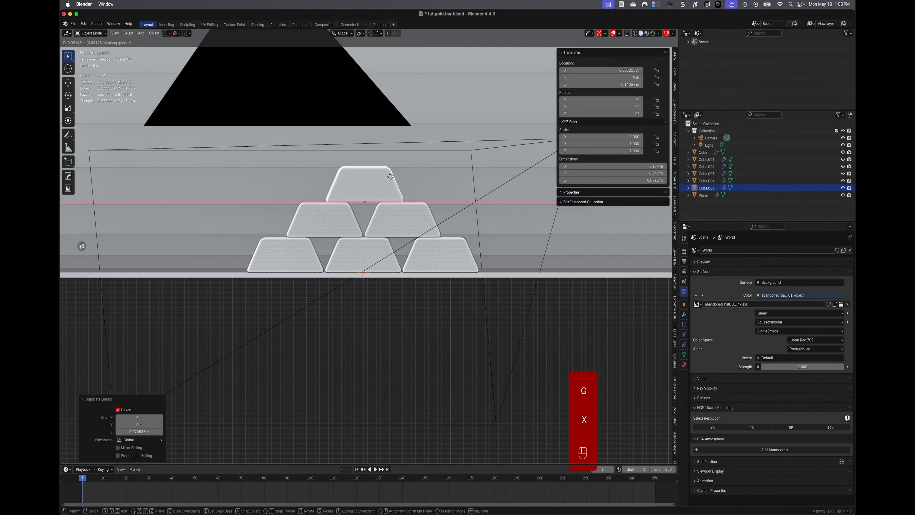
left_click(390, 177)
- In camera view, shift the camera and pull it back about 0.28 m so the whole stack of bars fits in the frame
key("KP_0")
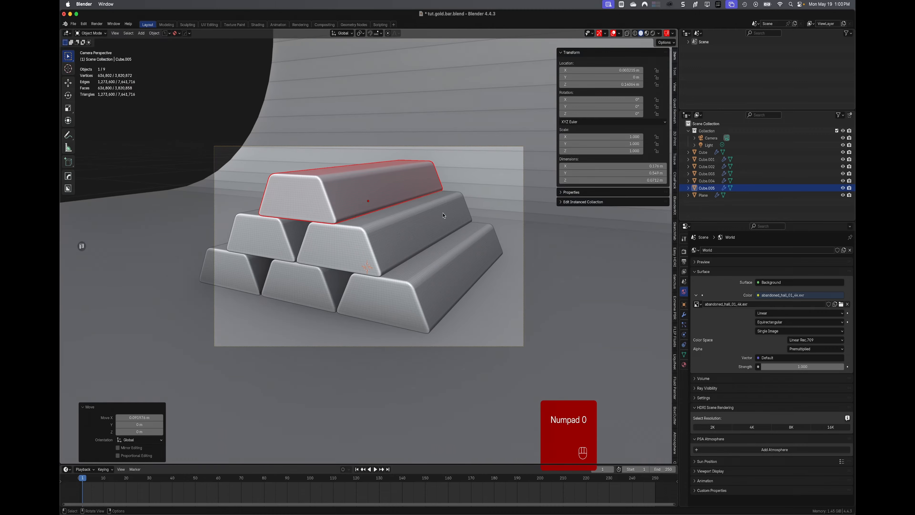
left_click(713, 139)
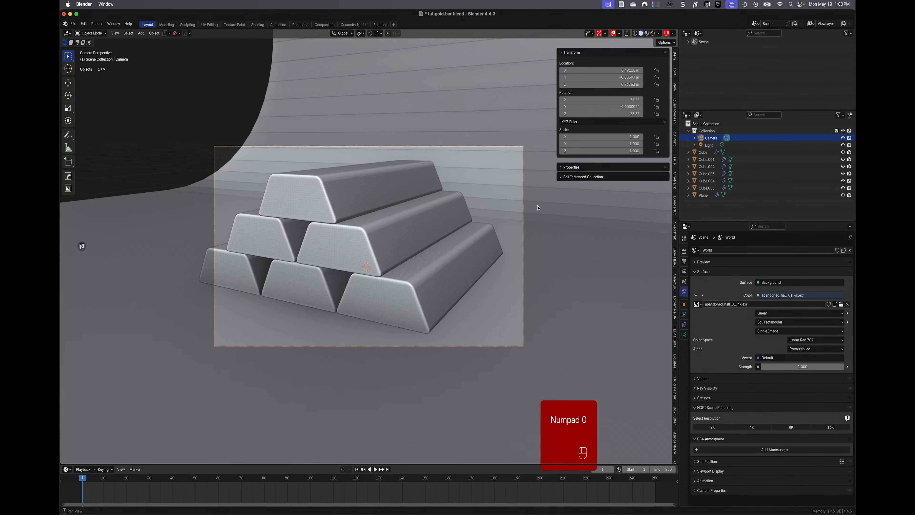
key("g")
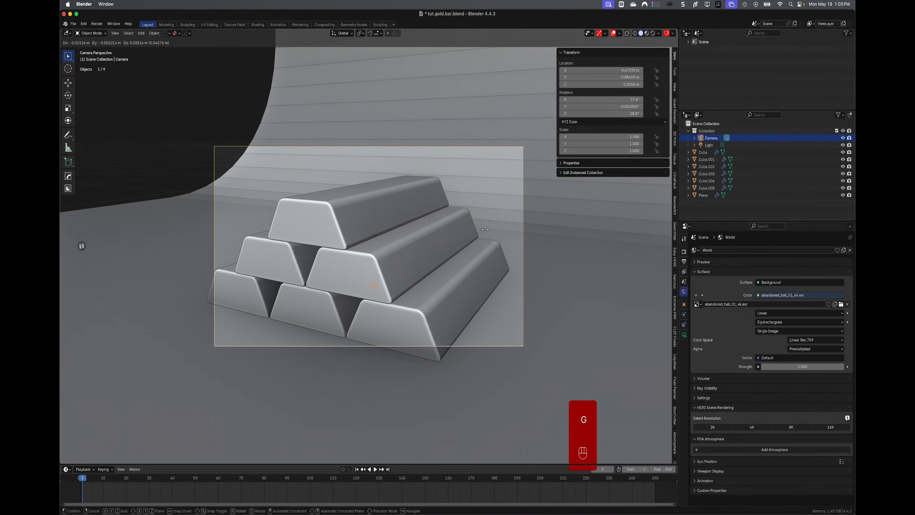
left_click(485, 235)
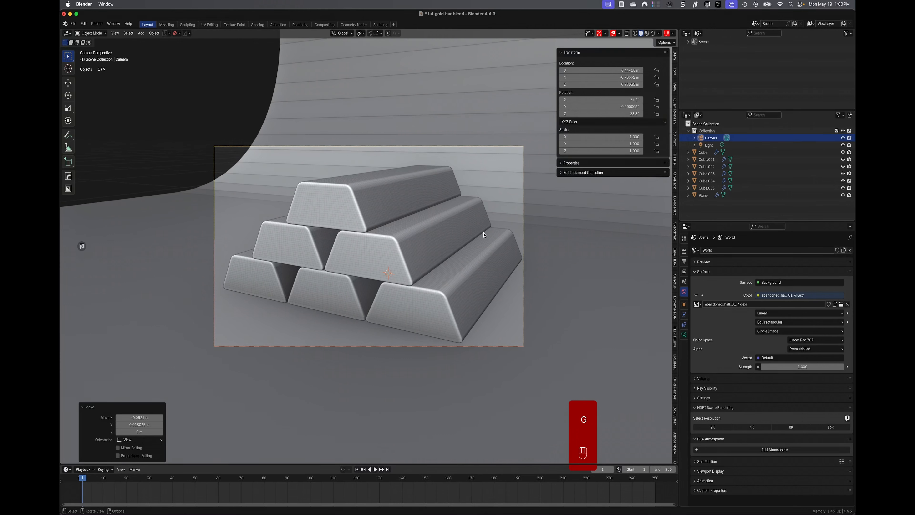
key("g")
middle_click_drag(484, 235, 490, 255)
left_click(490, 255)
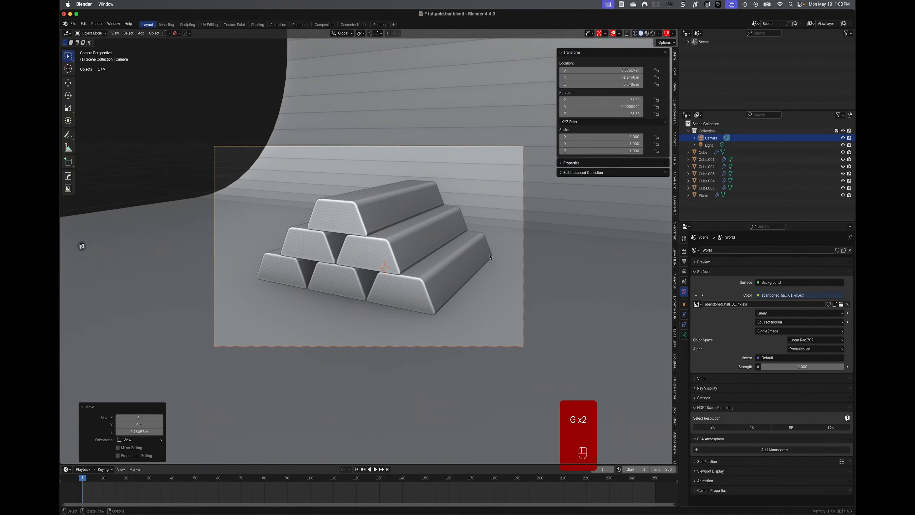
key("g")
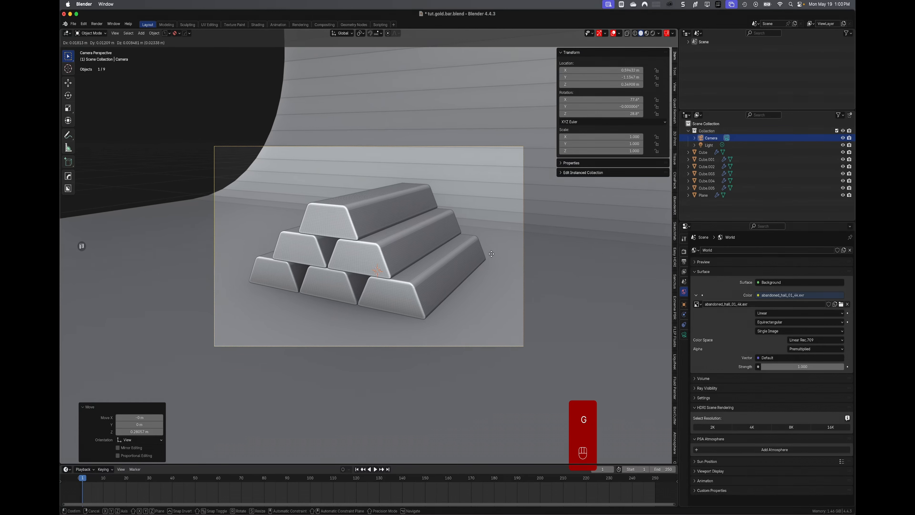
right_click(560, 238)
- Rotate the backdrop plane about 16° around Z, then deselect it with the scene in rendered shading
left_click(560, 238)
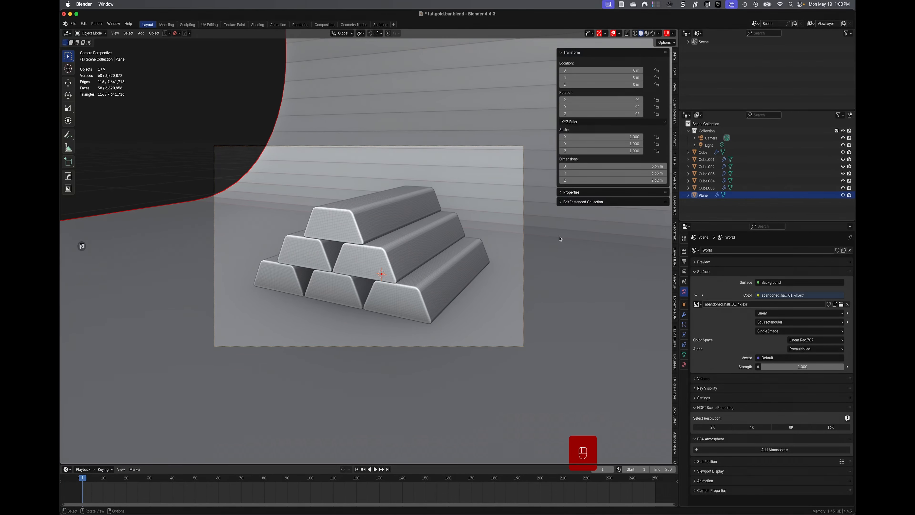
key("r")
key("z")
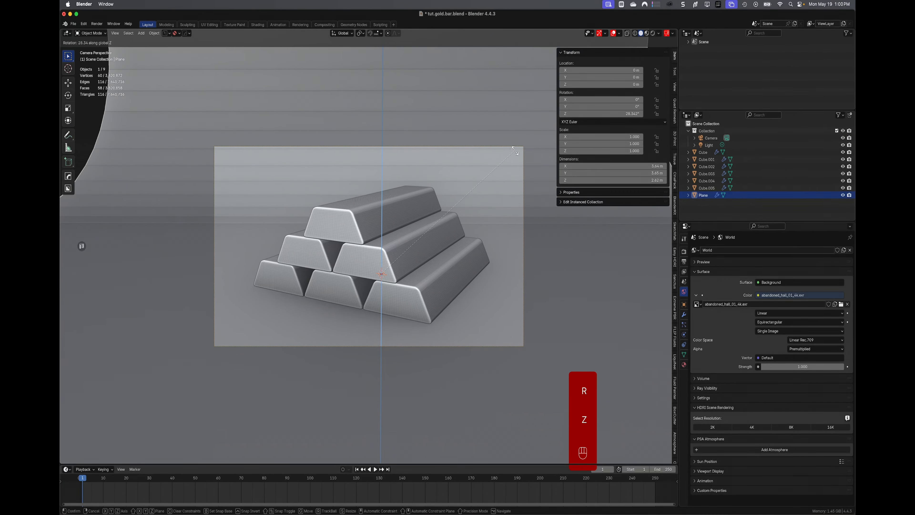
left_click(528, 192)
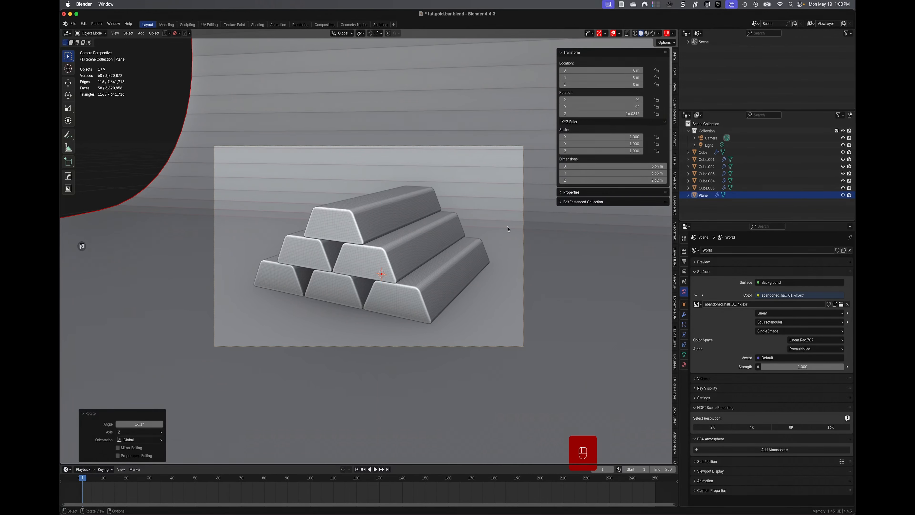
key("z")
left_click(507, 183)
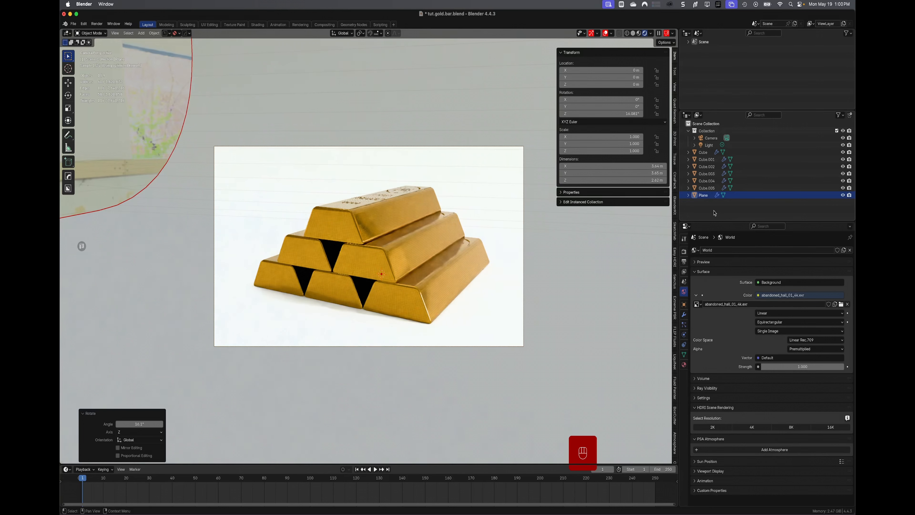
left_click(714, 214)
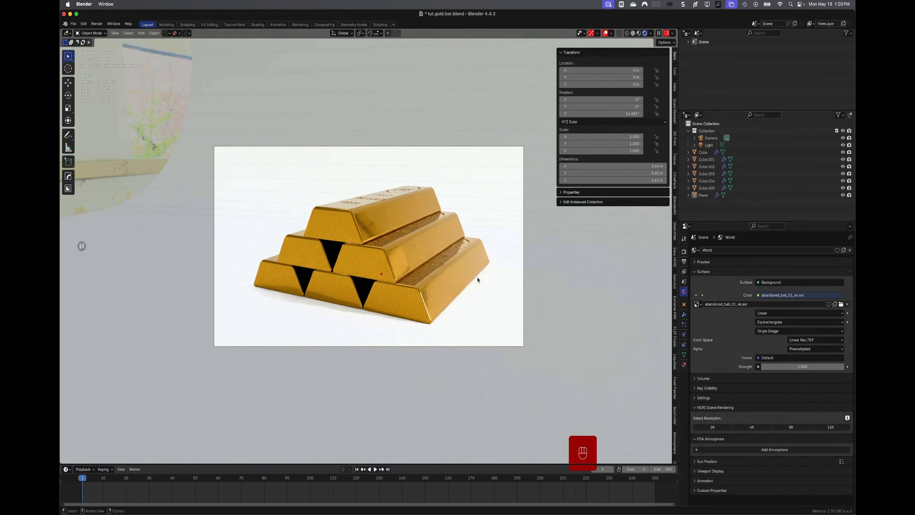
- Raise the camera about 0.18 m along Z and tilt it down with a trackball rotation to about 69° in X, reframing the stack
left_click(710, 140)
key("g")
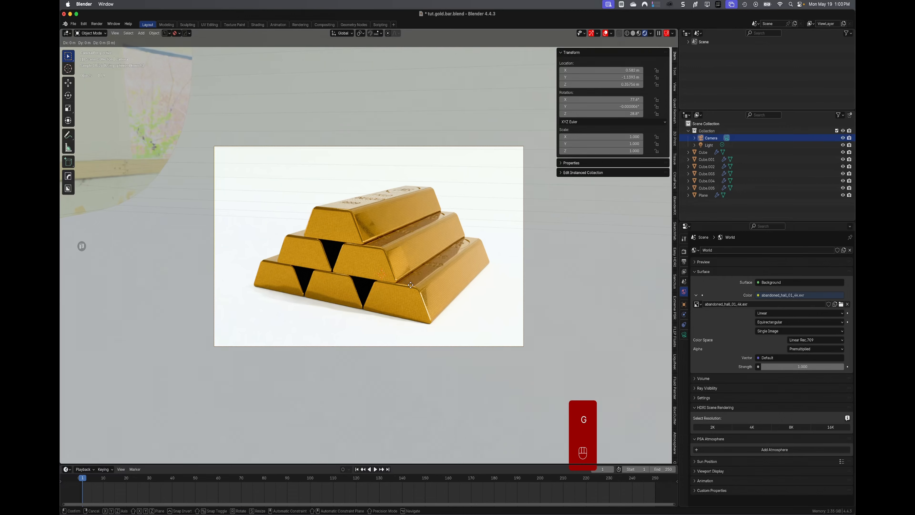
key("z")
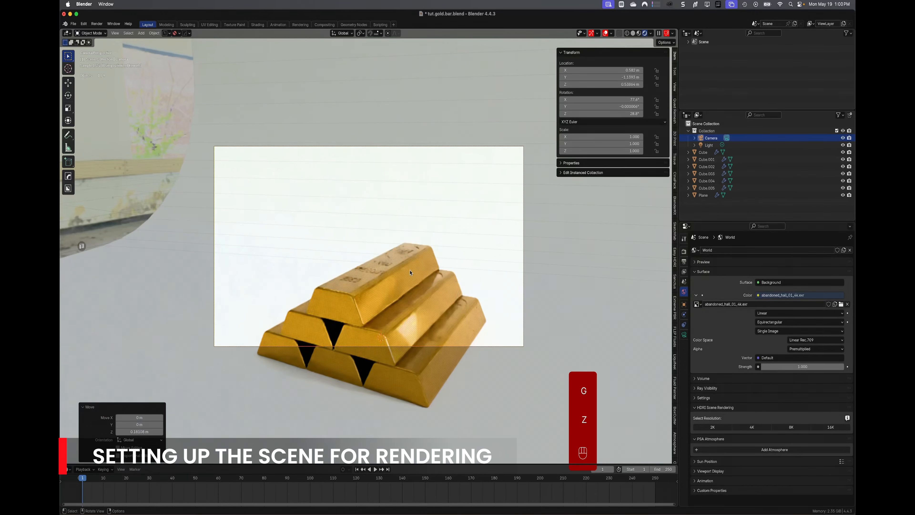
left_click(410, 269)
key("r")
key("r")
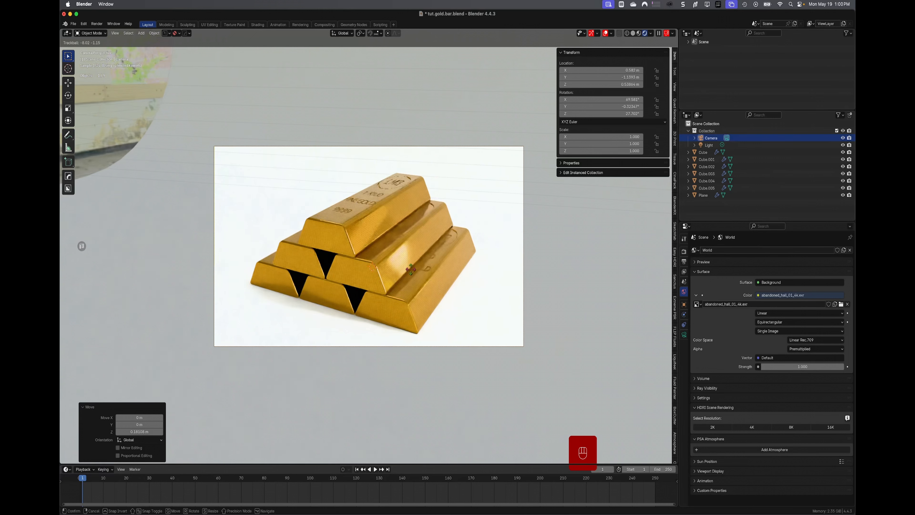
key("shift")
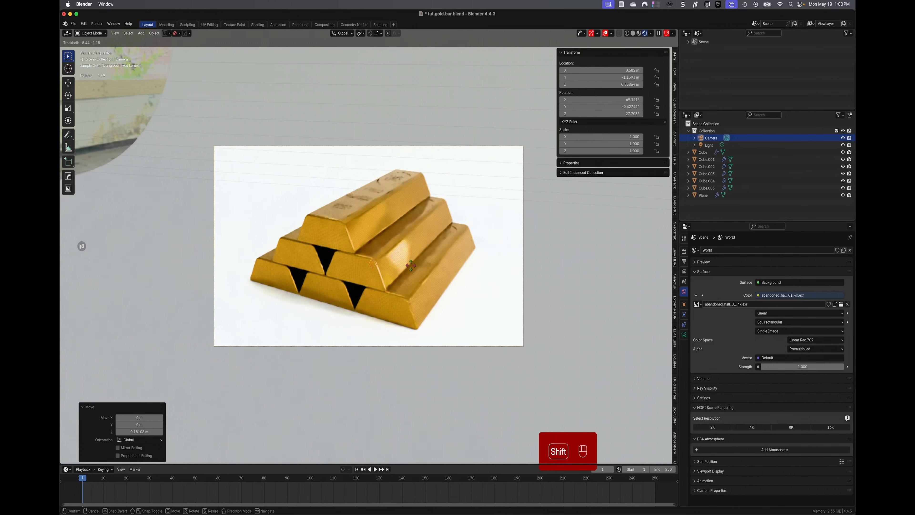
left_click(413, 266)
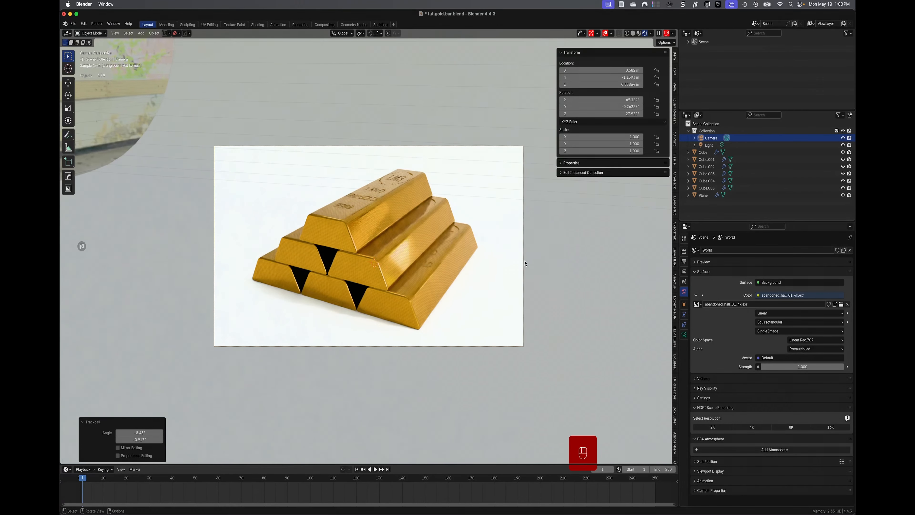
- Search the BlenderKit materials for velvet and apply Geometric Orange Velvet to the backdrop plane
left_click(498, 272)
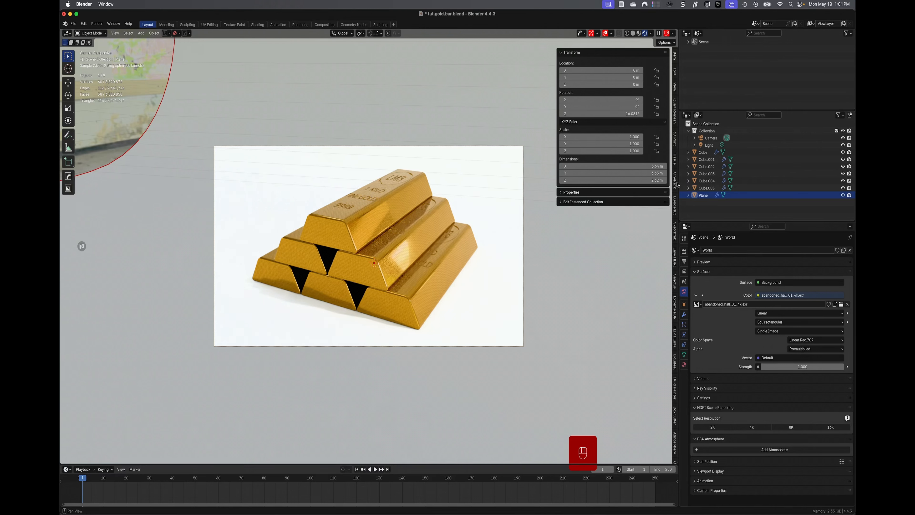
left_click(675, 204)
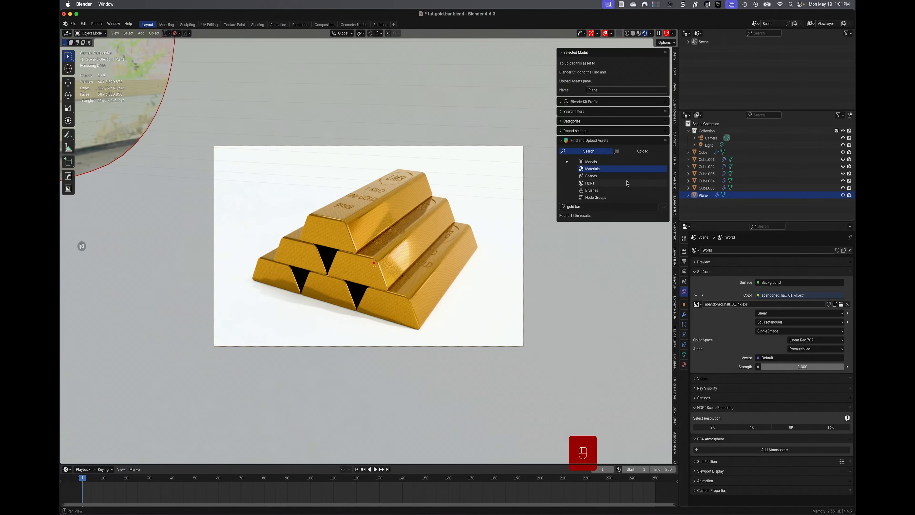
left_click(608, 207)
type("velvet")
key("Return")
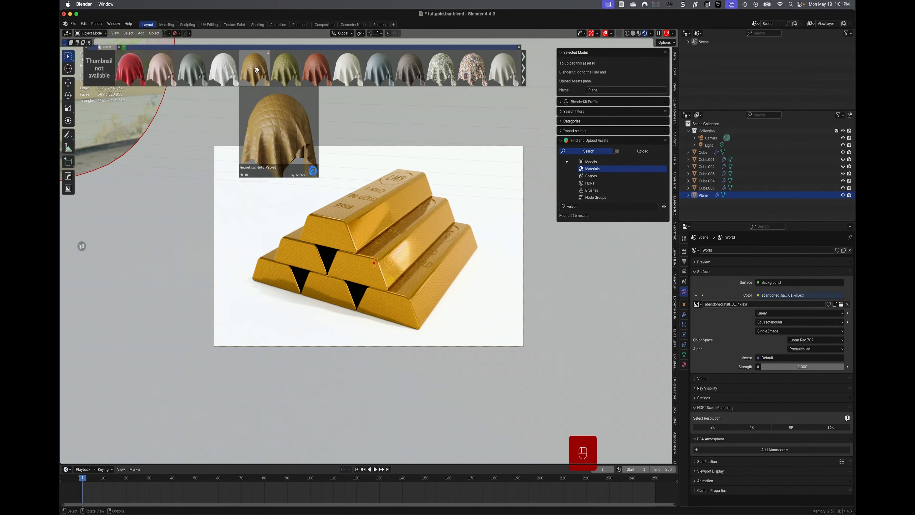
left_click(318, 71)
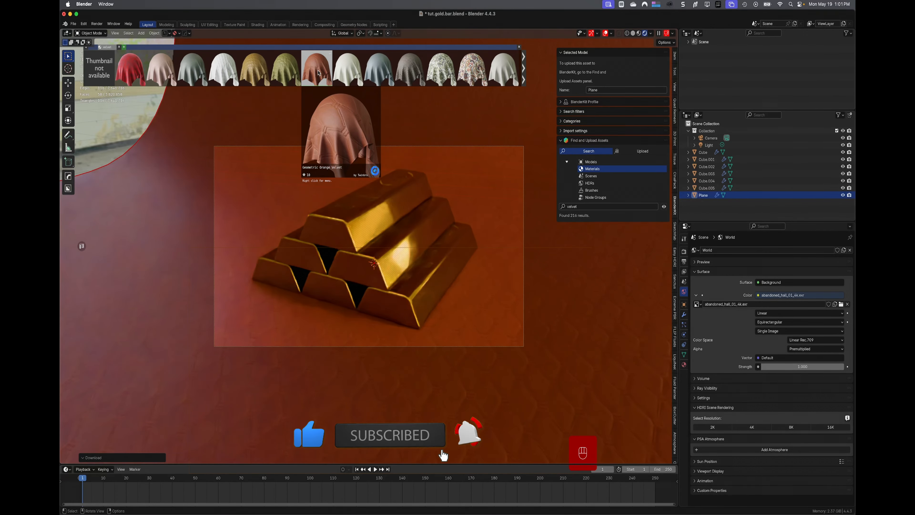
left_click(519, 48)
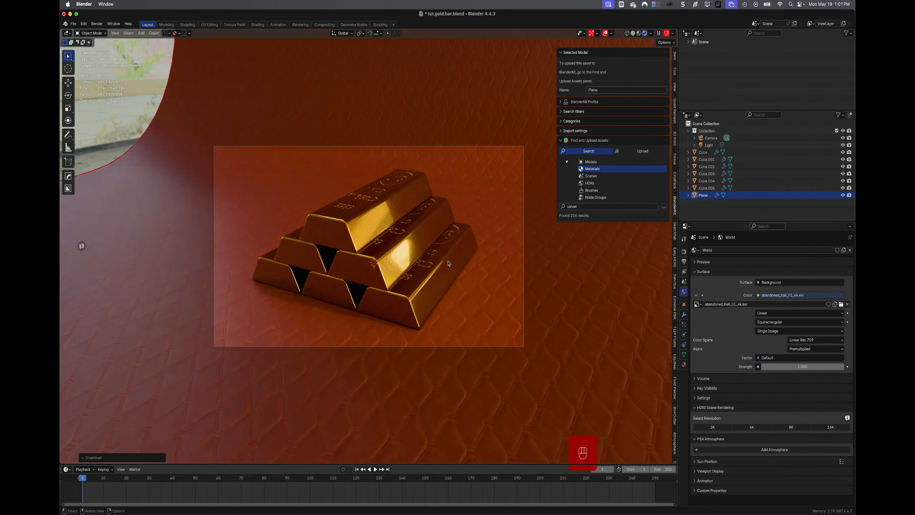
- Add a Sun light at the origin and set its strength to 10
key("shift+a")
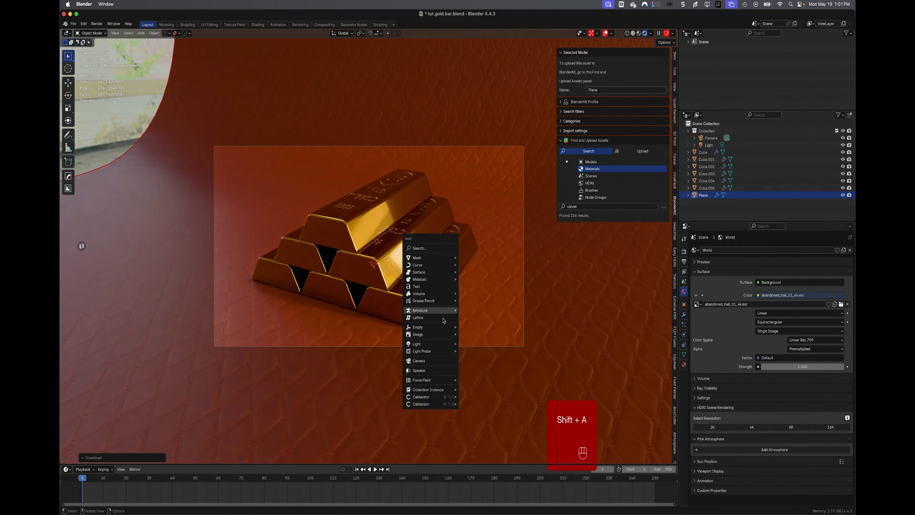
mouse_move(437, 343)
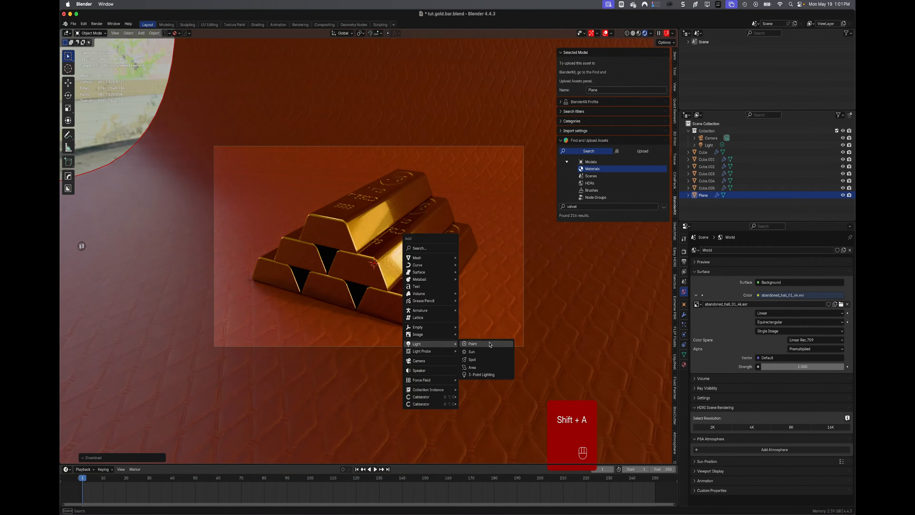
left_click(502, 352)
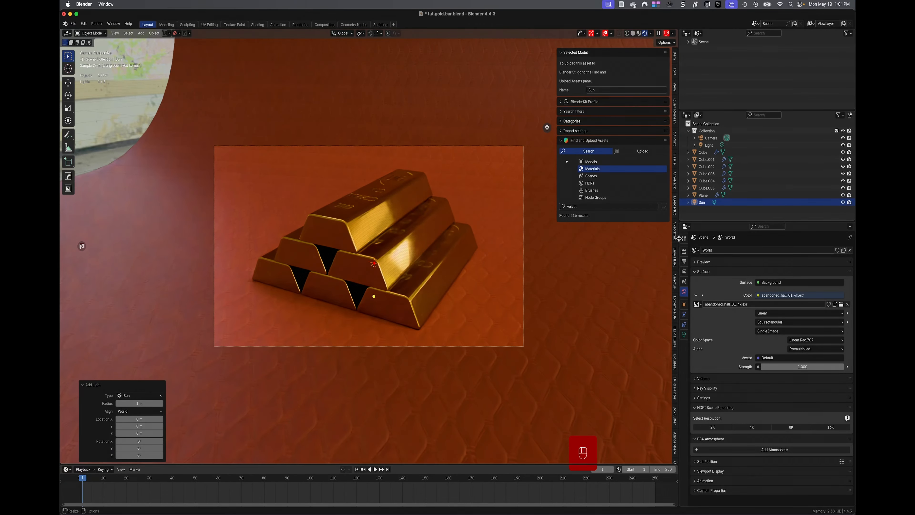
left_click(683, 335)
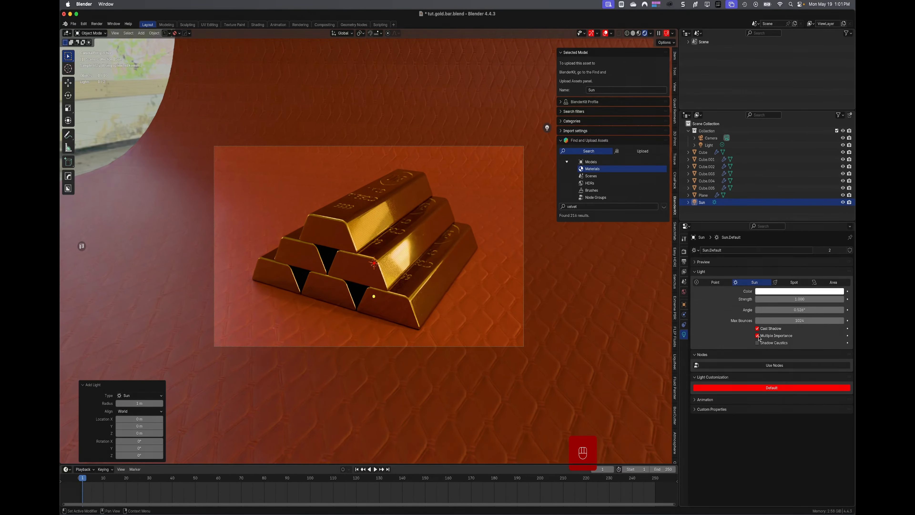
left_click(806, 300)
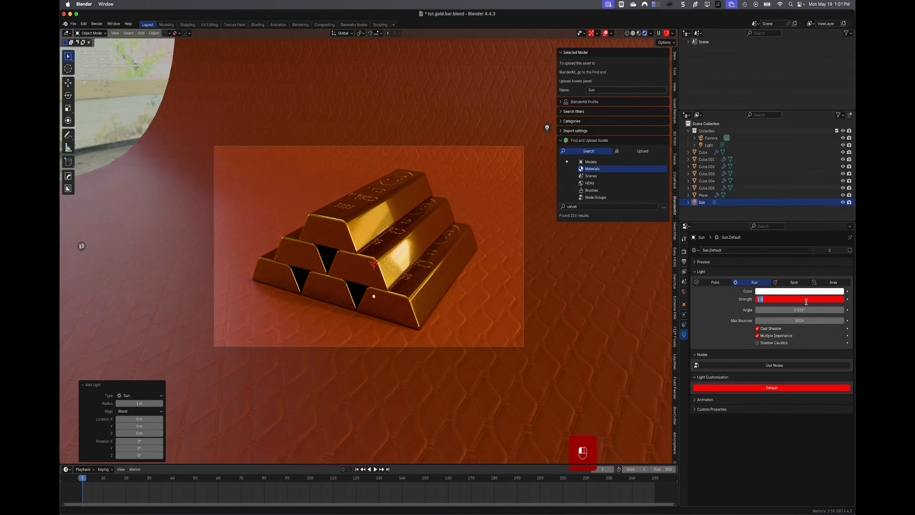
type("10")
key("Return")
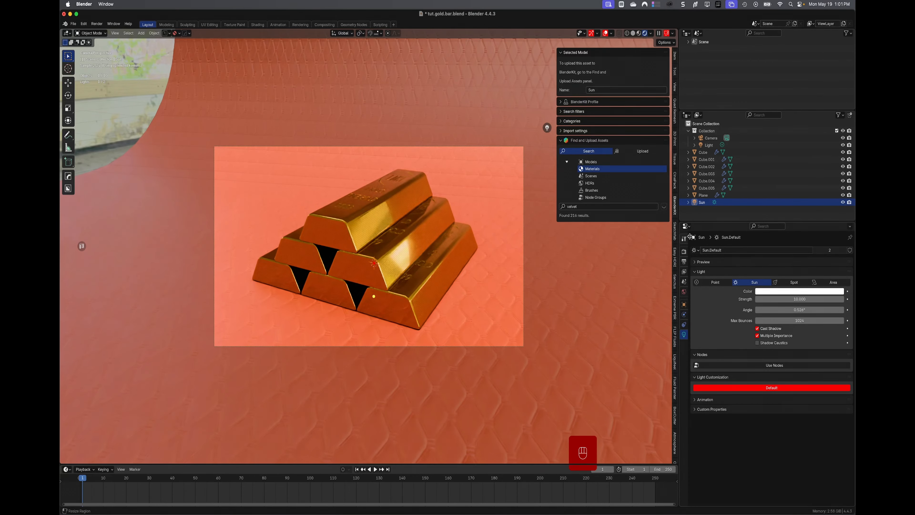
- Raise the Sun light about 1.27 m along Z above the stack of bars
middle_click_drag(572, 296, 565, 297)
scroll(562, 296, "down", 7)
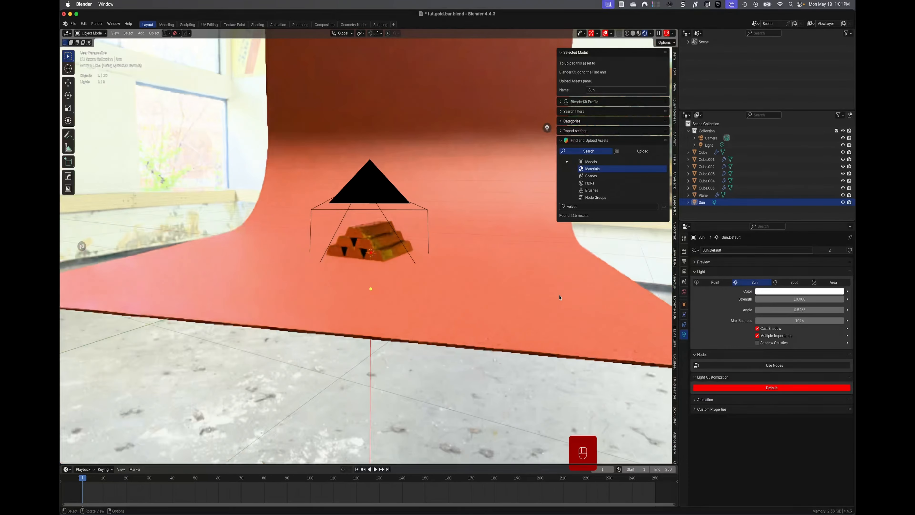
scroll(474, 262, "down", 2)
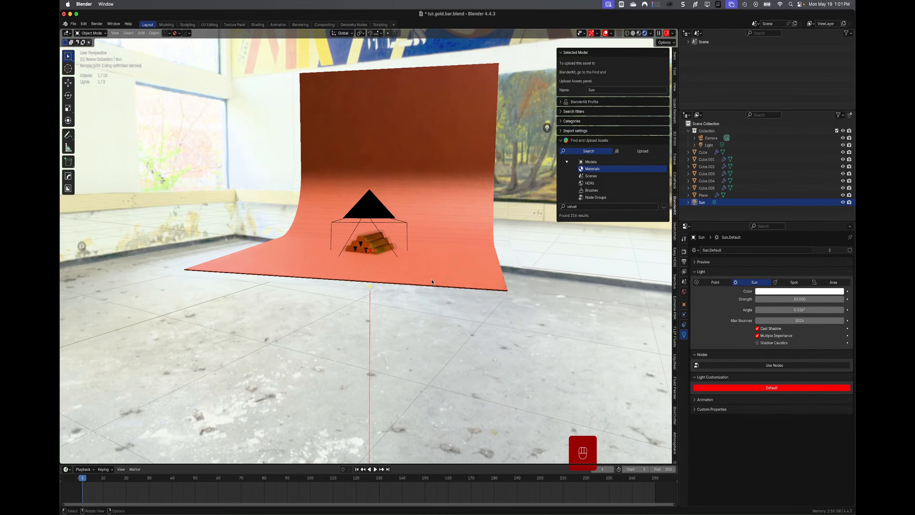
scroll(398, 282, "up", 3)
key("g")
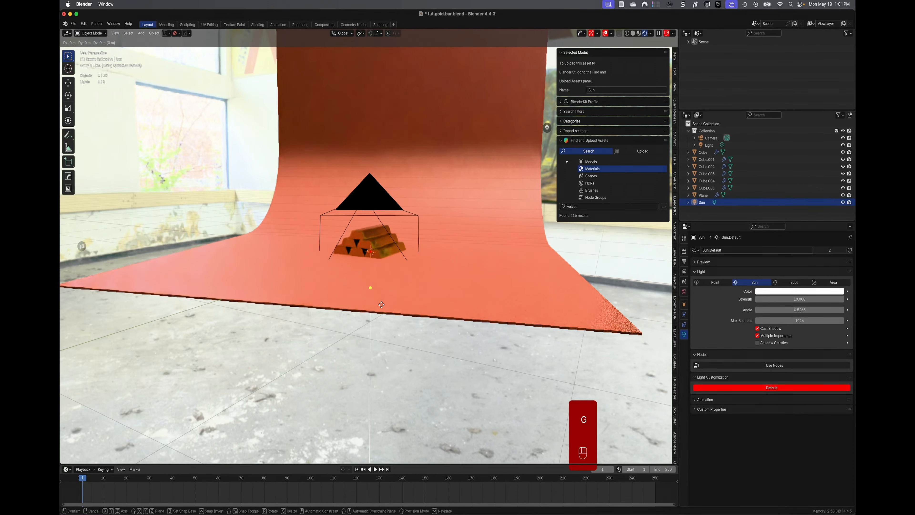
key("z")
left_click(387, 152)
middle_click_drag(387, 152, 366, 143)
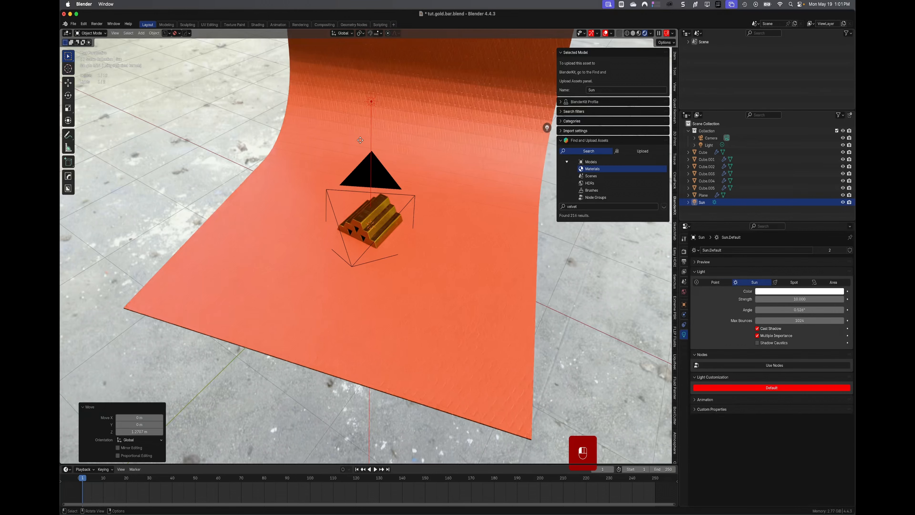
- Tilt the Sun light so it shines on the bars at an angle from the side, and return to the camera view
left_click_drag(360, 140, 429, 195)
left_click_drag(345, 232, 287, 233)
key("KP_0")
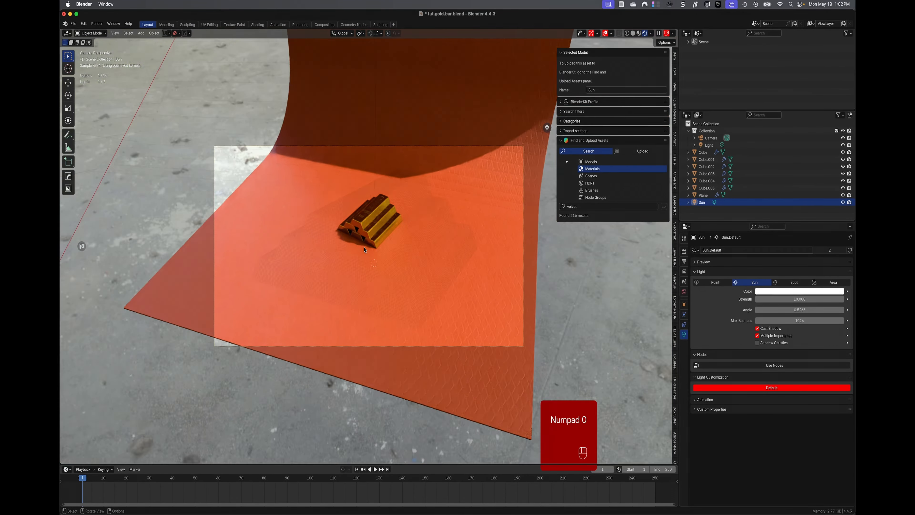